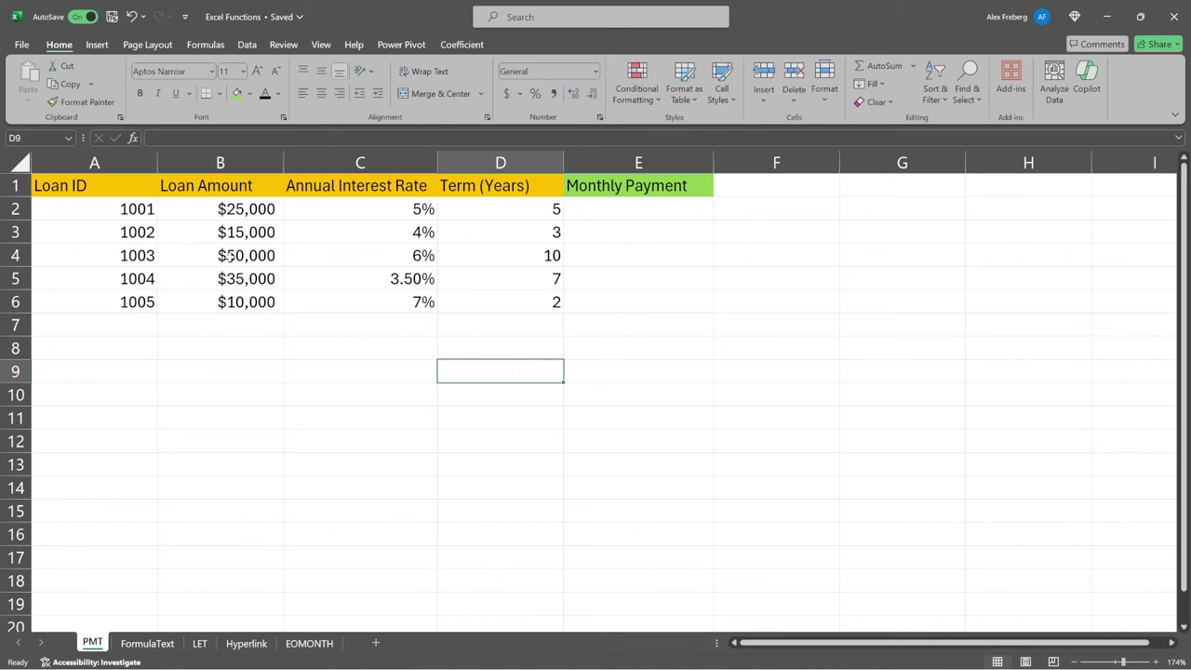
Step: Highlight the Loan Amount, Annual Interest Rate and Term (Years) columns to explain the loan data
drag(235, 189, 238, 308)
drag(385, 191, 394, 294)
drag(537, 187, 545, 326)
click(502, 208)
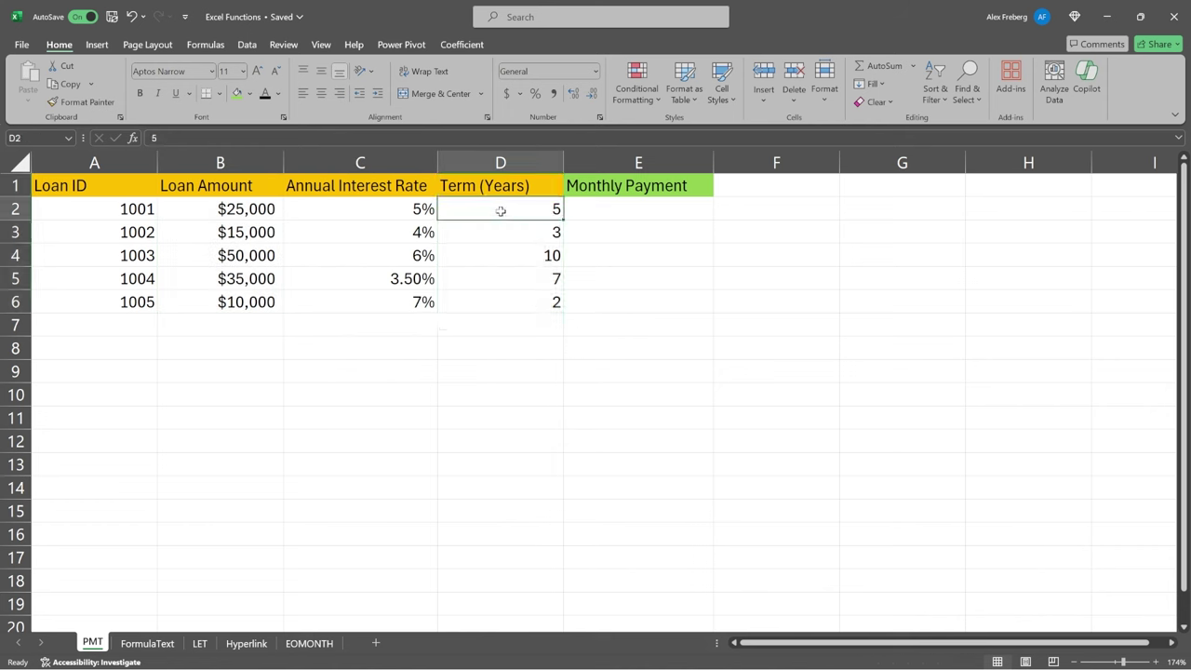
Step: Build =PMT(C2,D2,B2) in E2 from the first loan's rate, term and amount
click(642, 210)
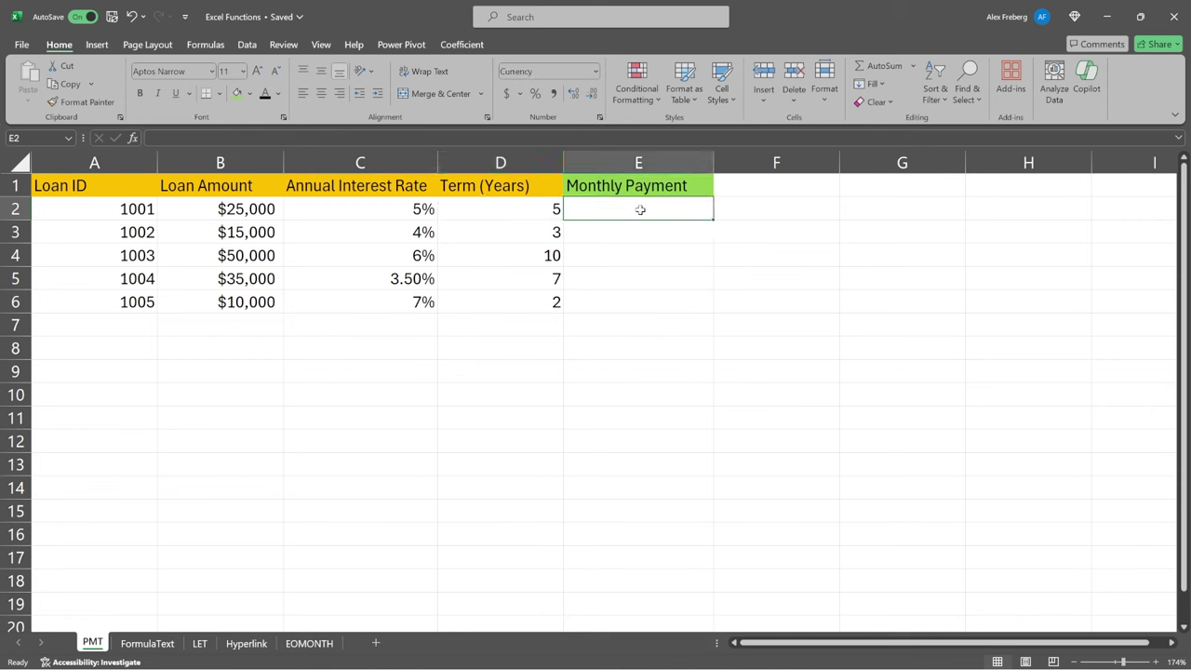
text(=)
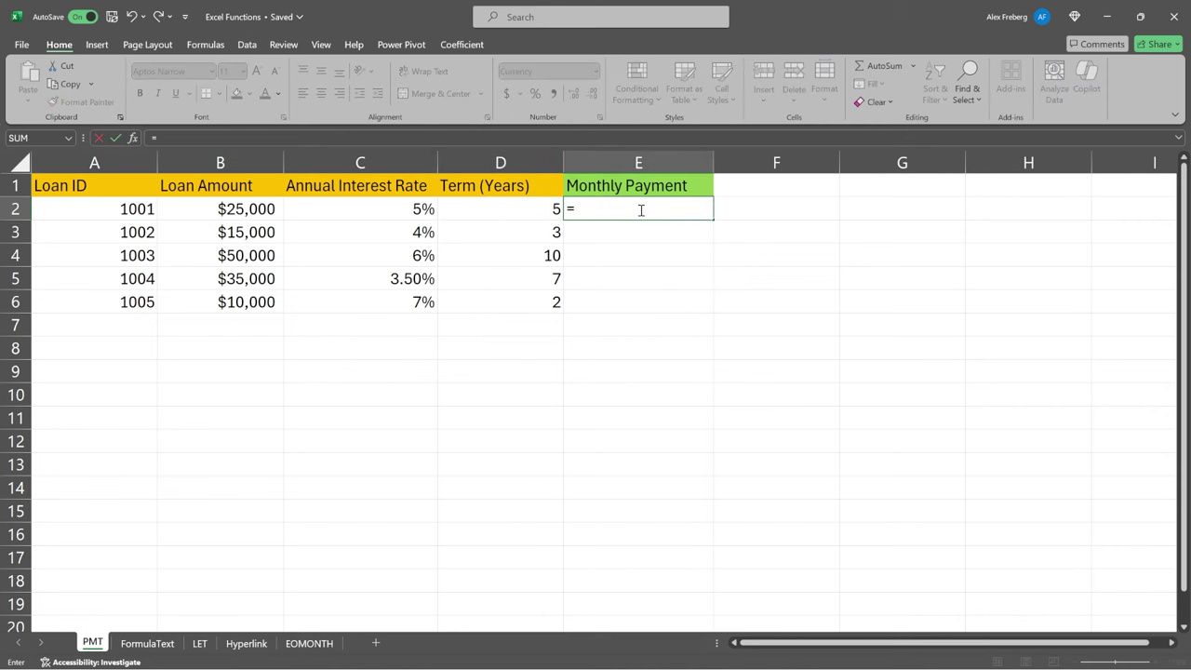
text(PMT)
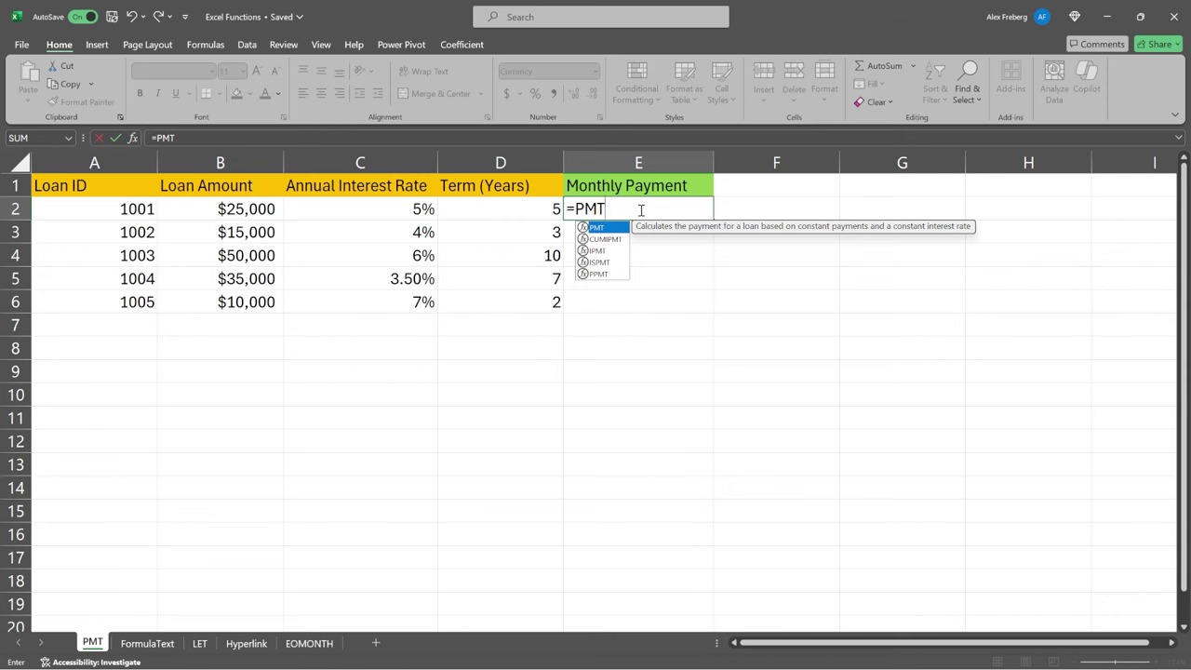
text(()
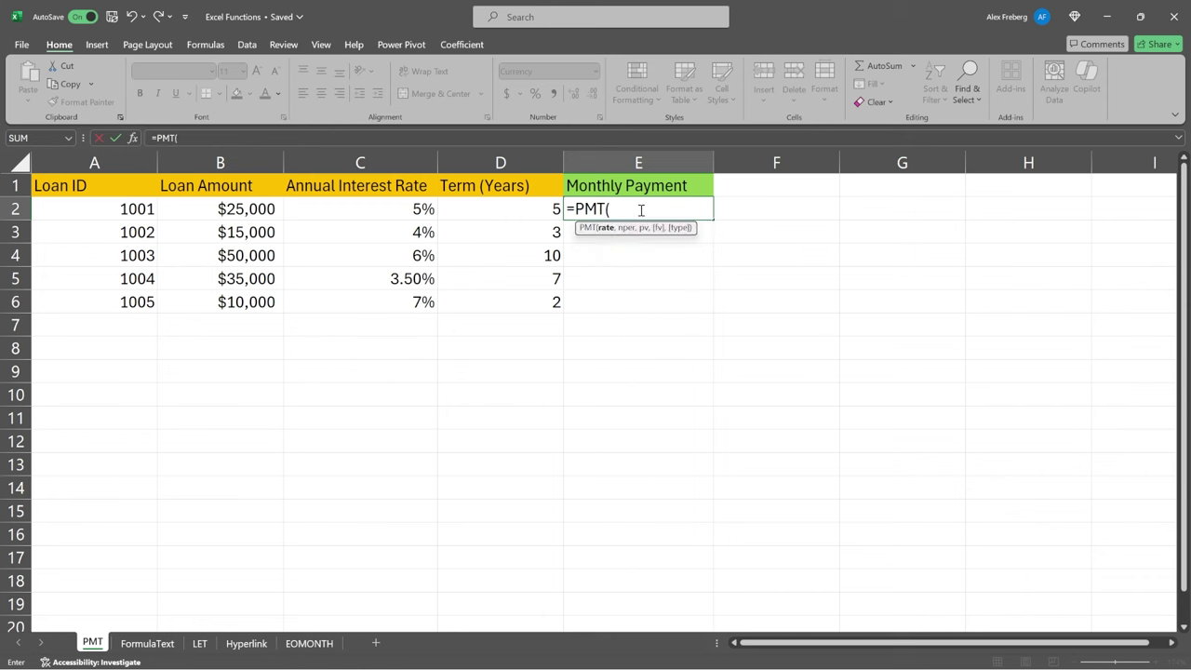
click(382, 209)
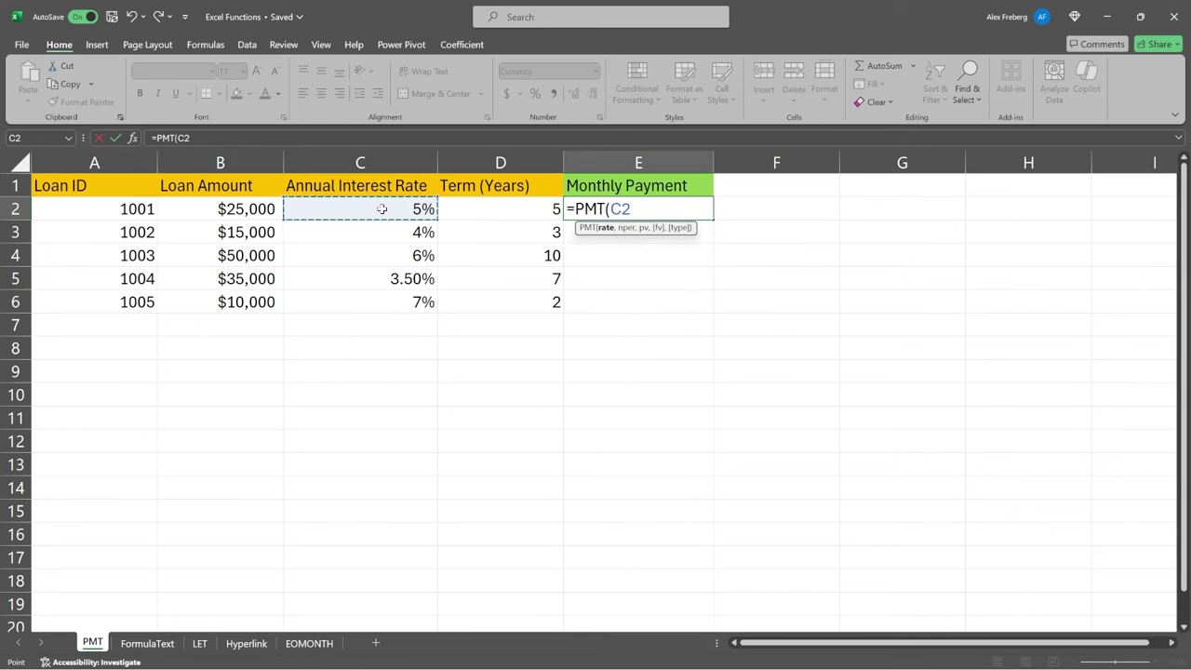
text(,)
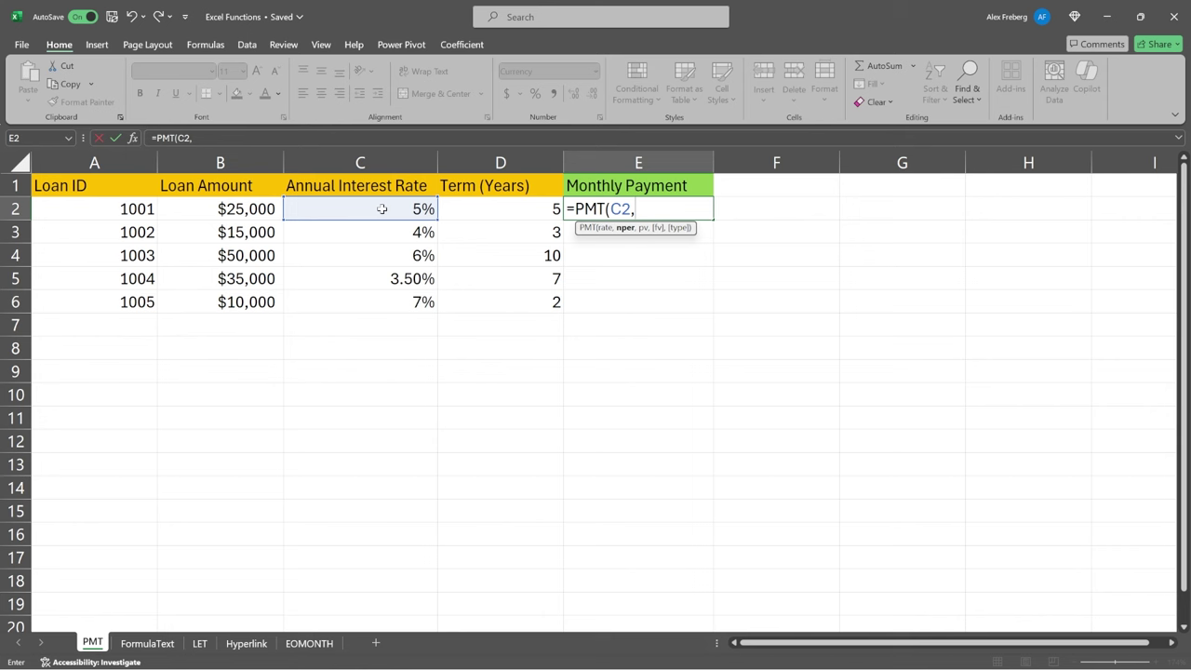
click(505, 208)
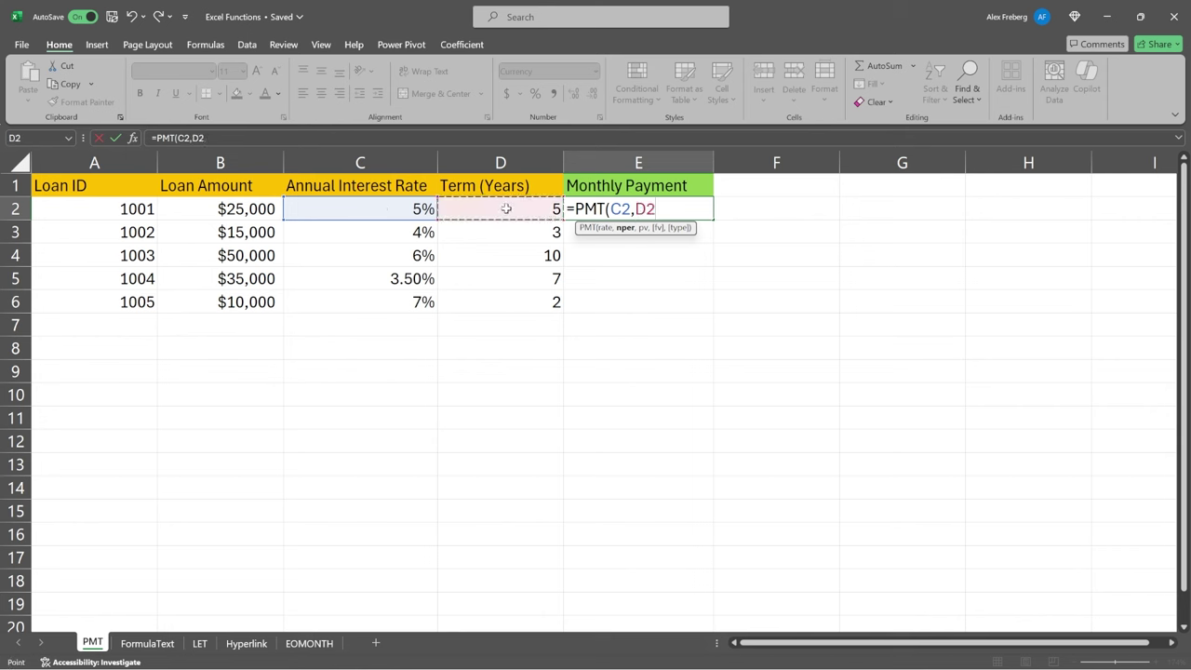
text(,)
click(261, 209)
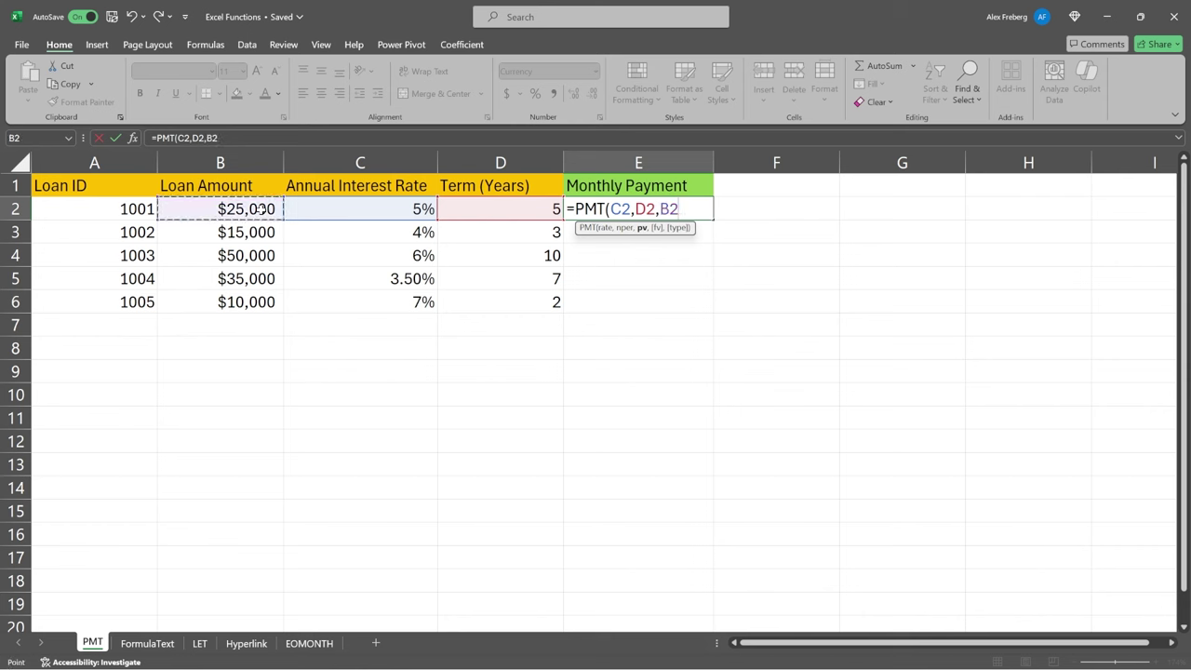
Step: Finish E2's =PMT(C2,D2,B2) formula and reinspect its ($5,774.37) result
text())
key(Return)
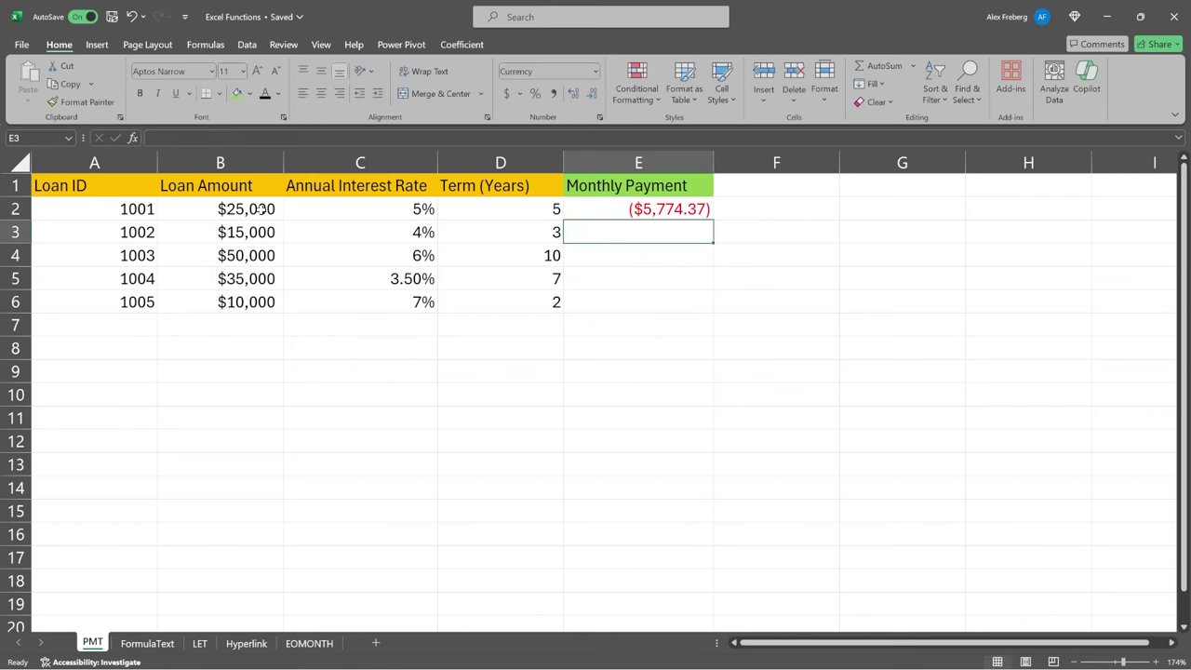
click(666, 207)
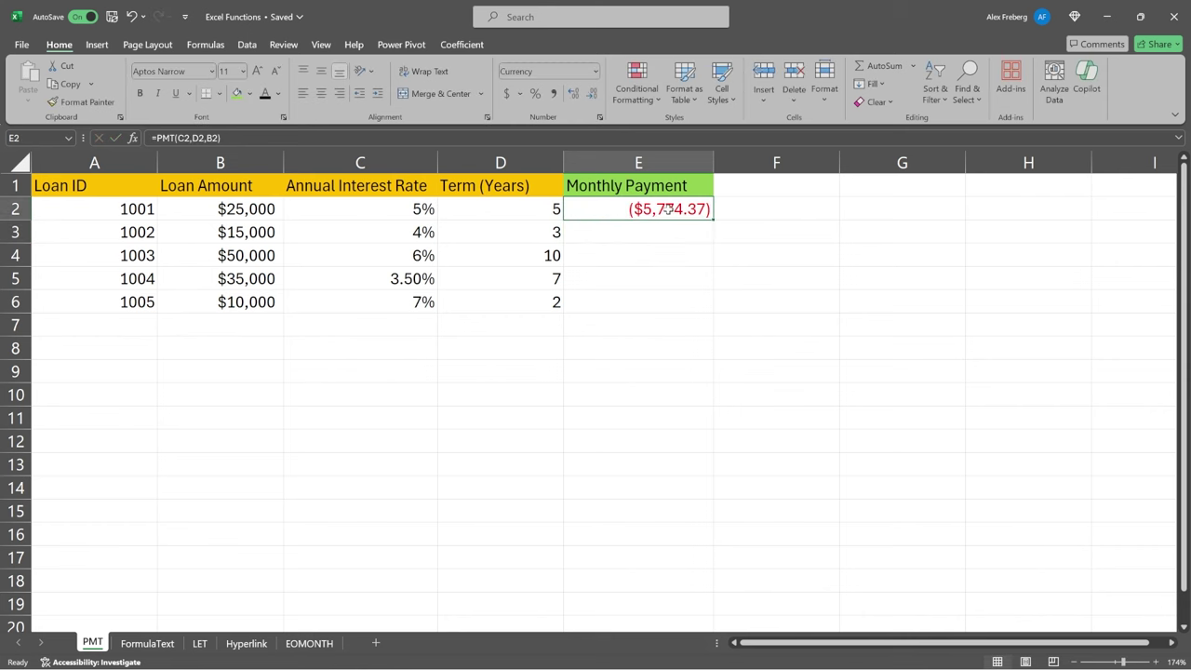
double_click(645, 209)
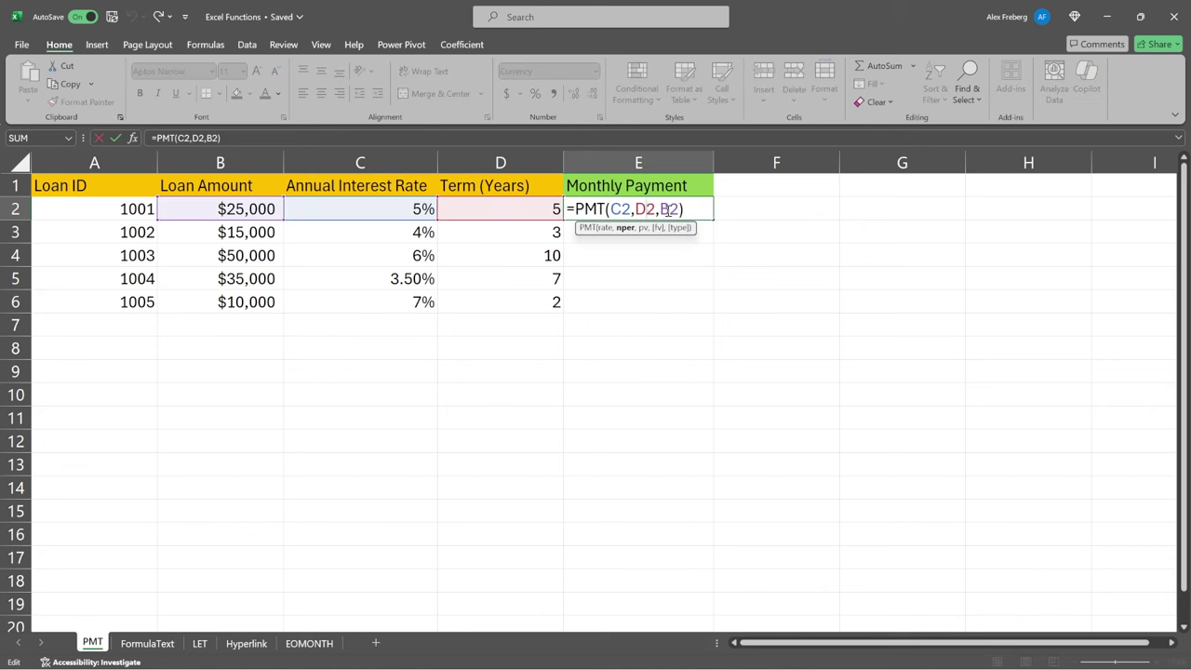
key(Escape)
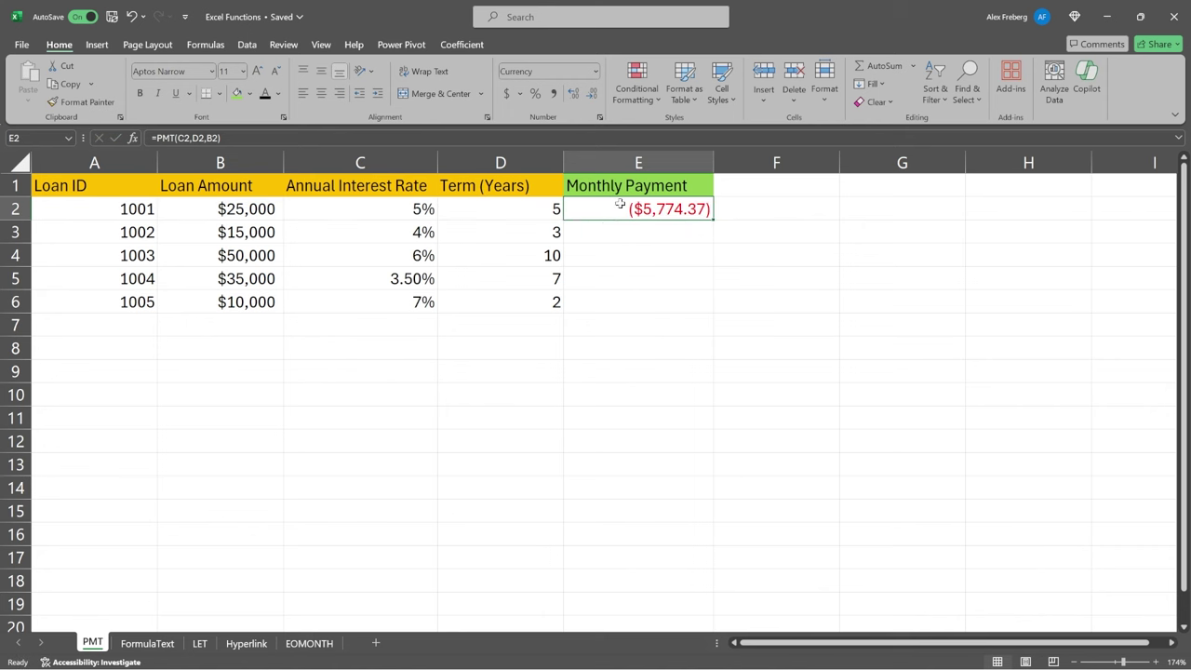
Step: Change E2's formula to =PMT(C2/12,D2*12,B2) for a monthly payment
double_click(666, 213)
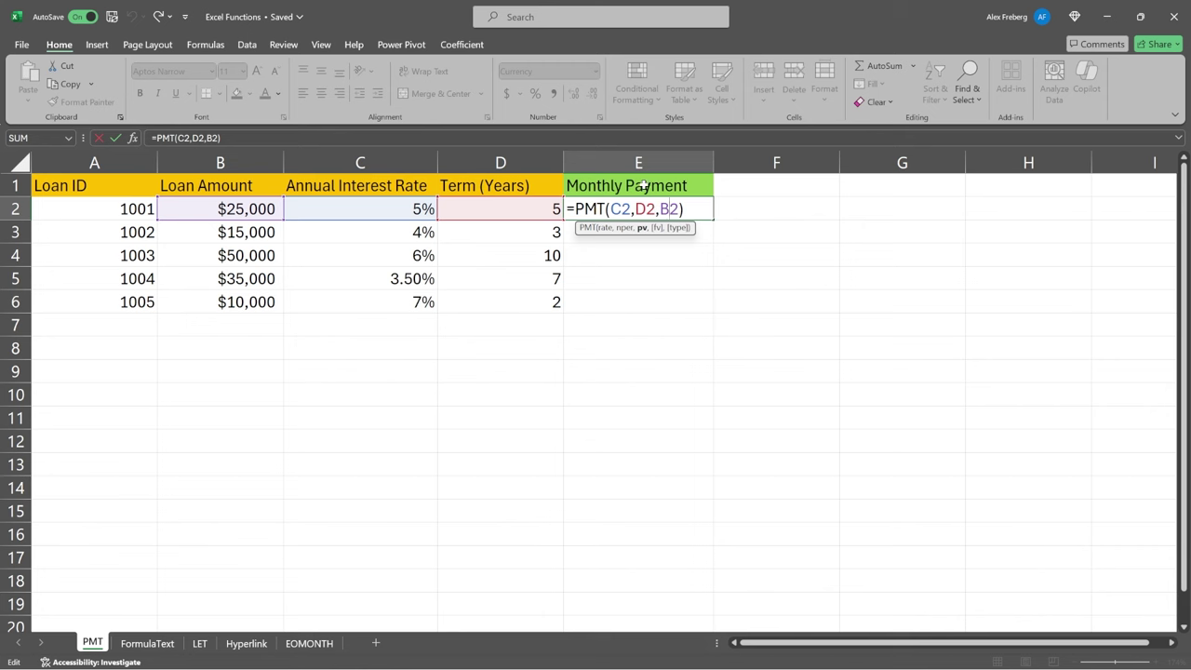
click(628, 210)
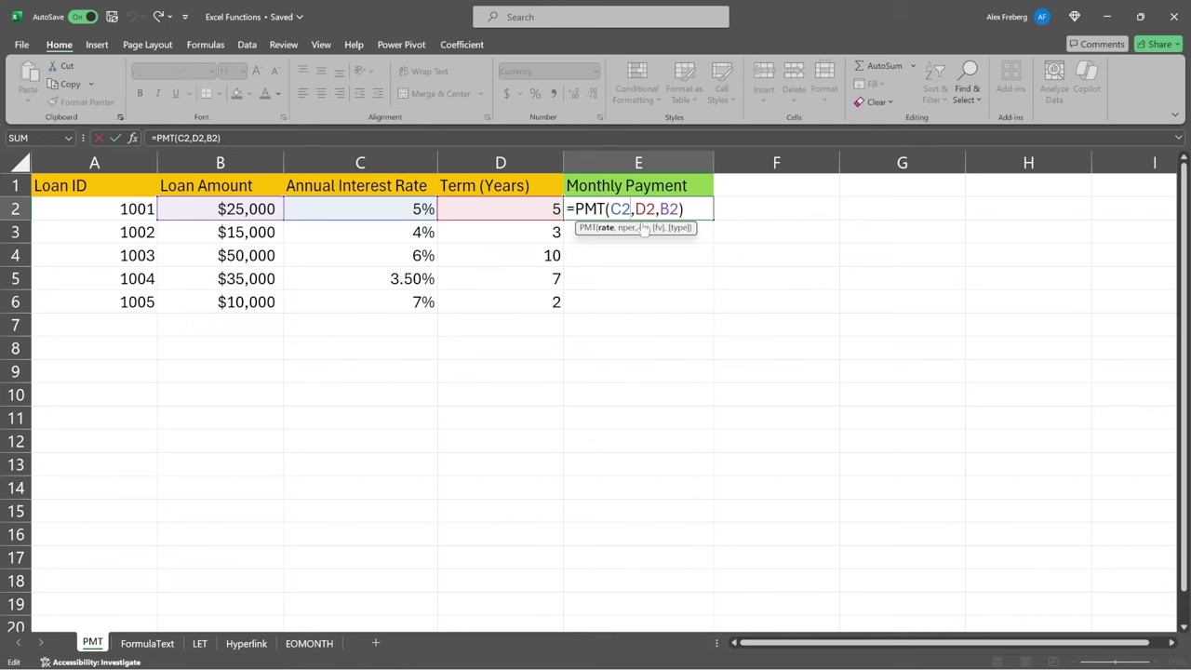
text(/12)
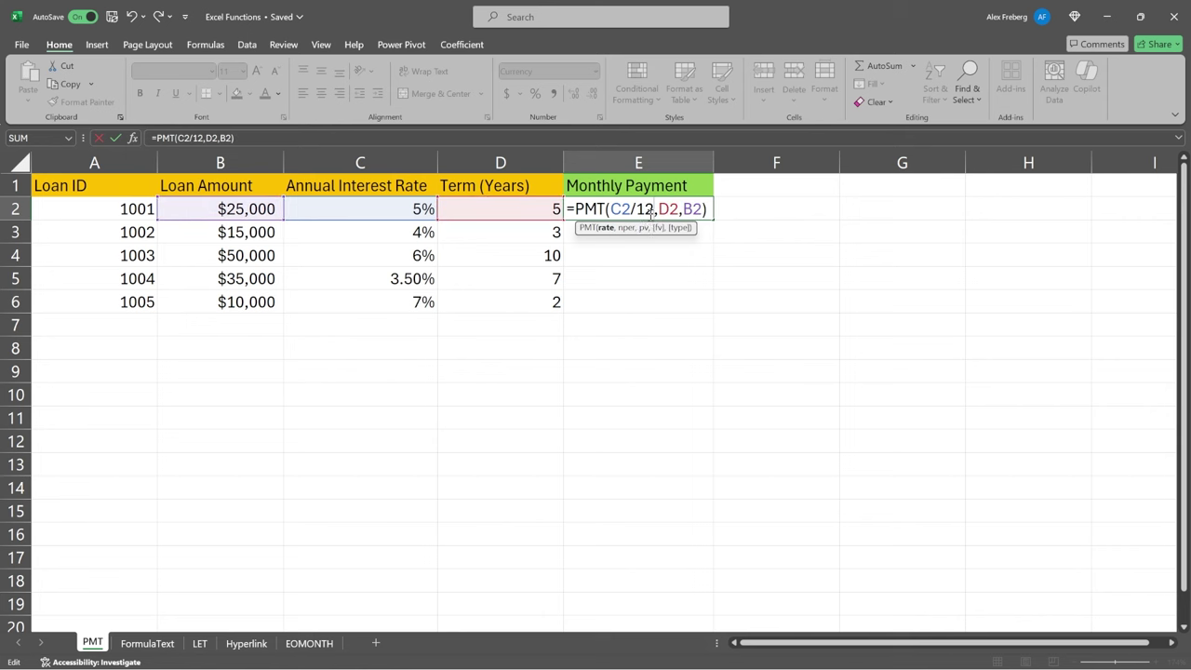
click(678, 208)
text(*12)
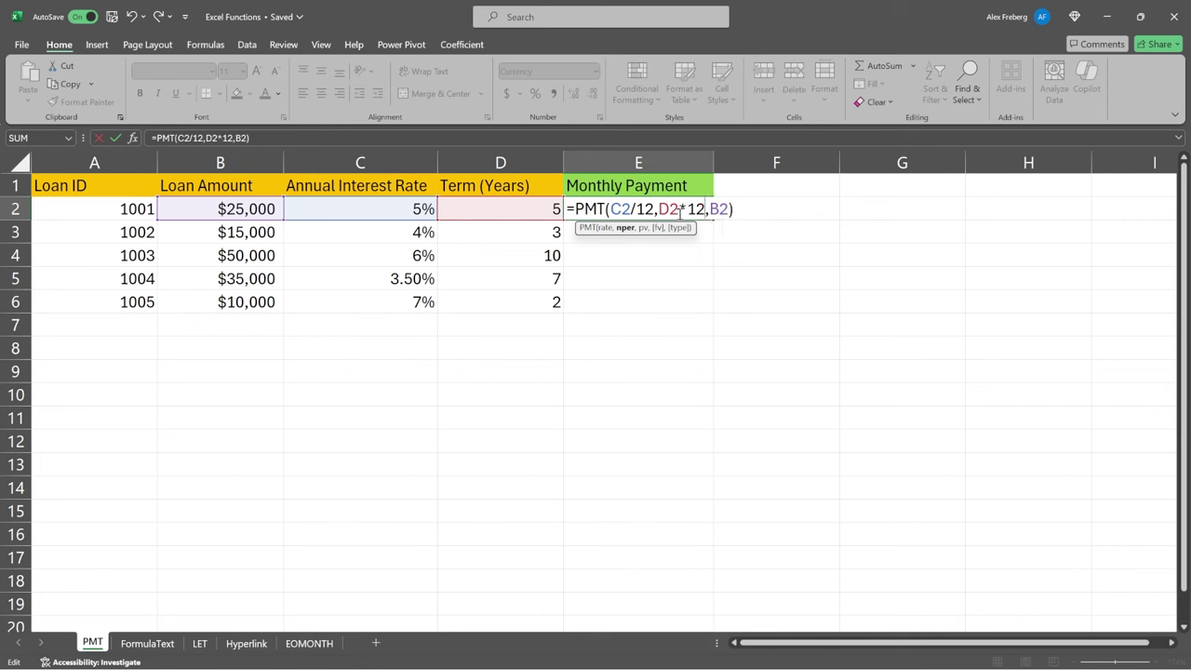
key(Return)
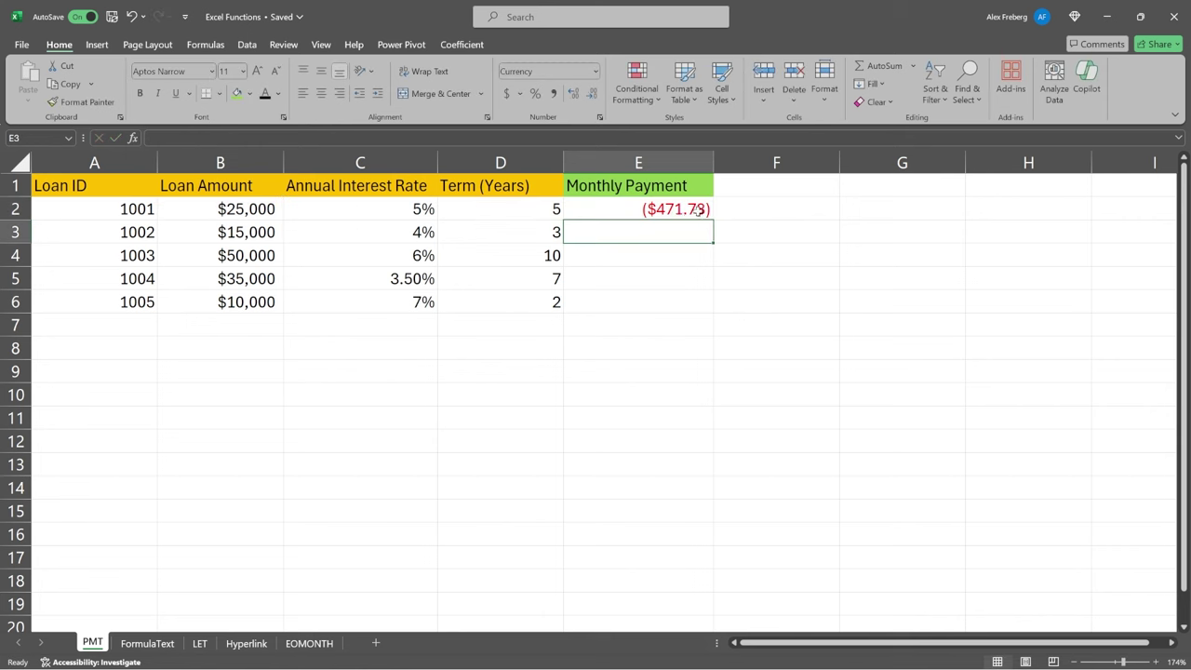
Step: Copy E2's payment formula down to E6 and check the last loan's result
click(697, 210)
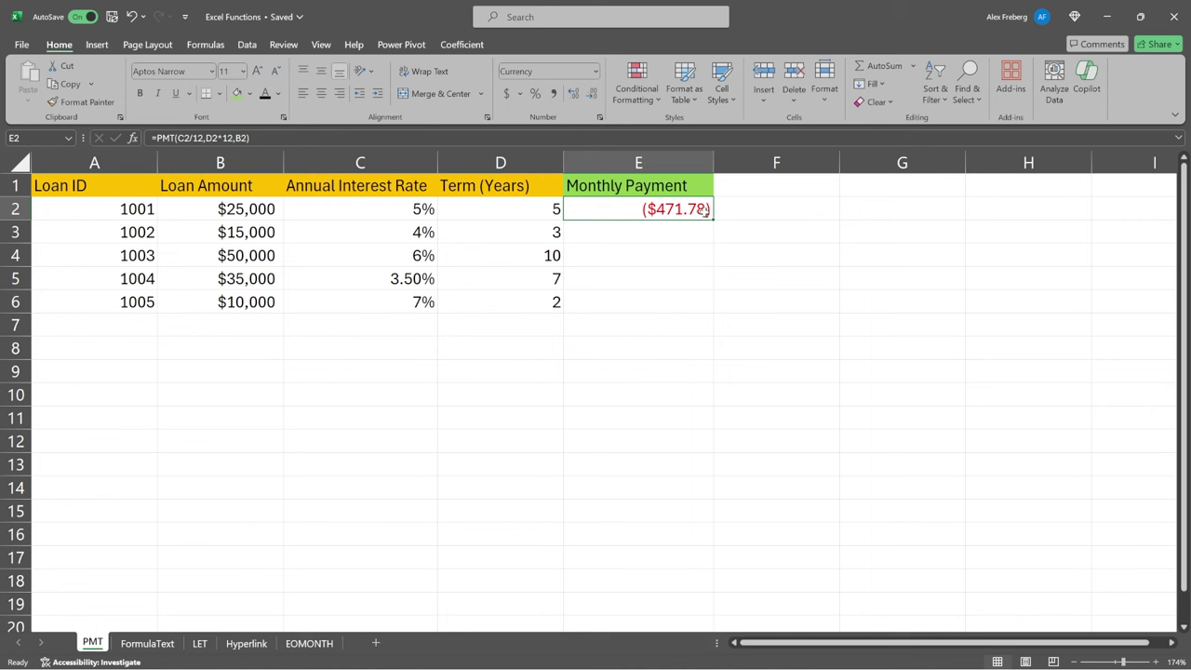
drag(712, 218, 709, 306)
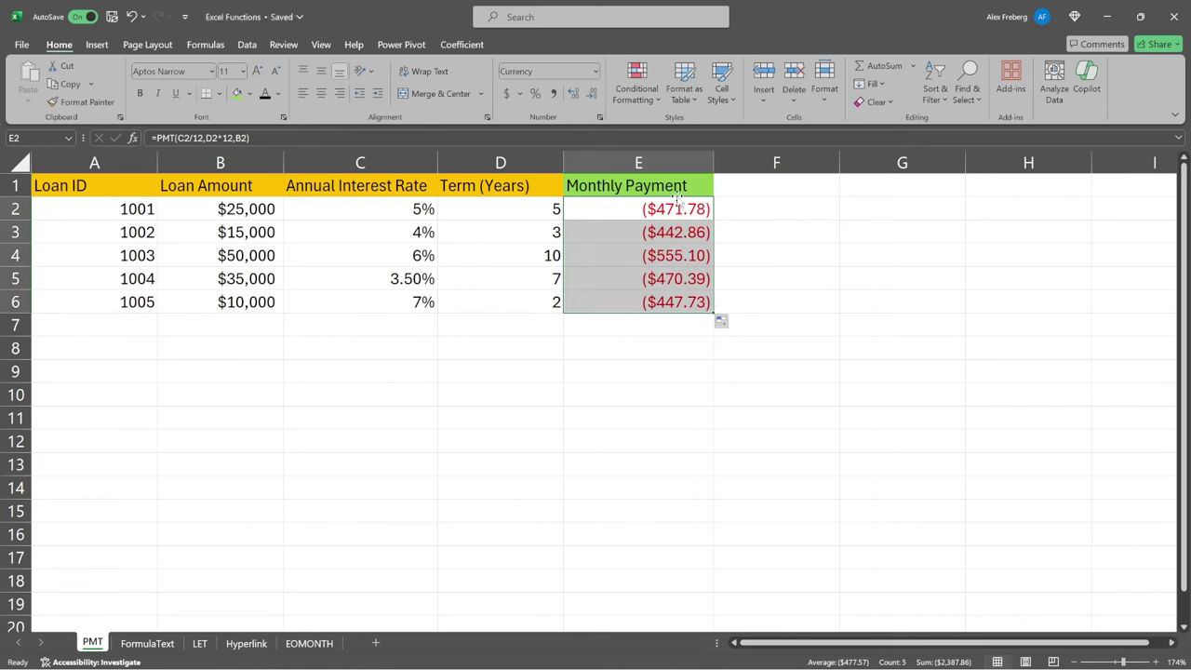
click(668, 300)
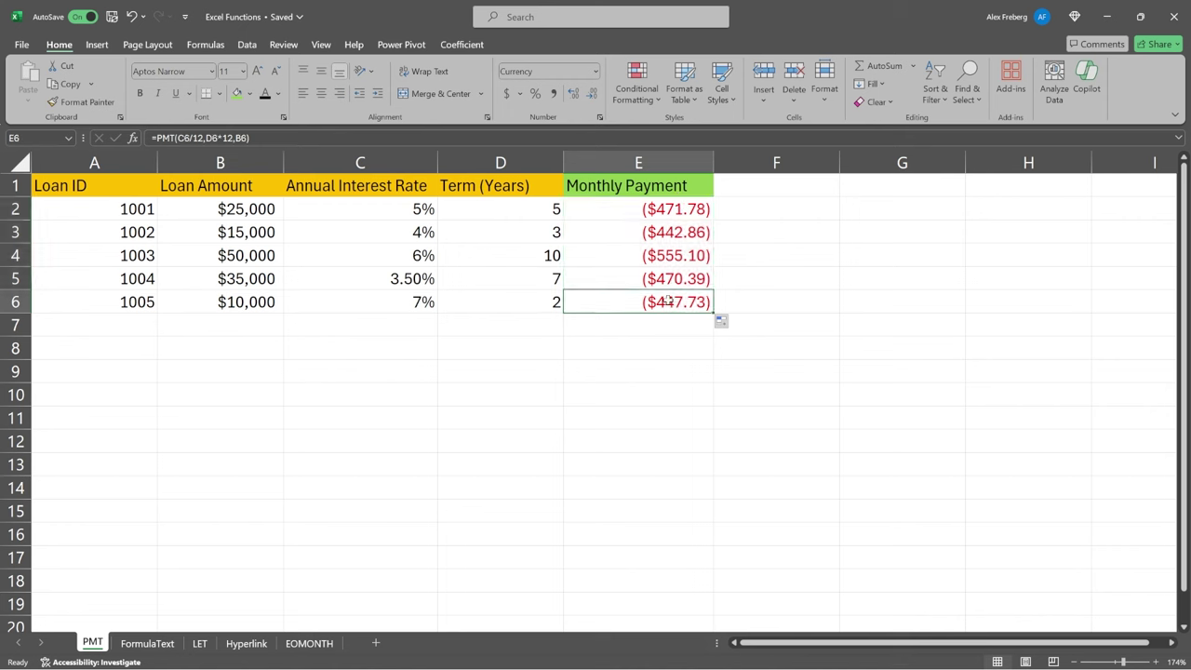
Step: Negate the amount to =PMT(C2/12,D2*12,-B2) and refill E3:E6 with positive payments
double_click(705, 211)
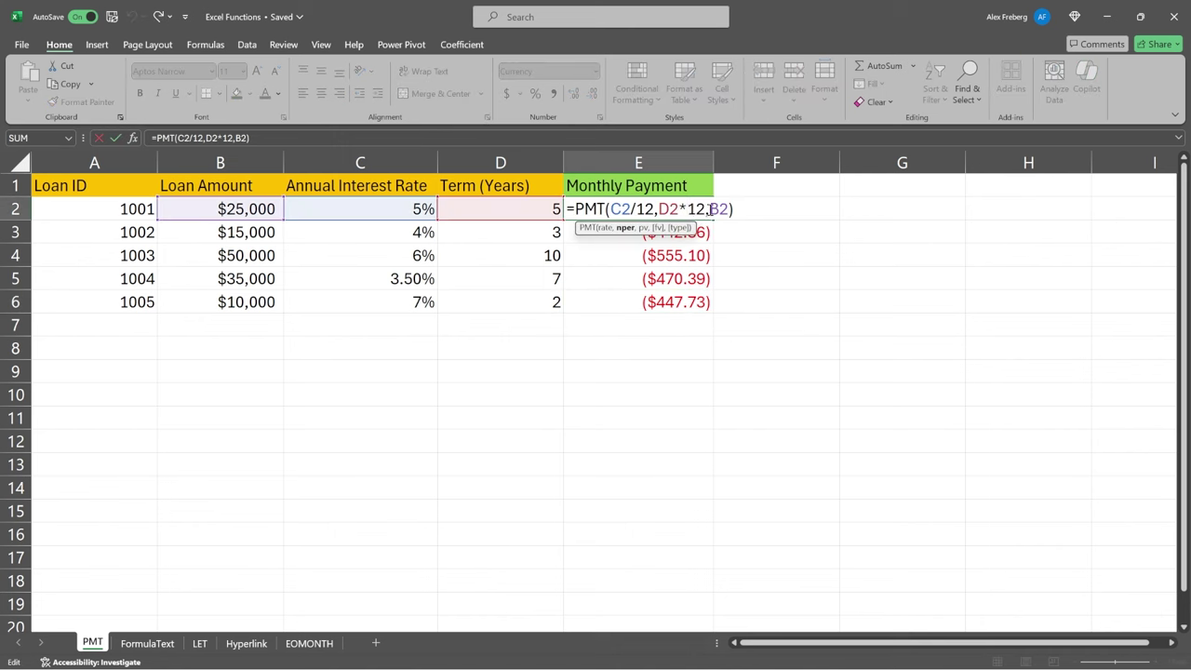
click(709, 210)
text(-)
key(Return)
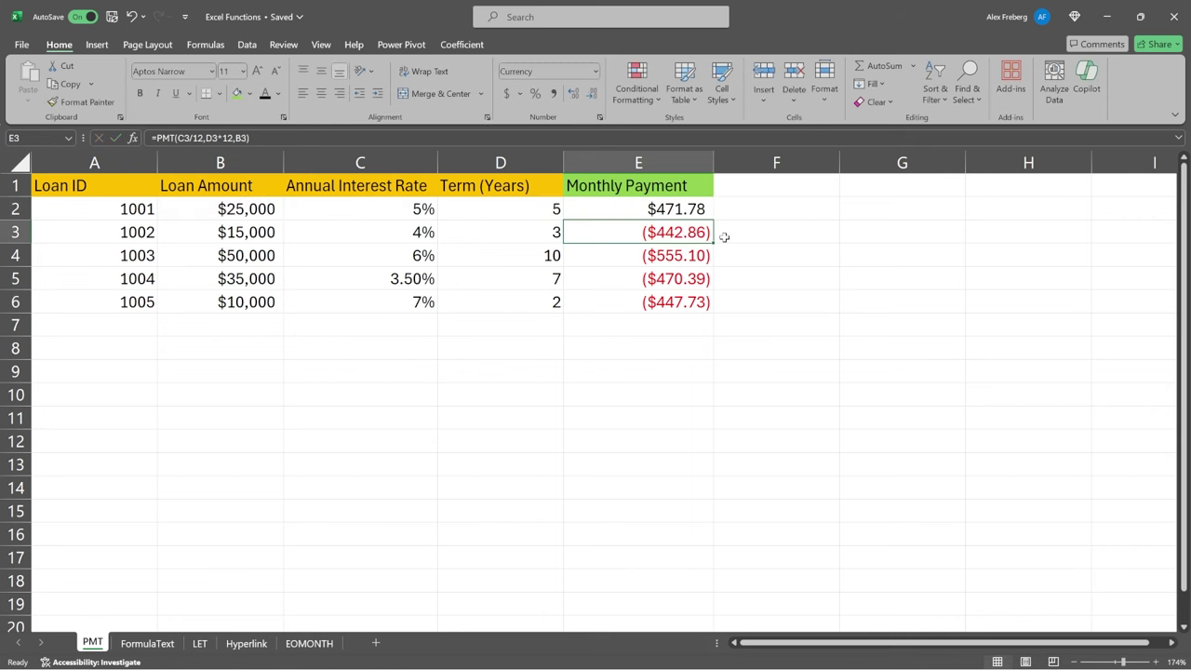
click(704, 214)
double_click(712, 220)
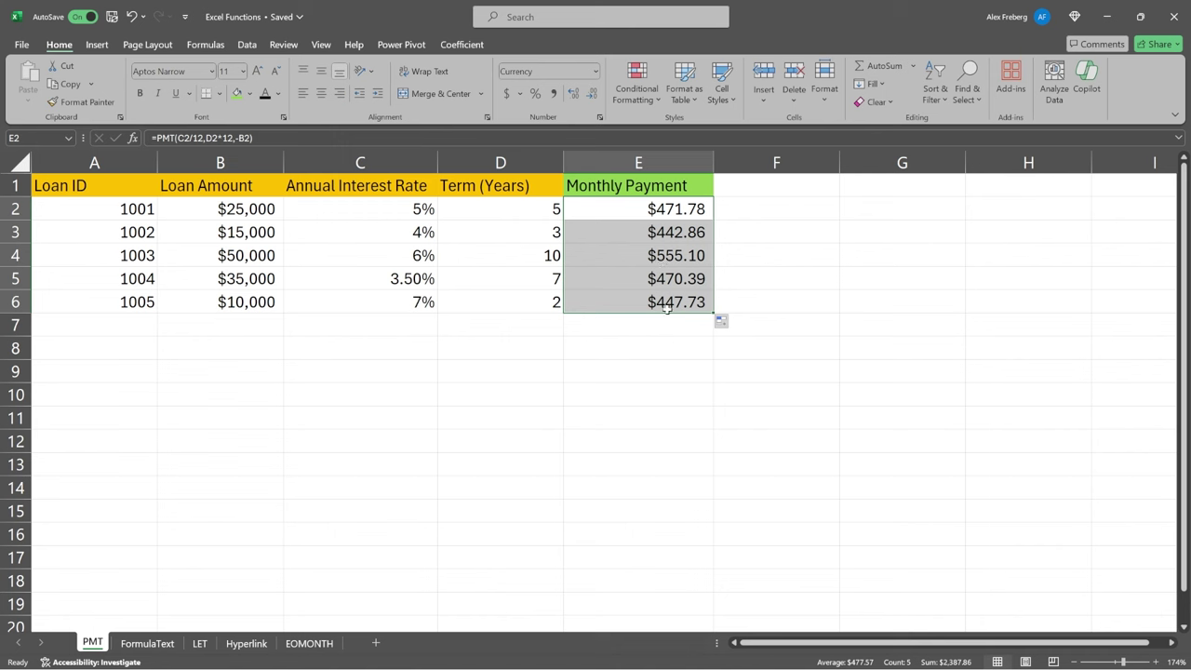
Step: Review loan 1001's =PMT(C2/12,D2*12,-B2) formula unchanged, then go to the FormulaText sheet
click(755, 207)
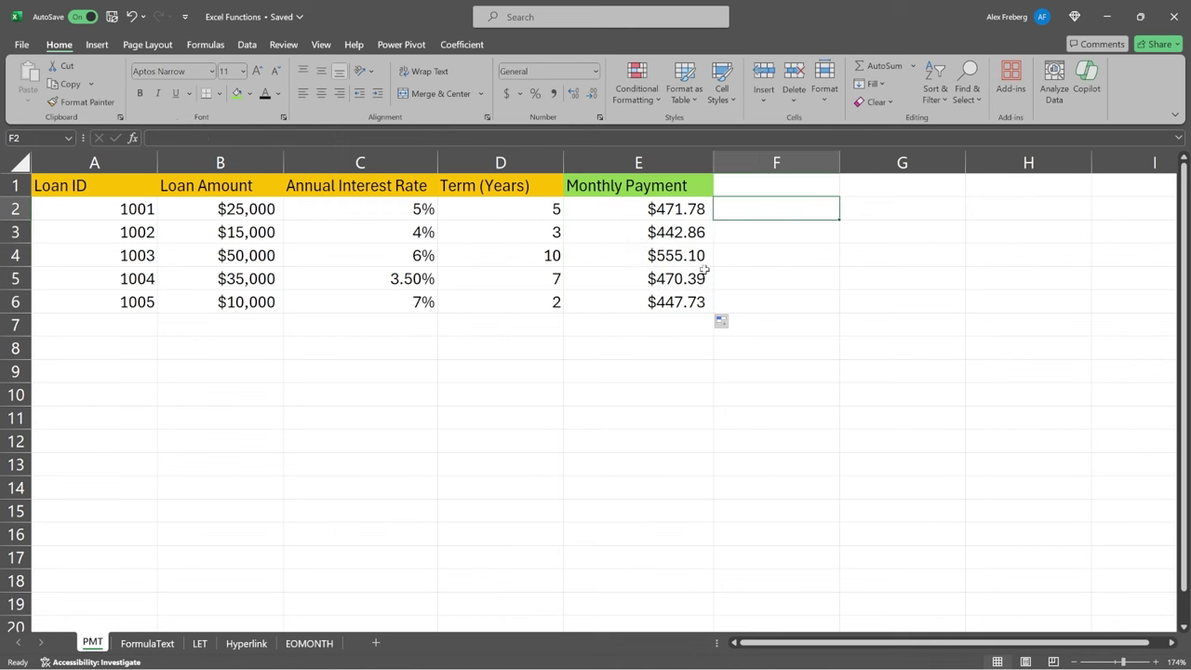
click(628, 330)
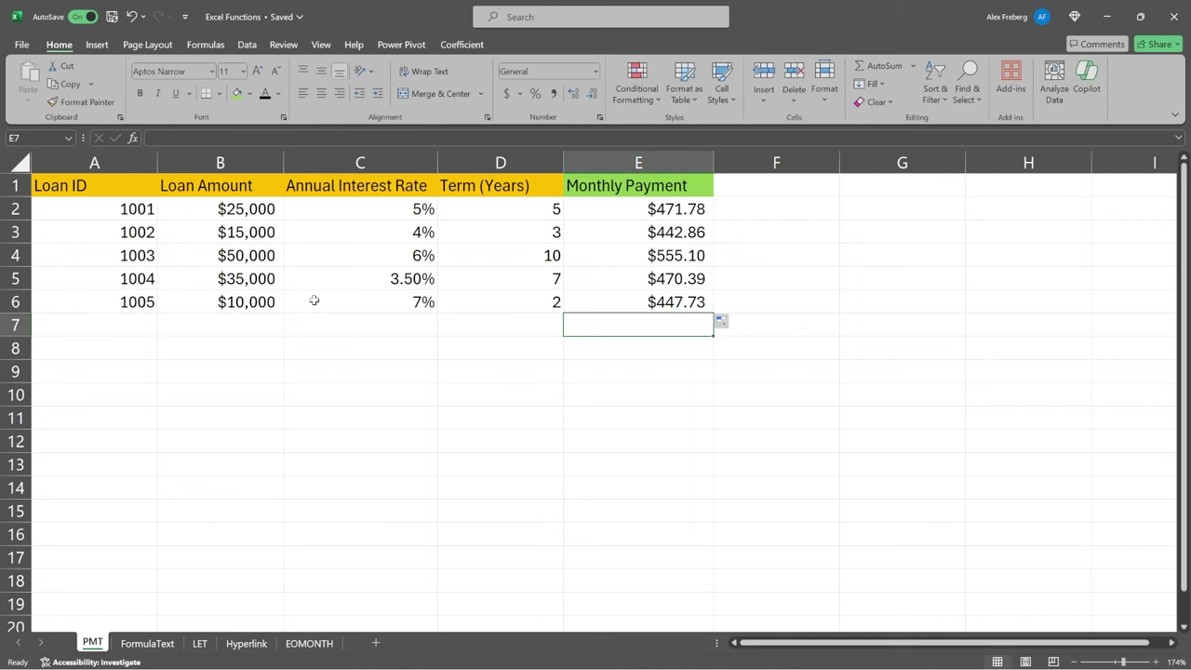
click(641, 366)
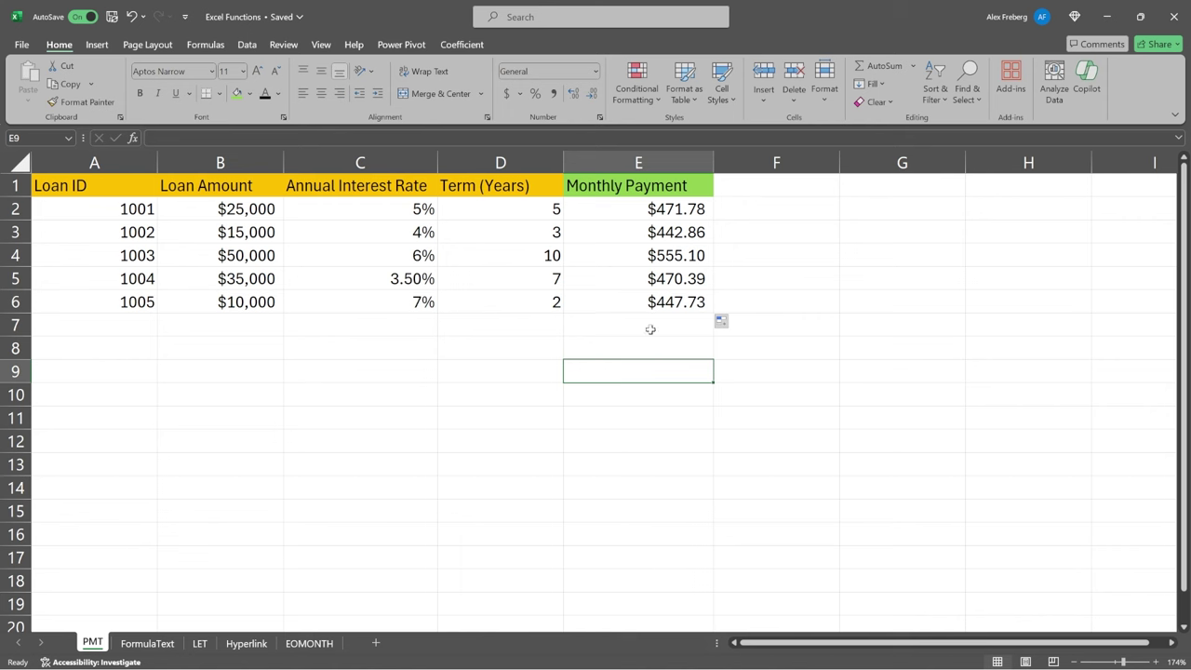
double_click(655, 207)
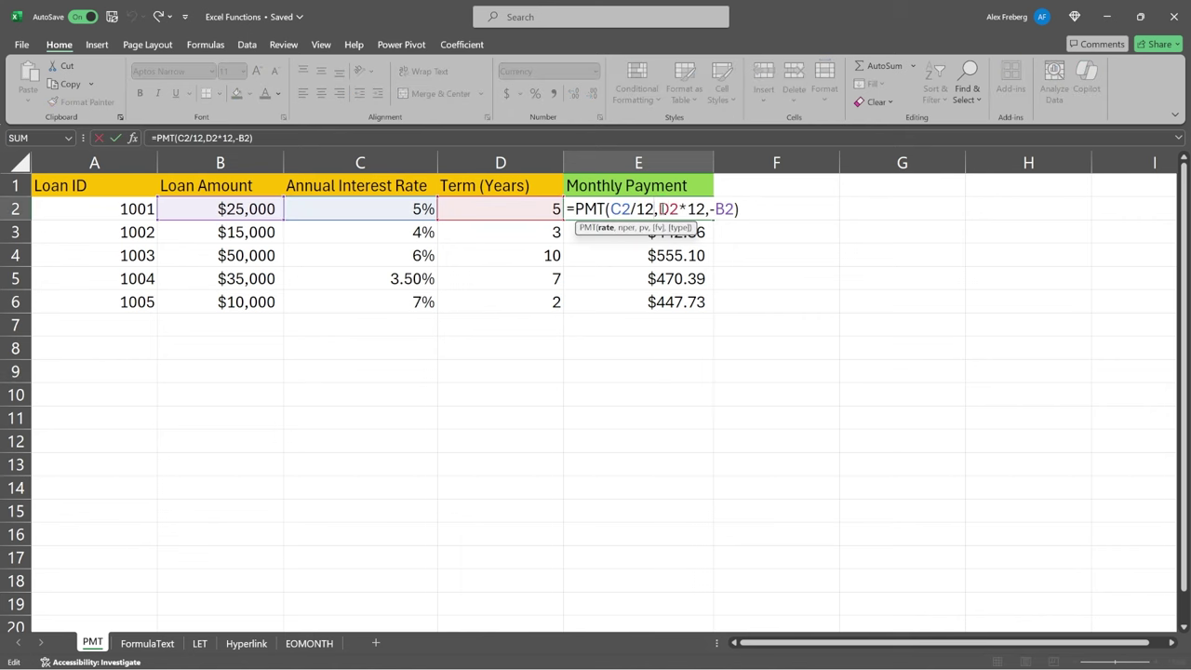
drag(705, 208, 655, 209)
click(657, 209)
key(Escape)
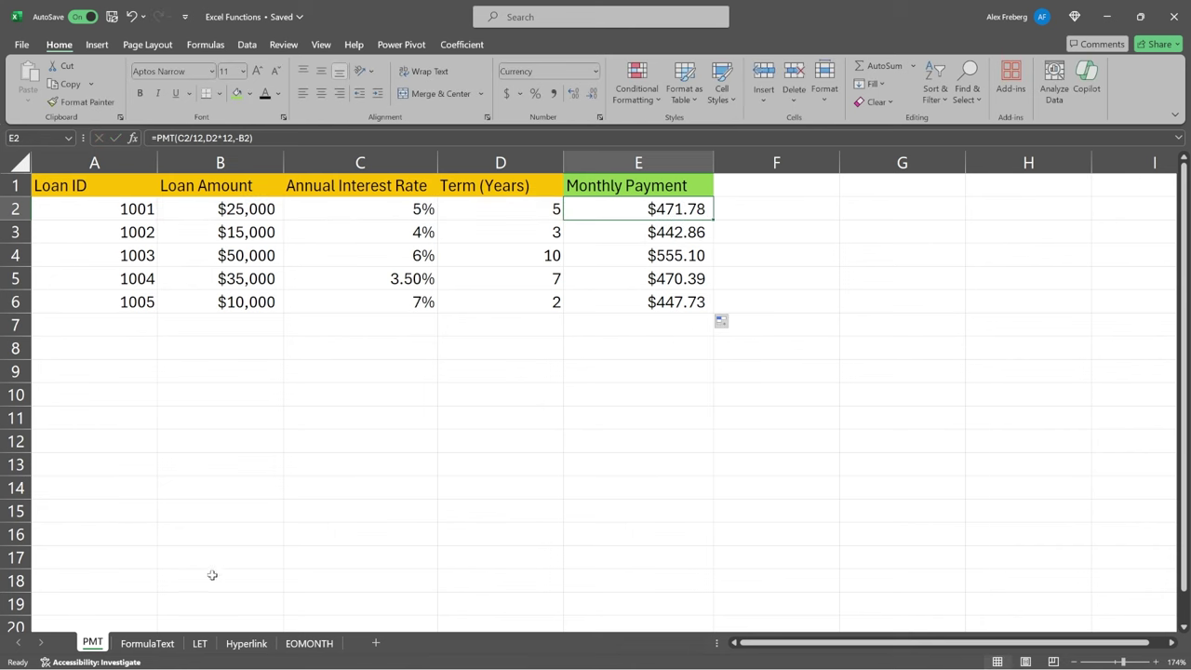
click(152, 644)
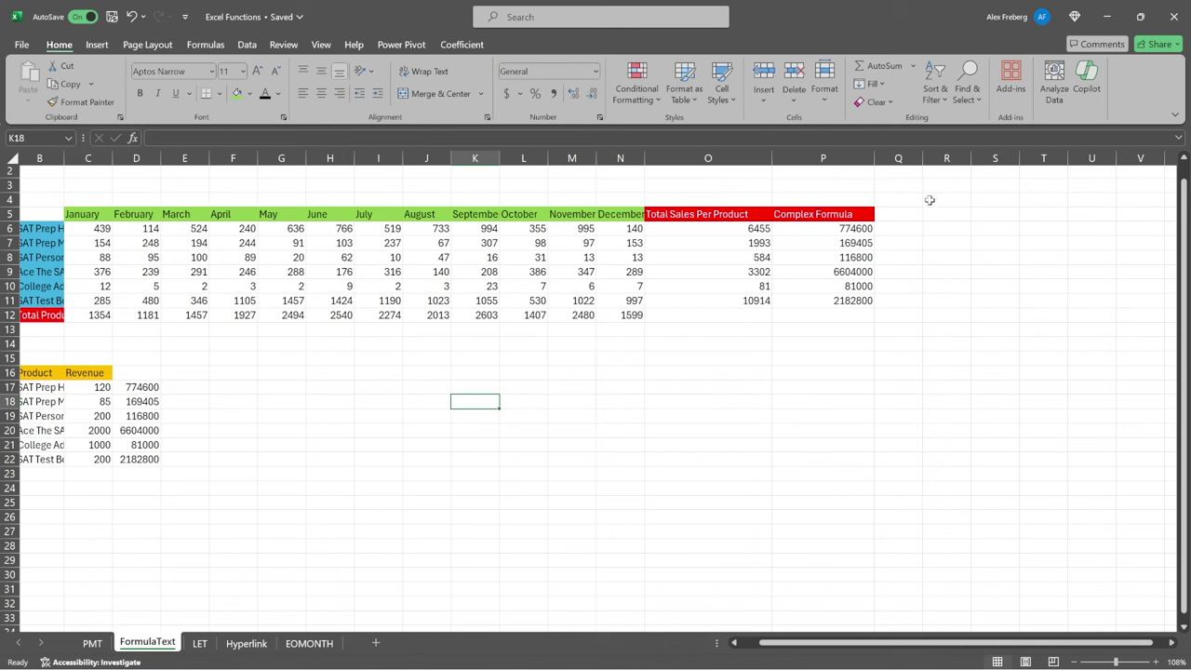
click(857, 228)
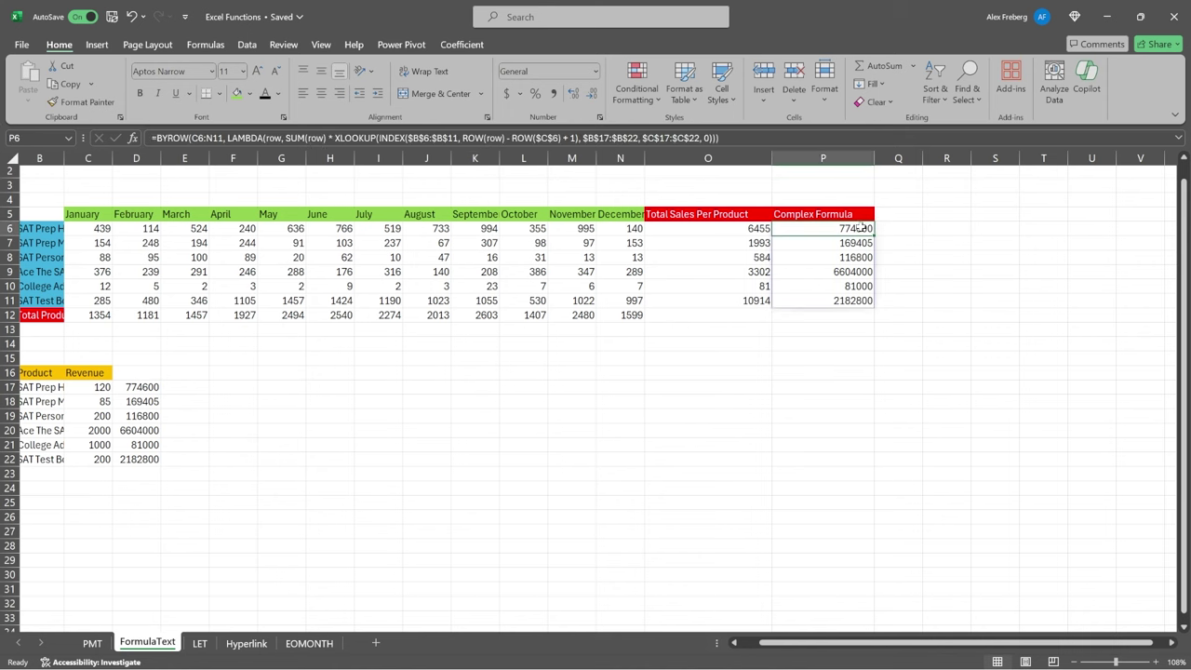
double_click(848, 228)
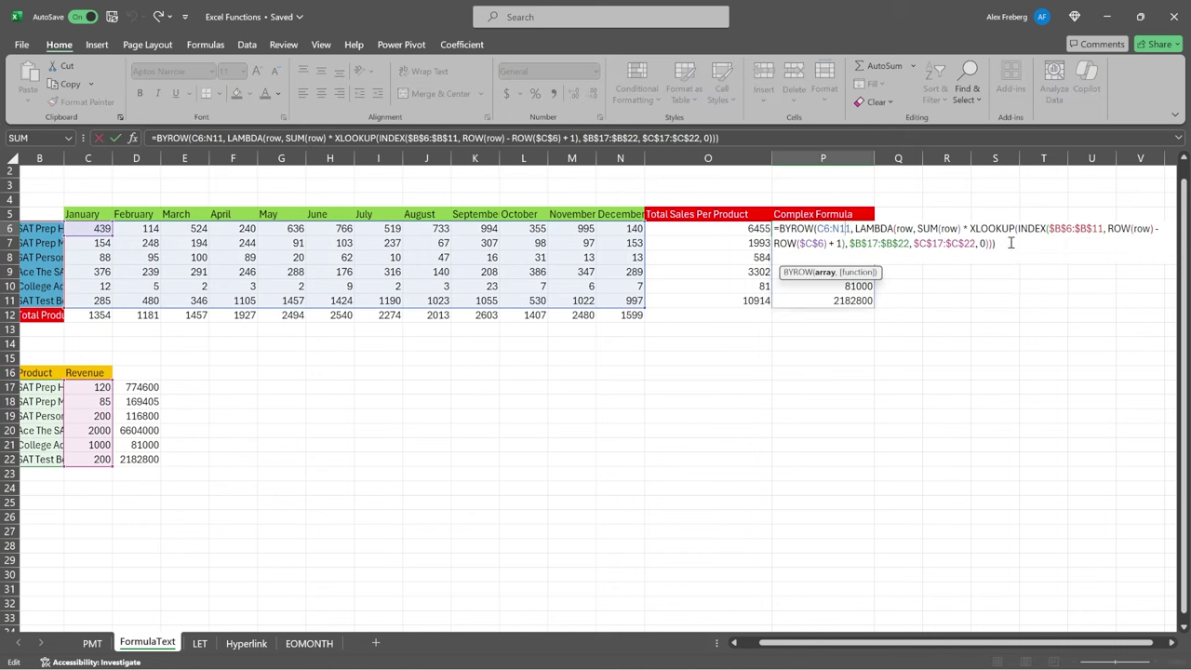
drag(995, 244, 776, 228)
double_click(794, 229)
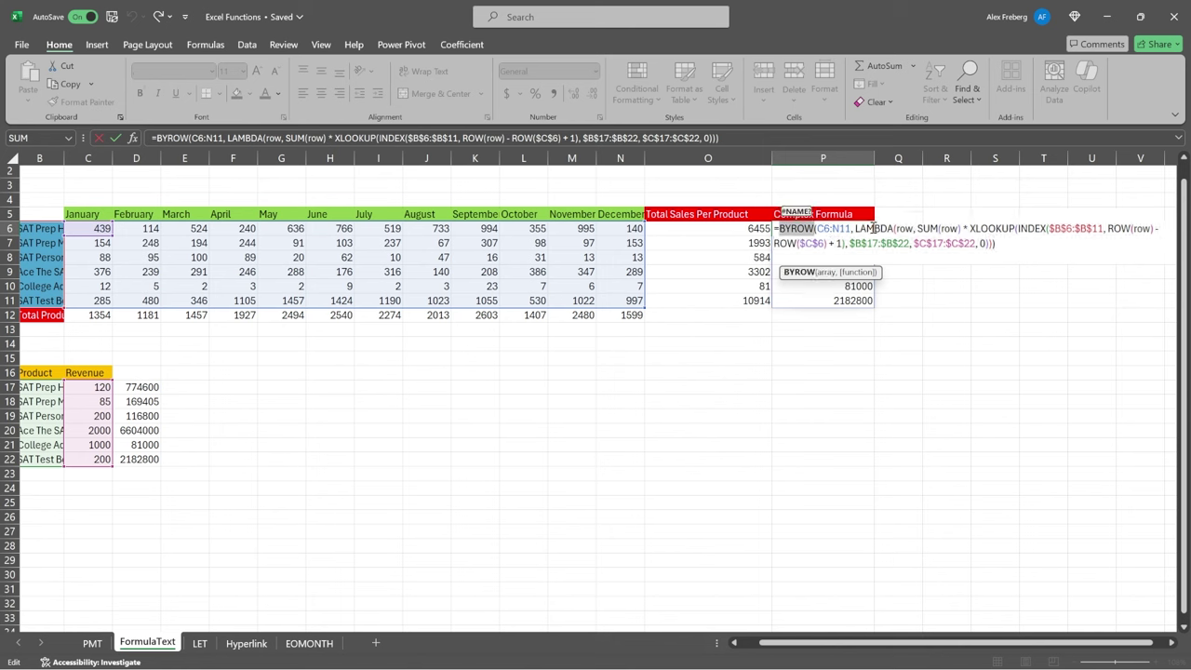
double_click(873, 229)
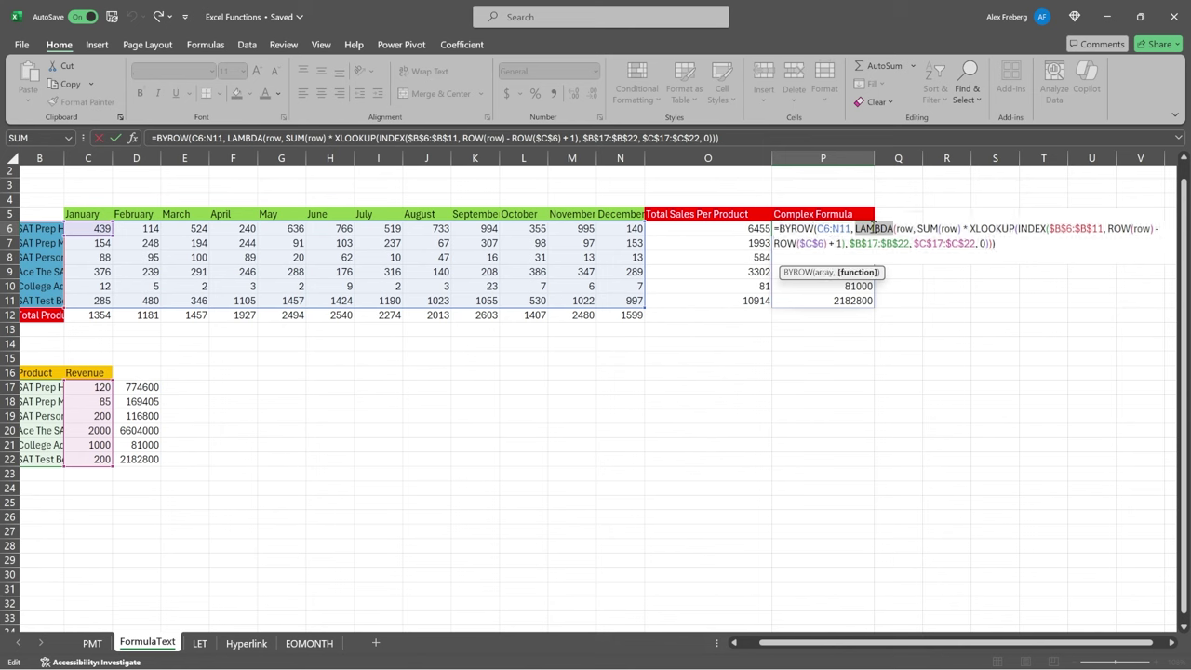
double_click(963, 243)
key(Escape)
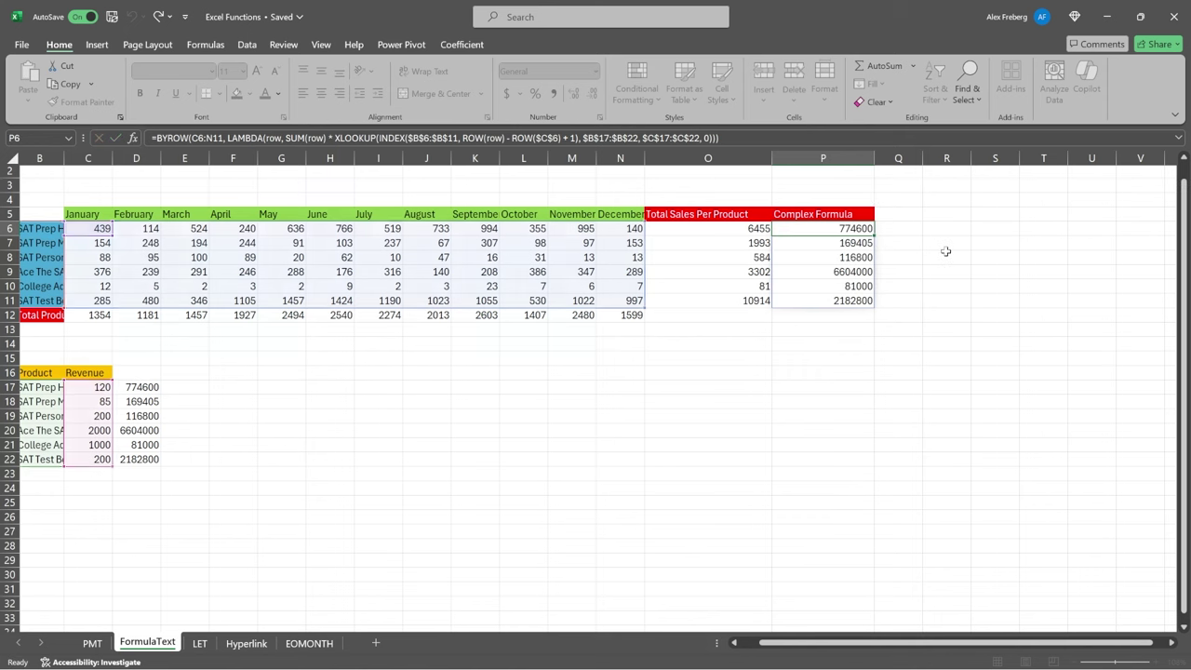
Step: Enter =FORMULATEXT(P6) in Q6 to show P6's formula as text
click(896, 228)
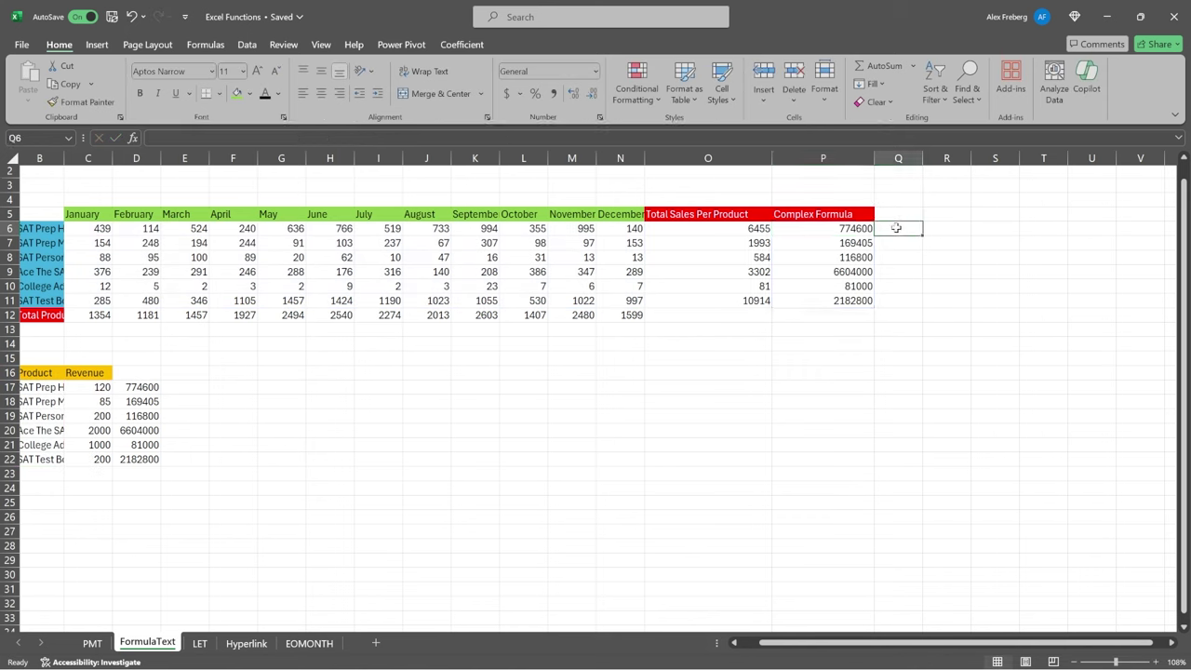
text(=FORMU)
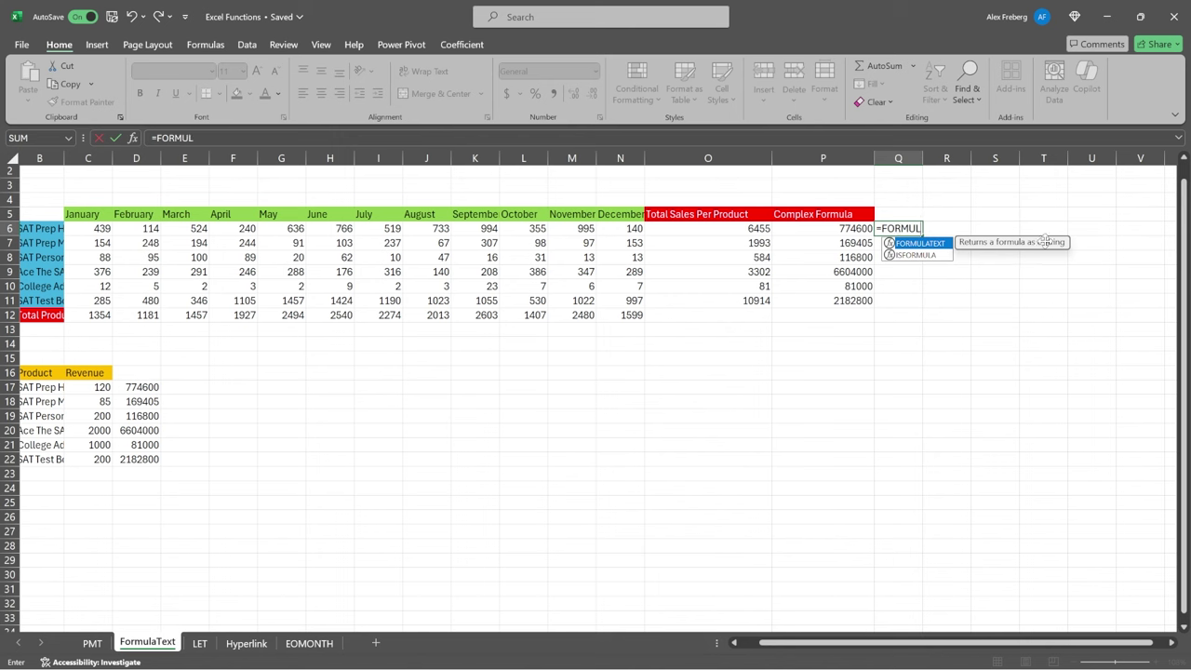
text(L)
double_click(919, 243)
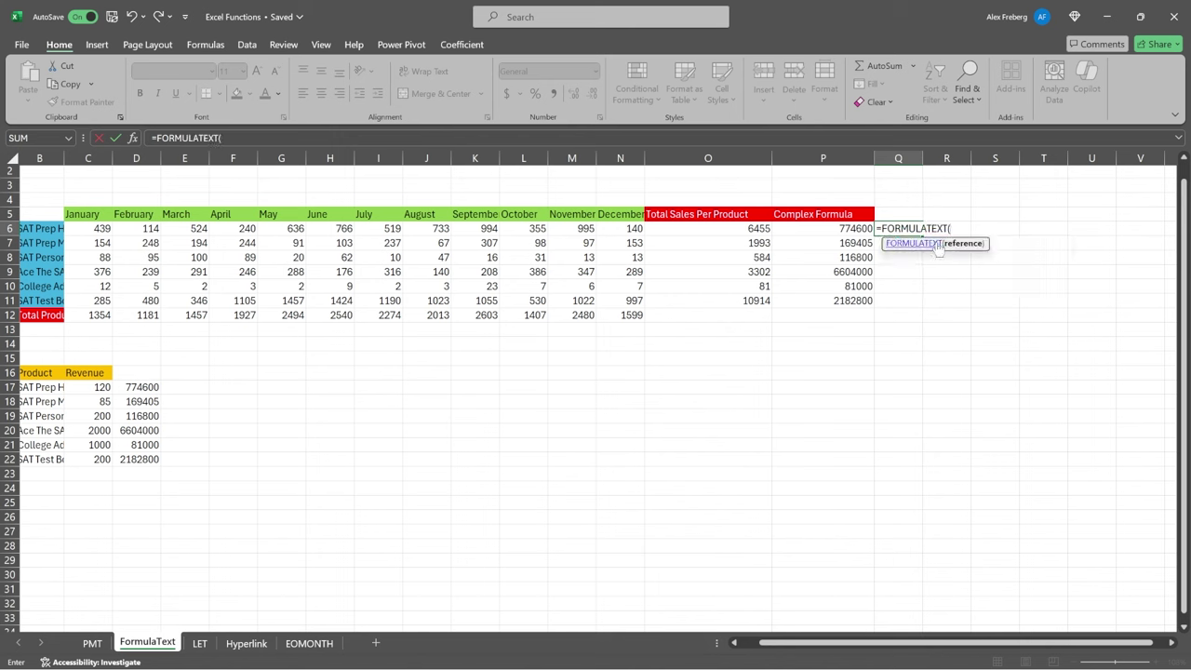
click(843, 228)
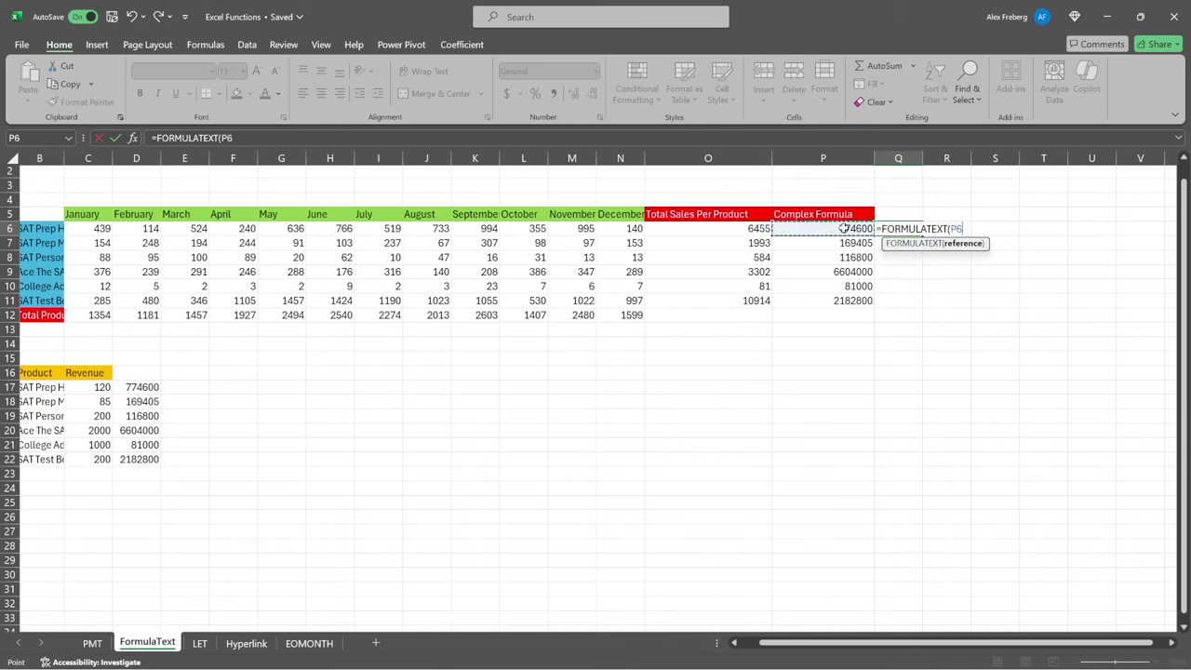
text())
key(Return)
Step: Inspect P6's BYROW LAMBDA formula, leaving it unchanged
double_click(843, 227)
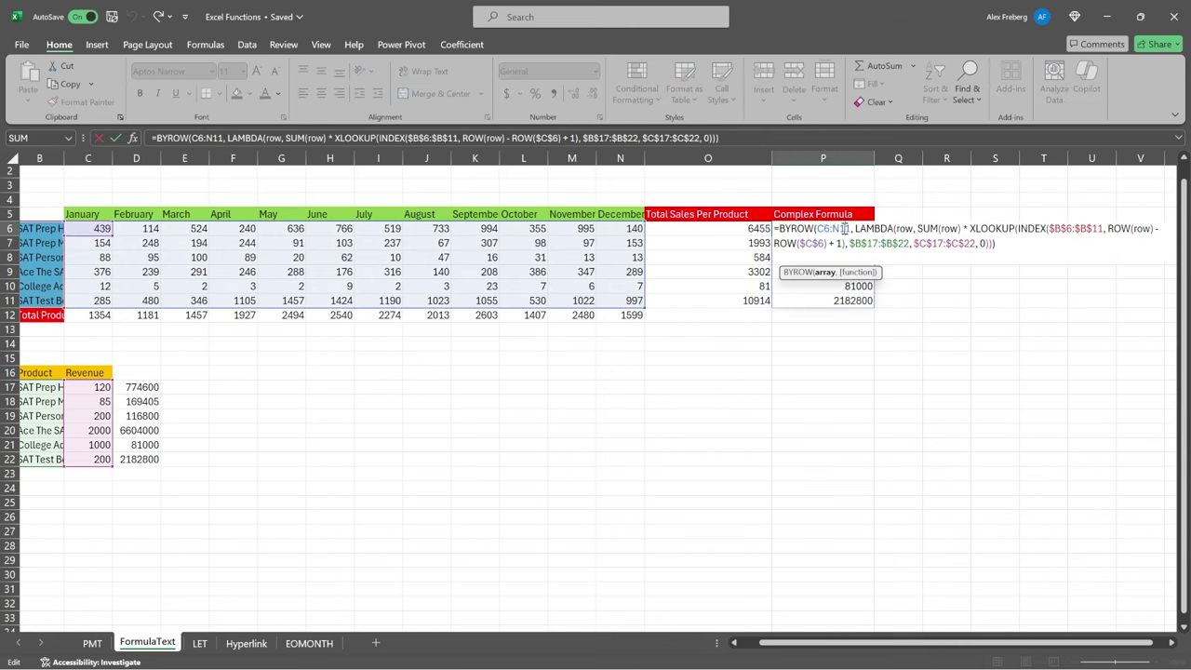
double_click(870, 243)
double_click(865, 229)
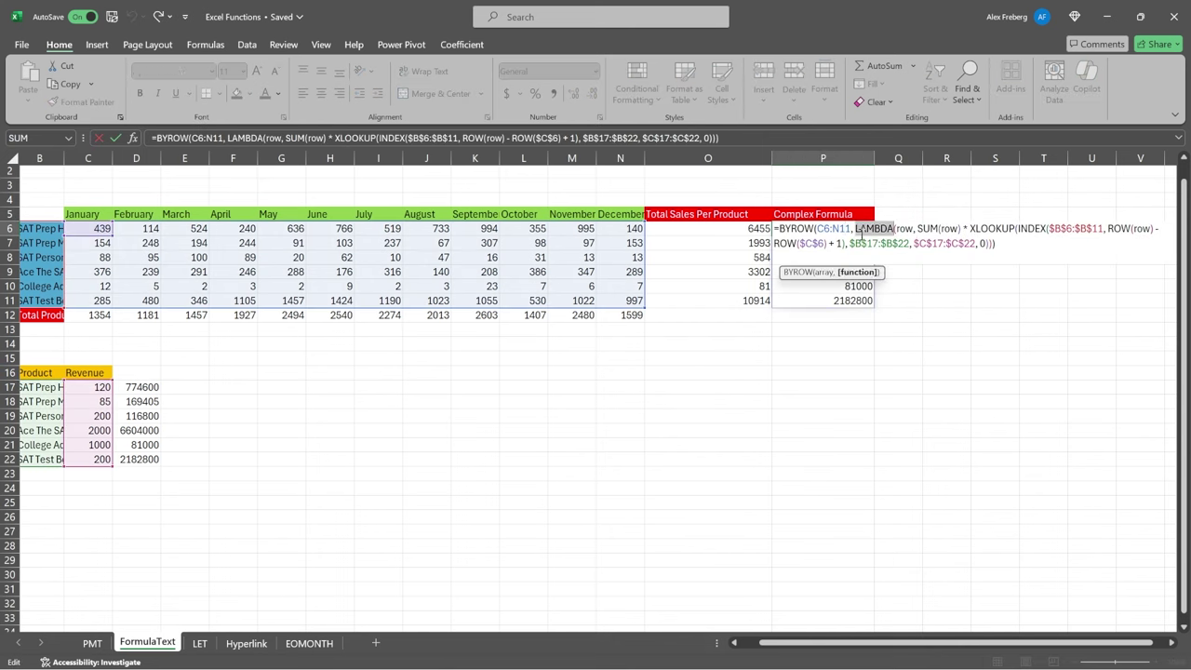
key(BackSpace)
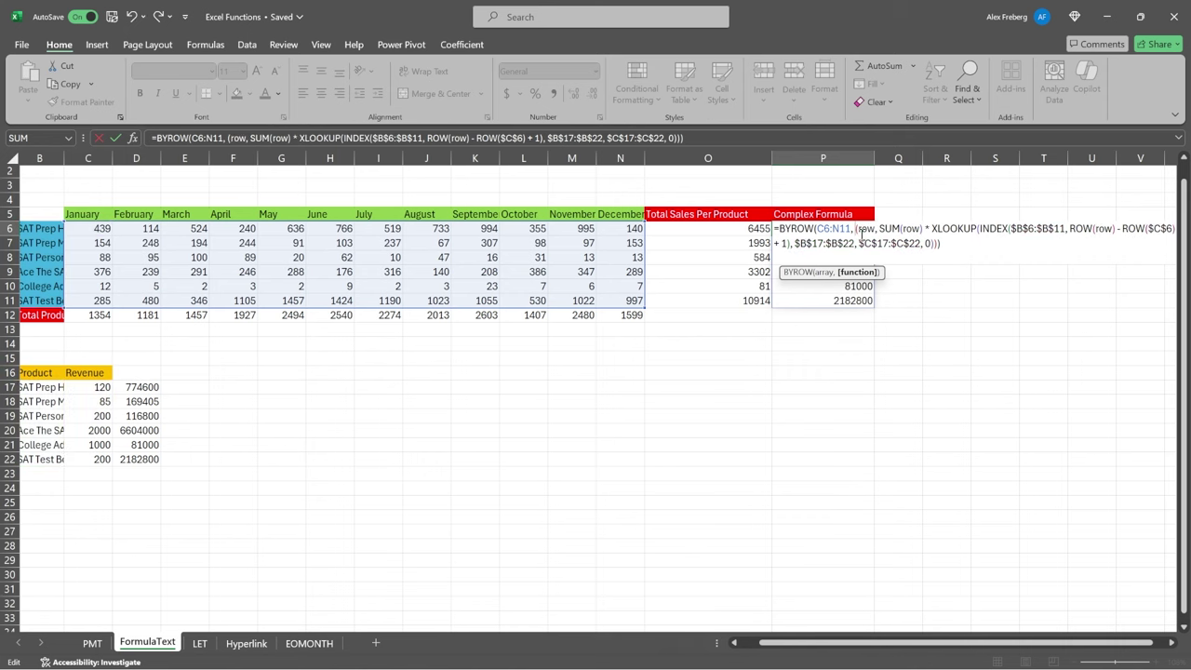
key(ctrl+z)
key(Escape)
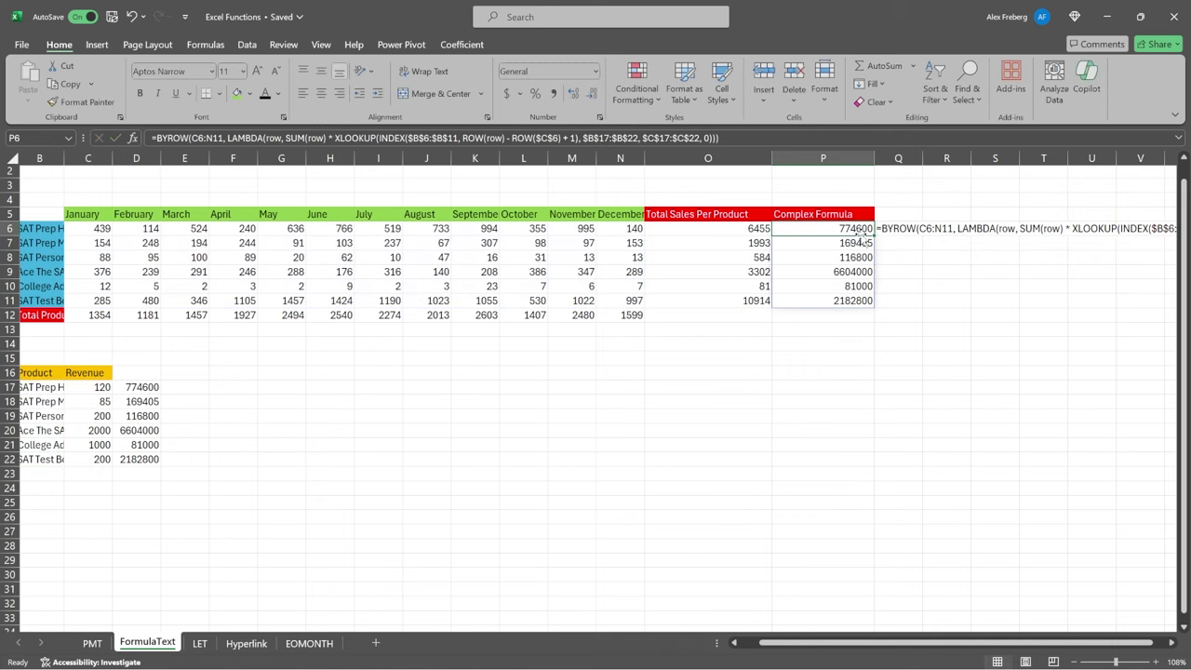
Step: Auto-fit column Q so the full formula text in Q6 is readable
click(901, 232)
scroll(902, 231, right, 5)
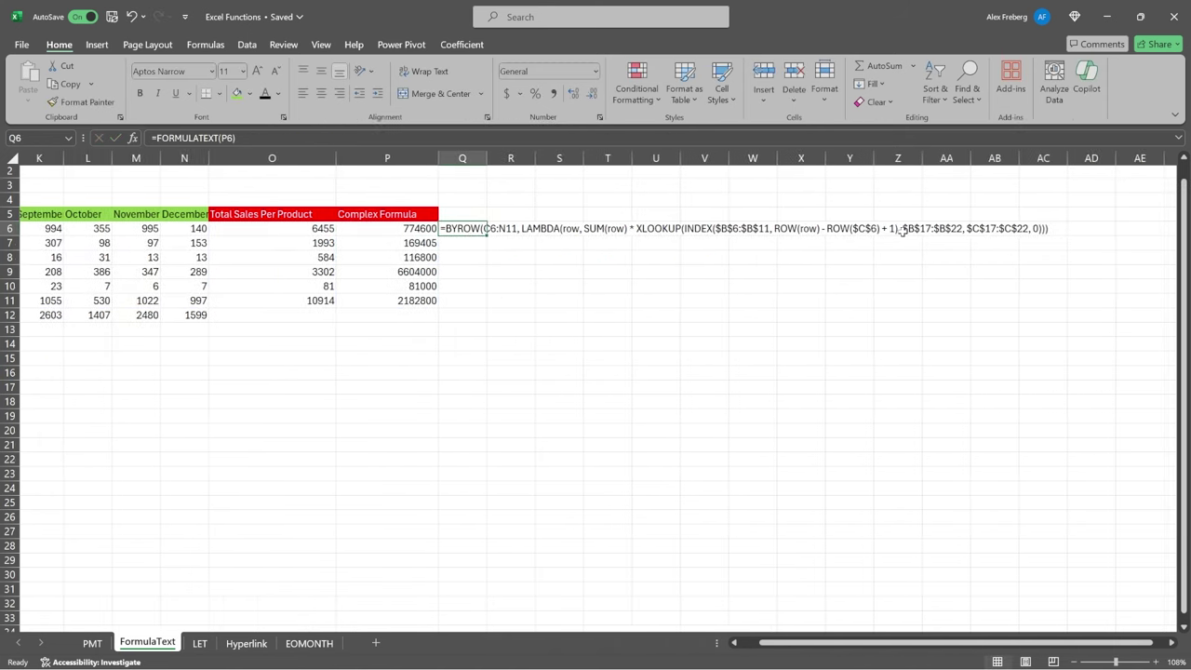
double_click(488, 158)
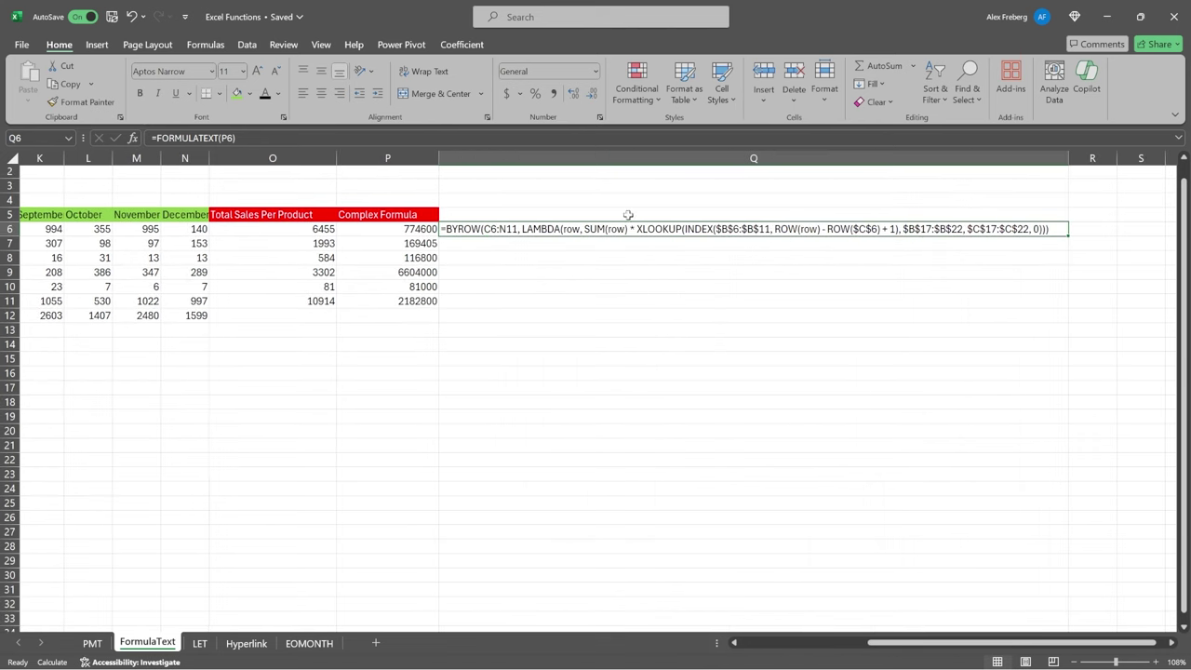
click(661, 240)
Step: Copy Q6's formula text and paste it into Q12
click(658, 229)
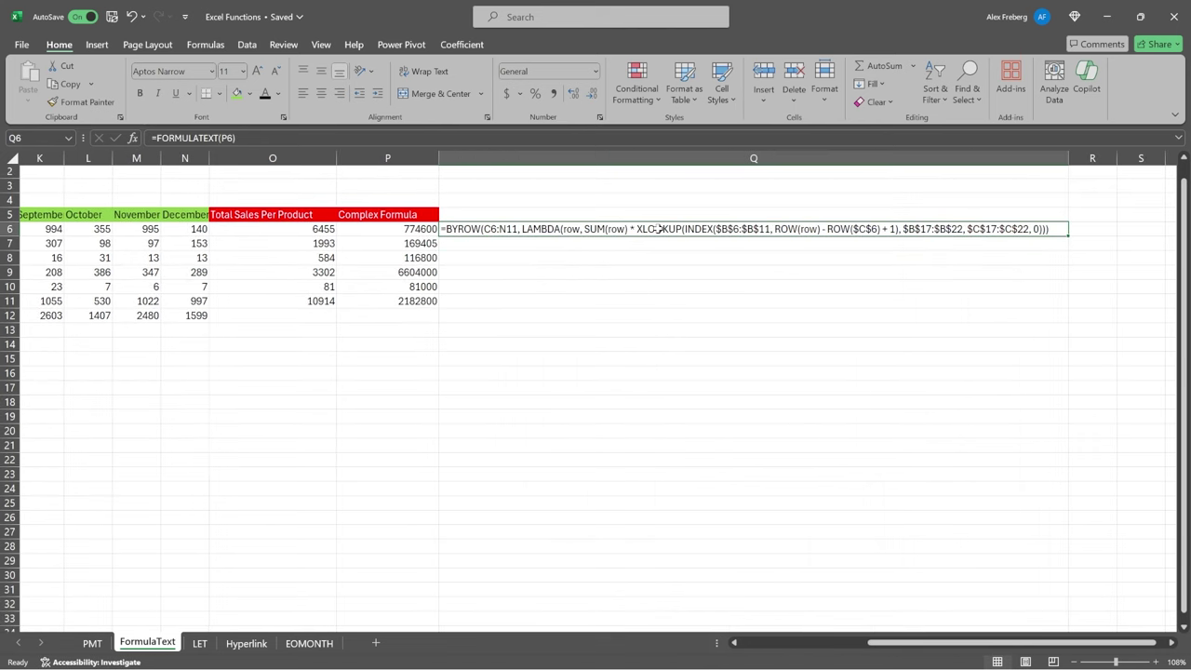
key(ctrl+c)
click(596, 314)
right_click(593, 317)
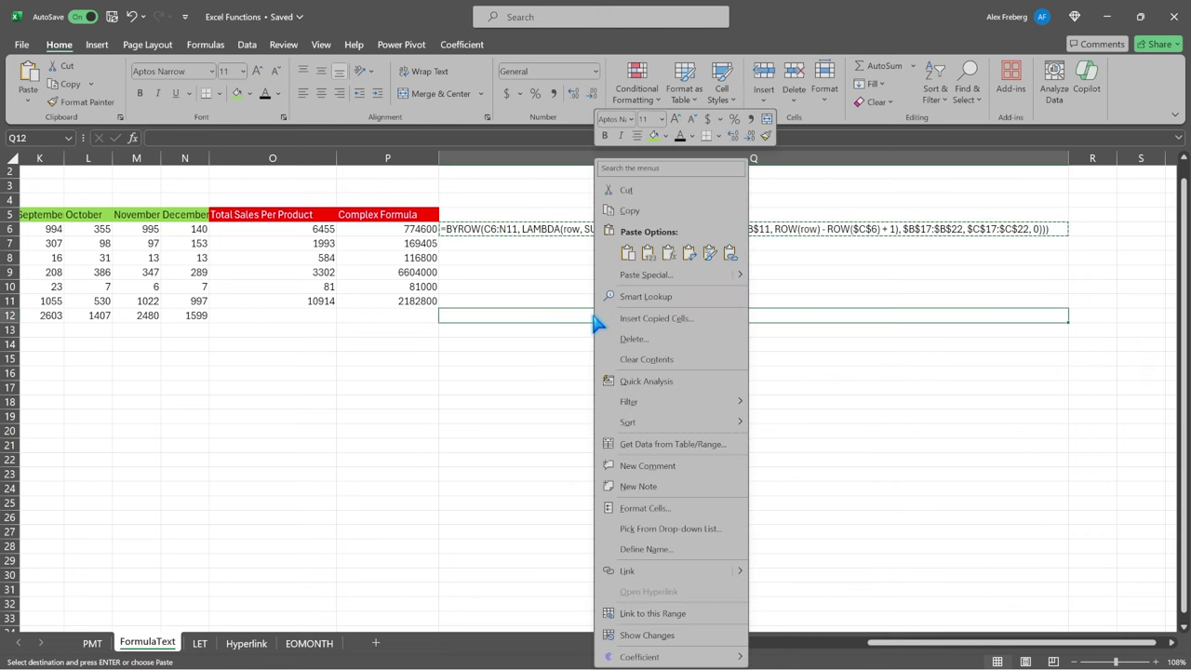
click(642, 251)
Step: Inspect the XLOOKUP and INDEX parts of Q12's pasted text without changing it
double_click(641, 316)
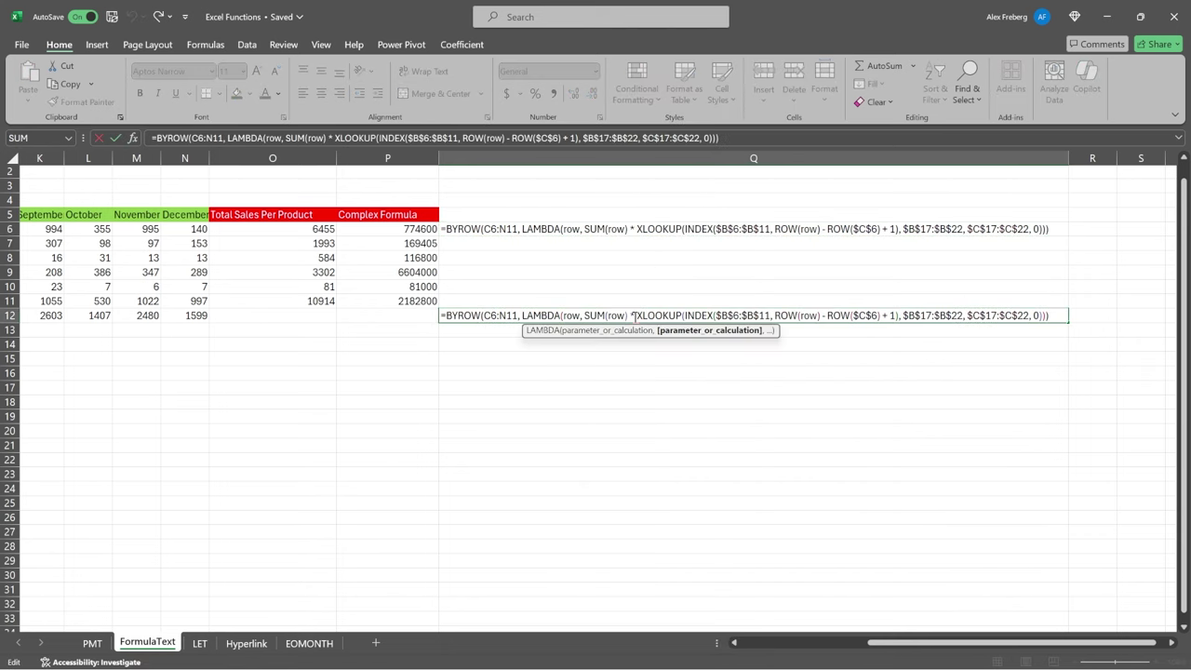
drag(636, 317, 718, 317)
click(700, 317)
double_click(701, 316)
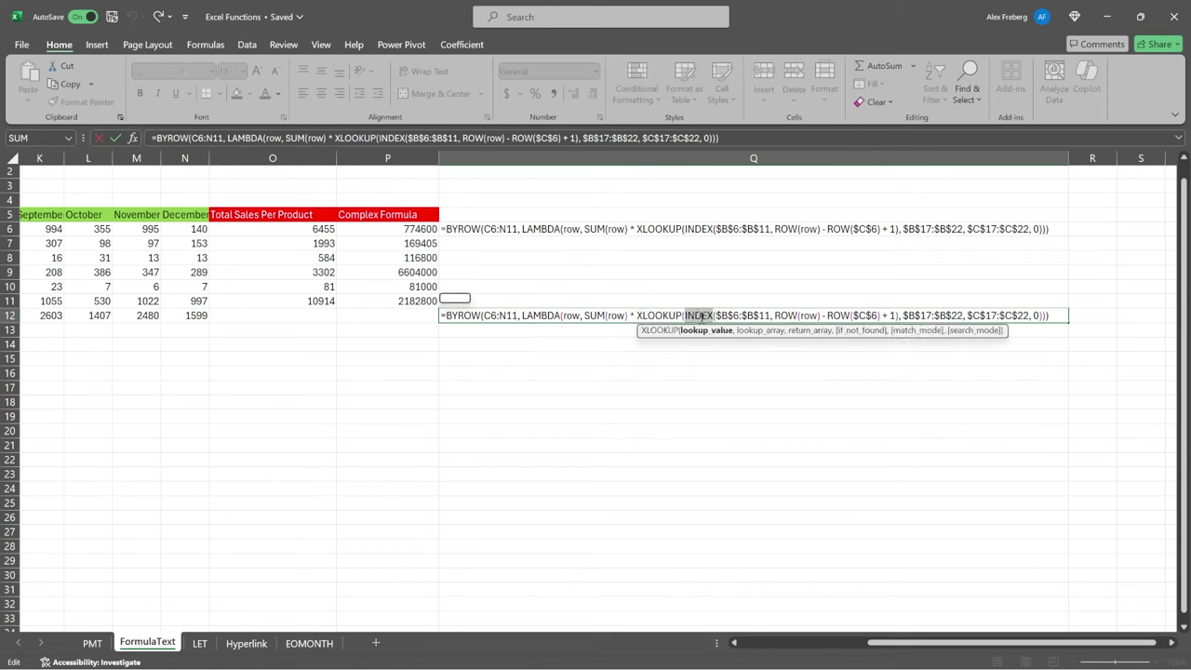
click(701, 316)
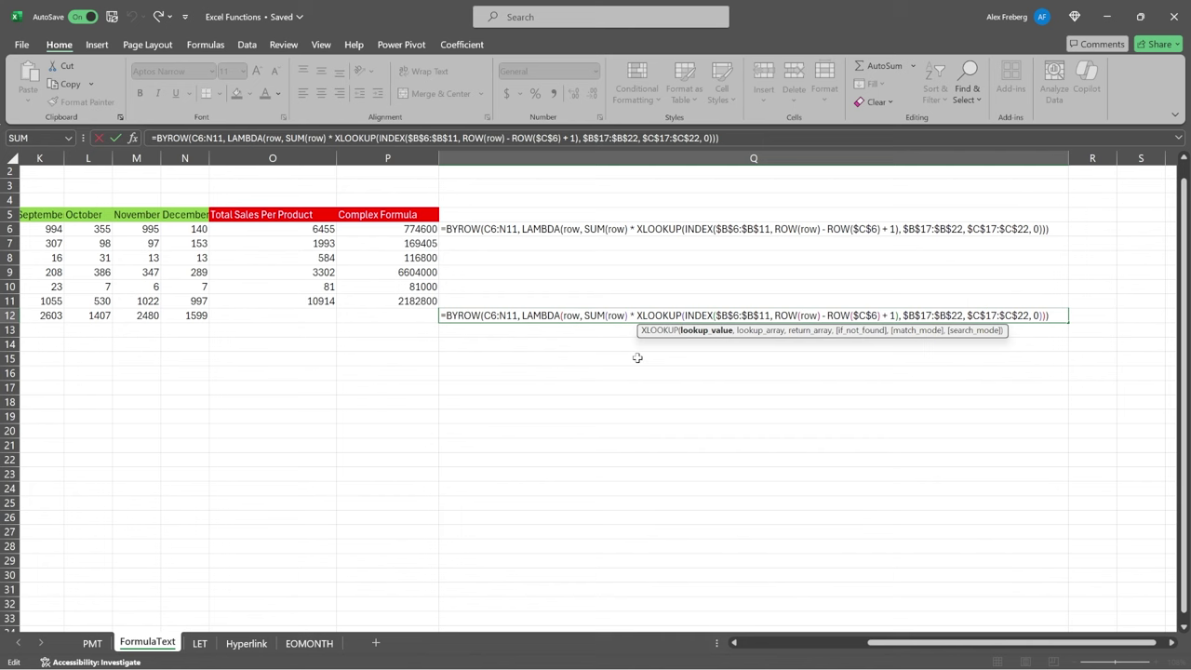
key(Escape)
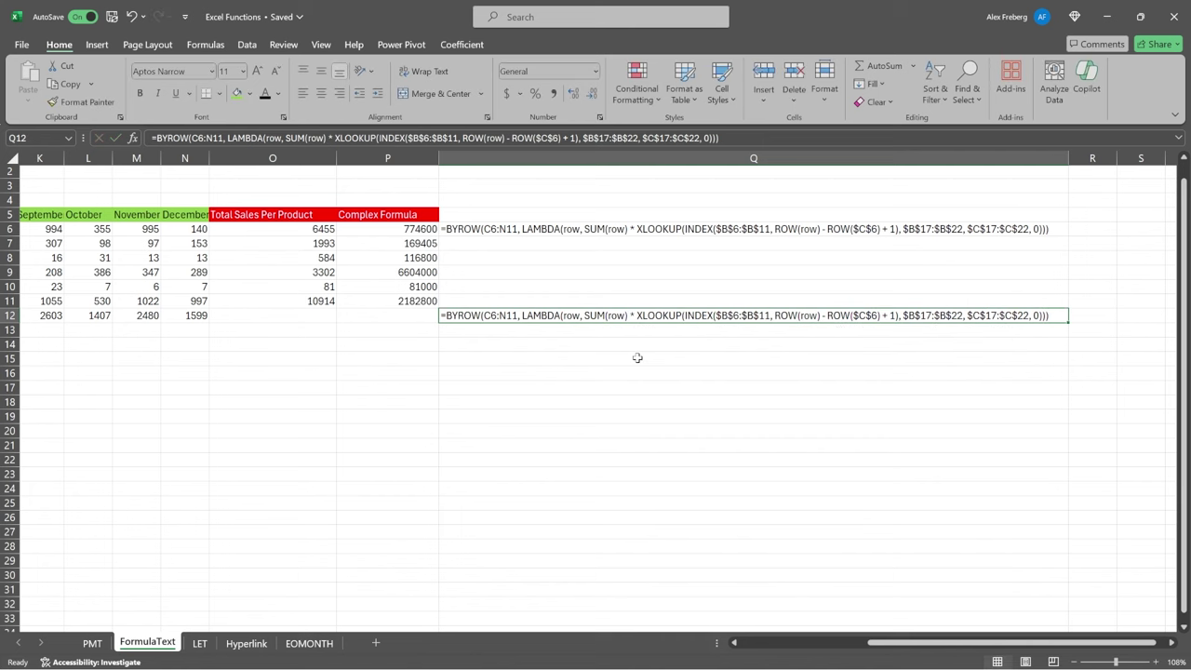
Step: On the LET sheet, start typing =LET into Bonus cell D2
click(200, 645)
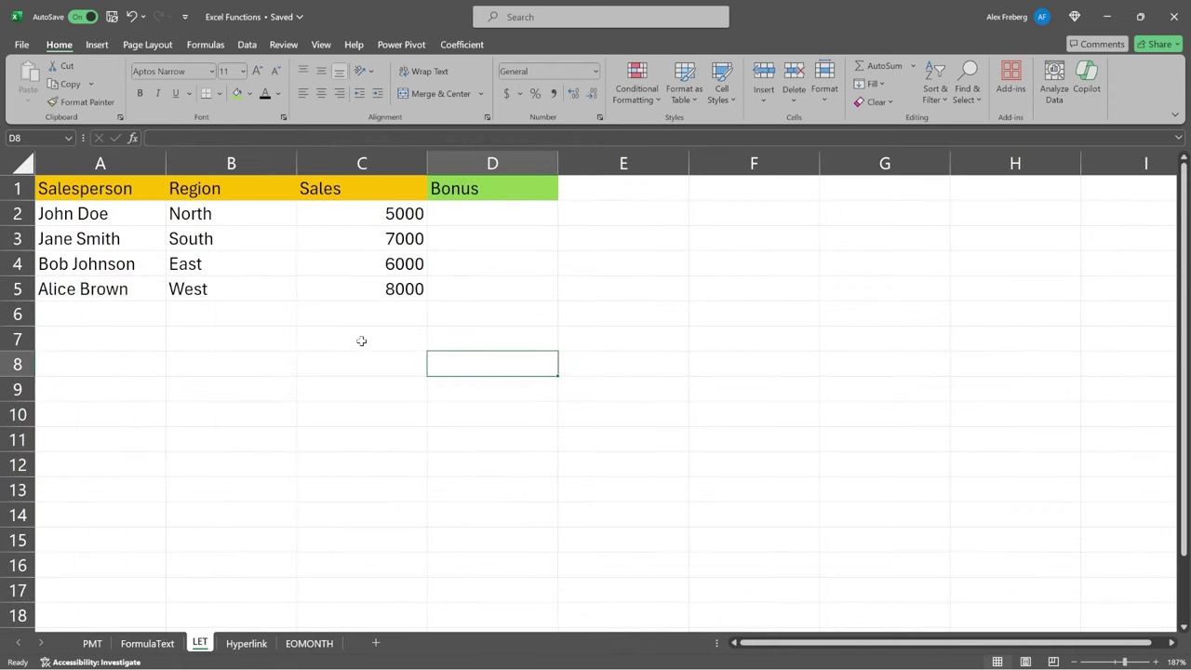
click(496, 213)
double_click(496, 213)
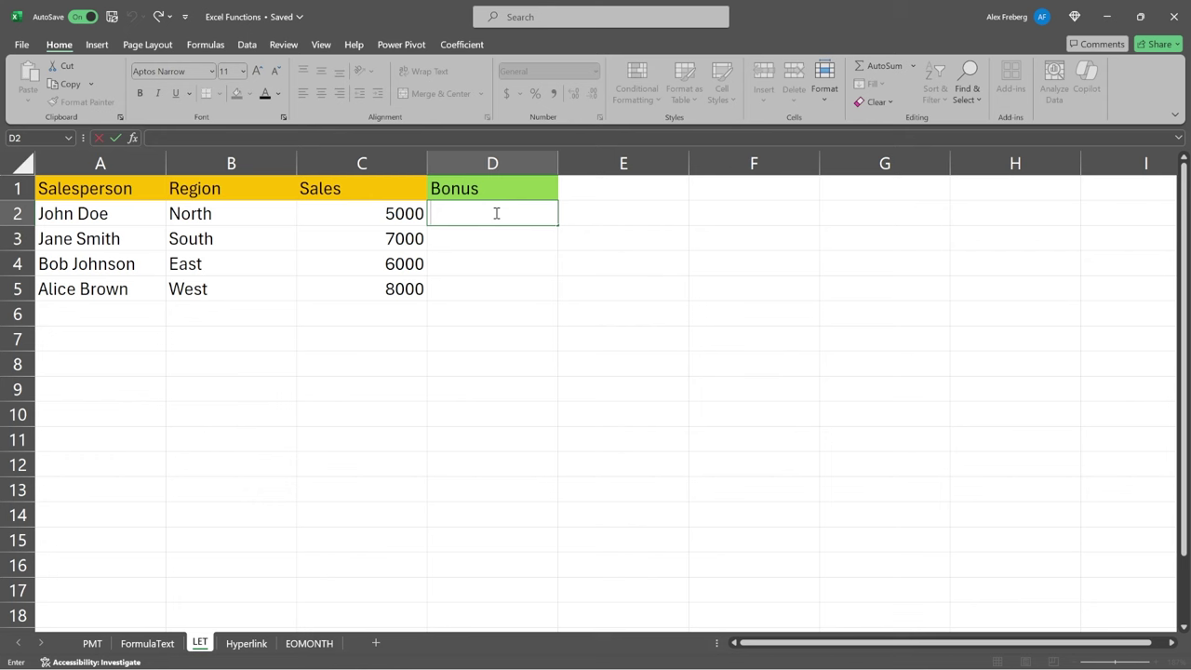
text(=LET)
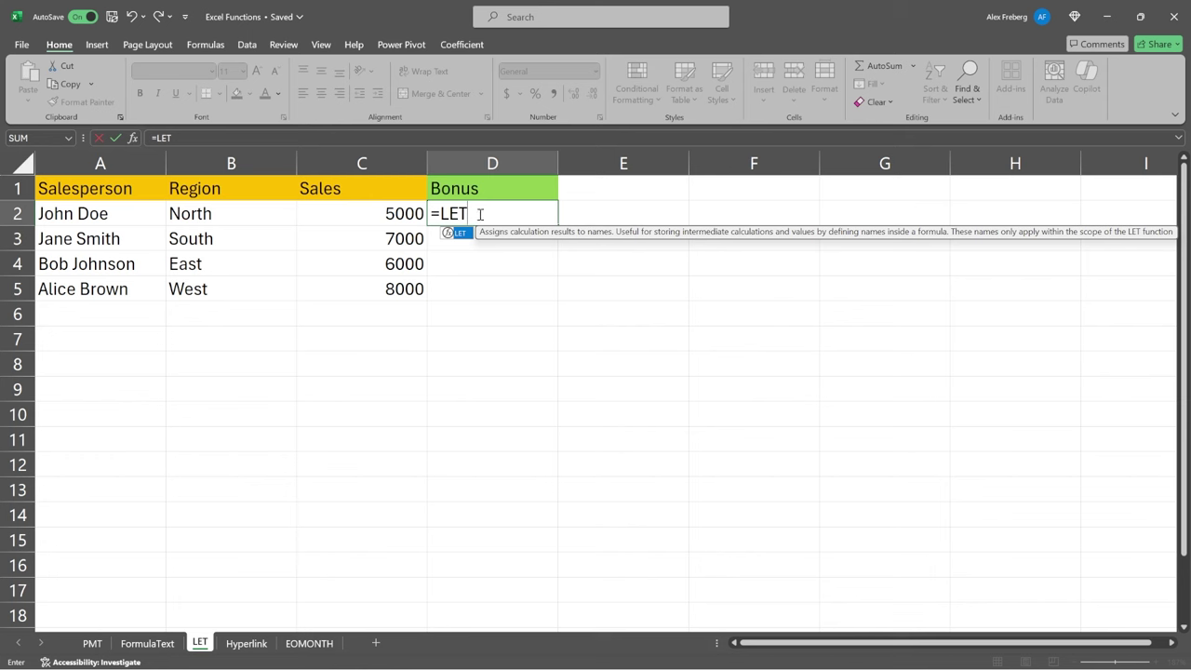
Step: Type =LET(sales, C2, in D2 and continue onto a new line
text(()
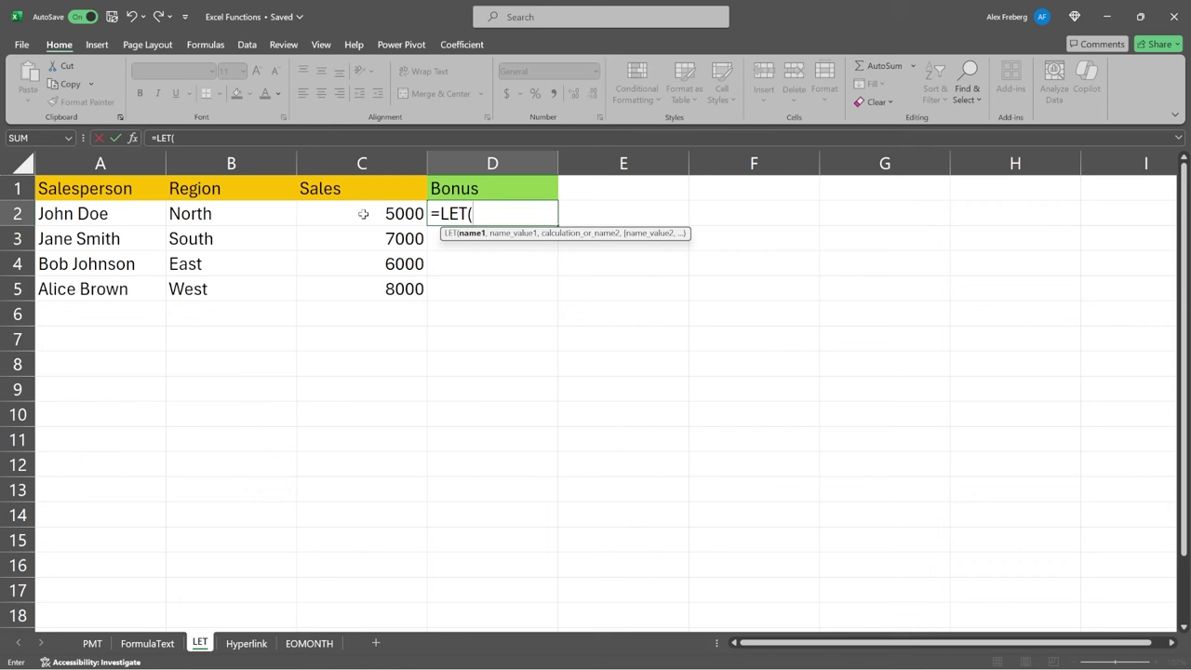
text(sales,)
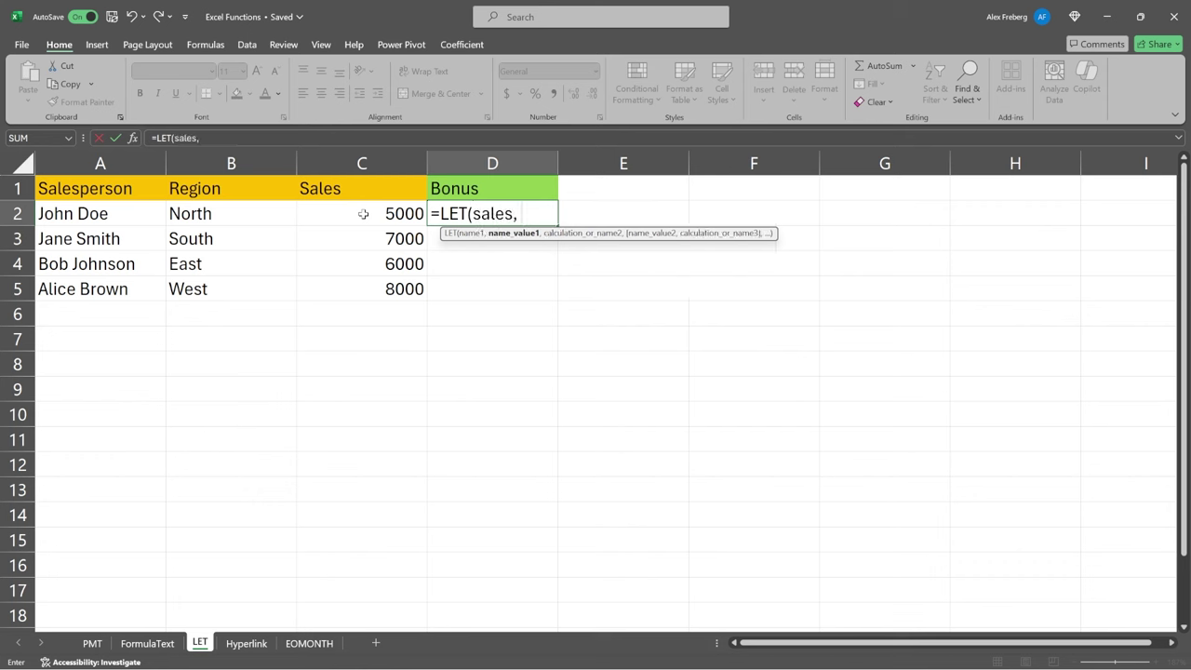
click(354, 214)
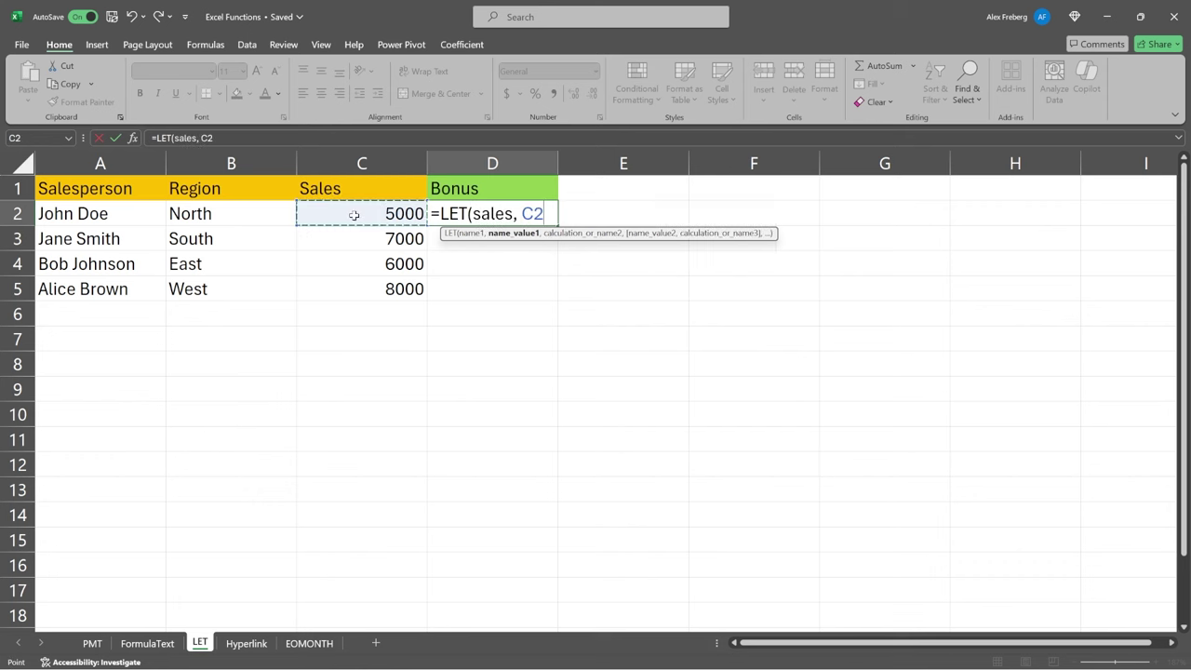
text(,)
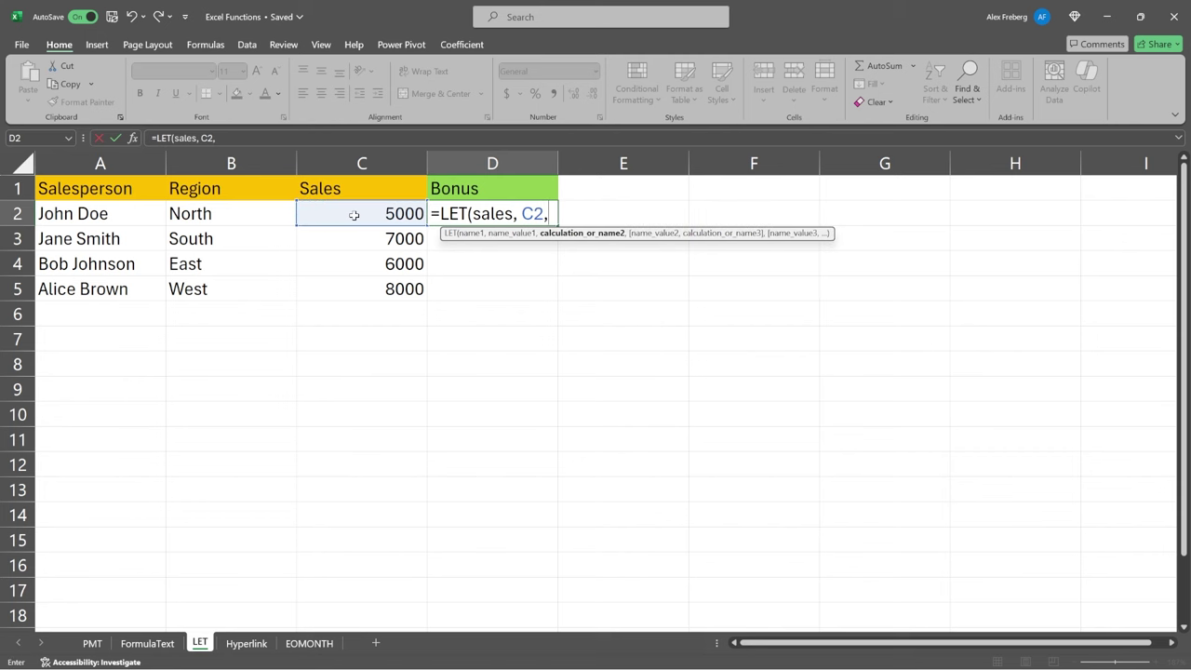
key(alt+Return)
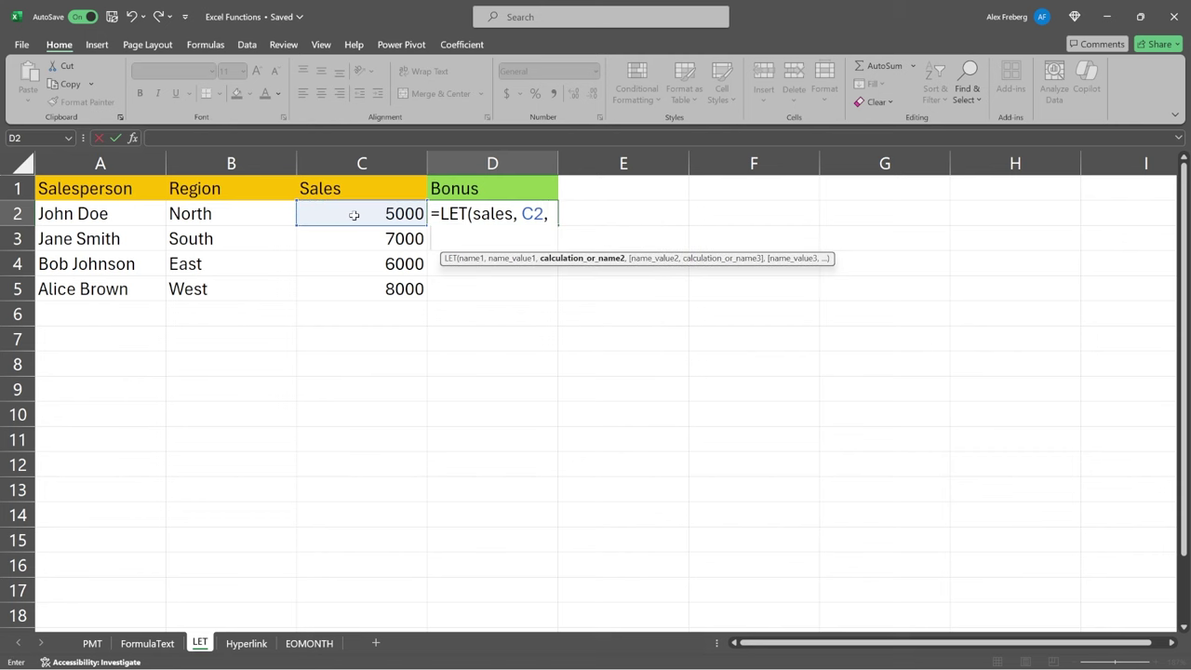
Step: Put sales, C2 and the closing parenthesis on separate lines in D2's LET formula
click(473, 213)
key(alt+Return)
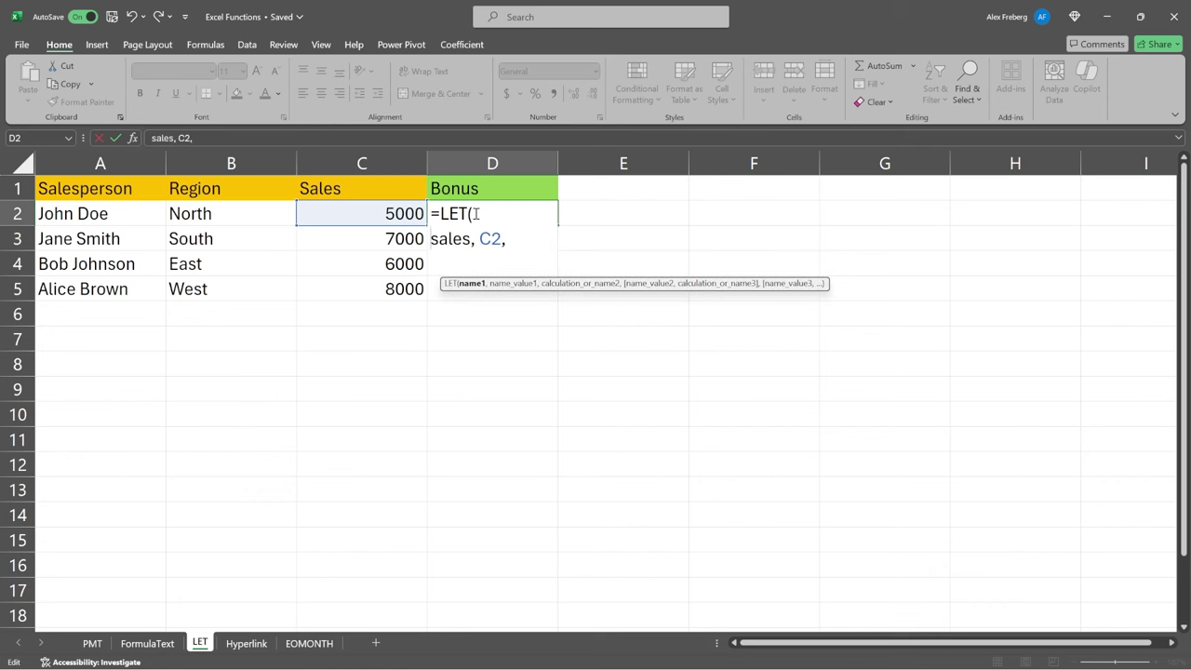
key(End)
key(alt+Return)
text())
click(432, 240)
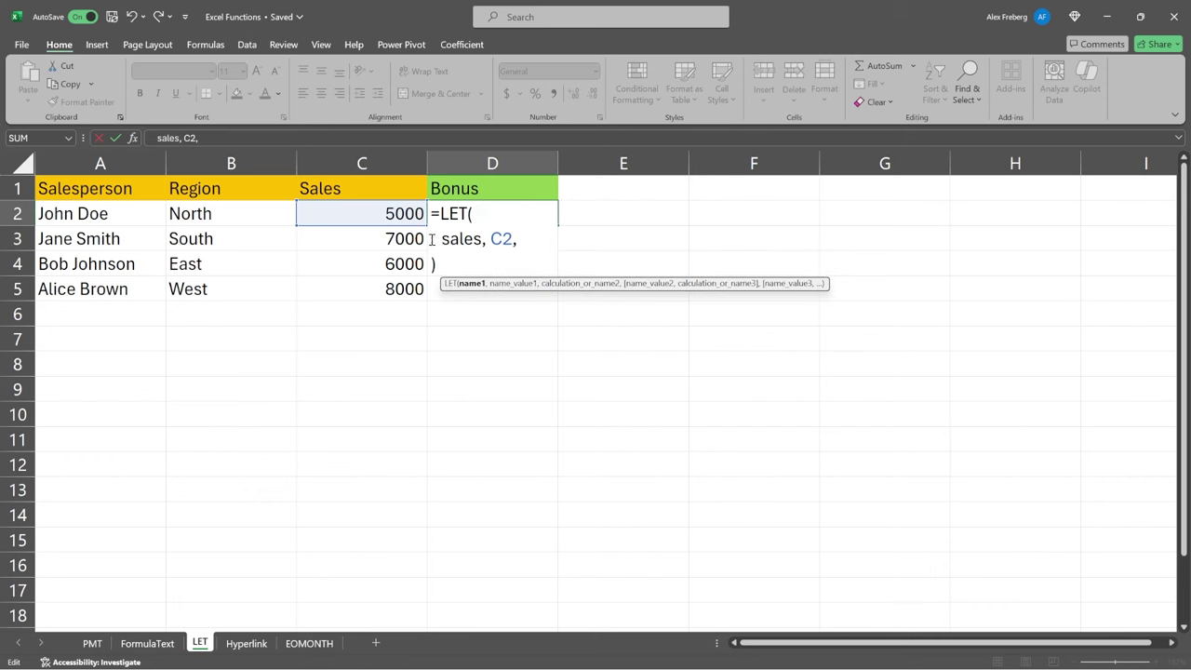
click(431, 261)
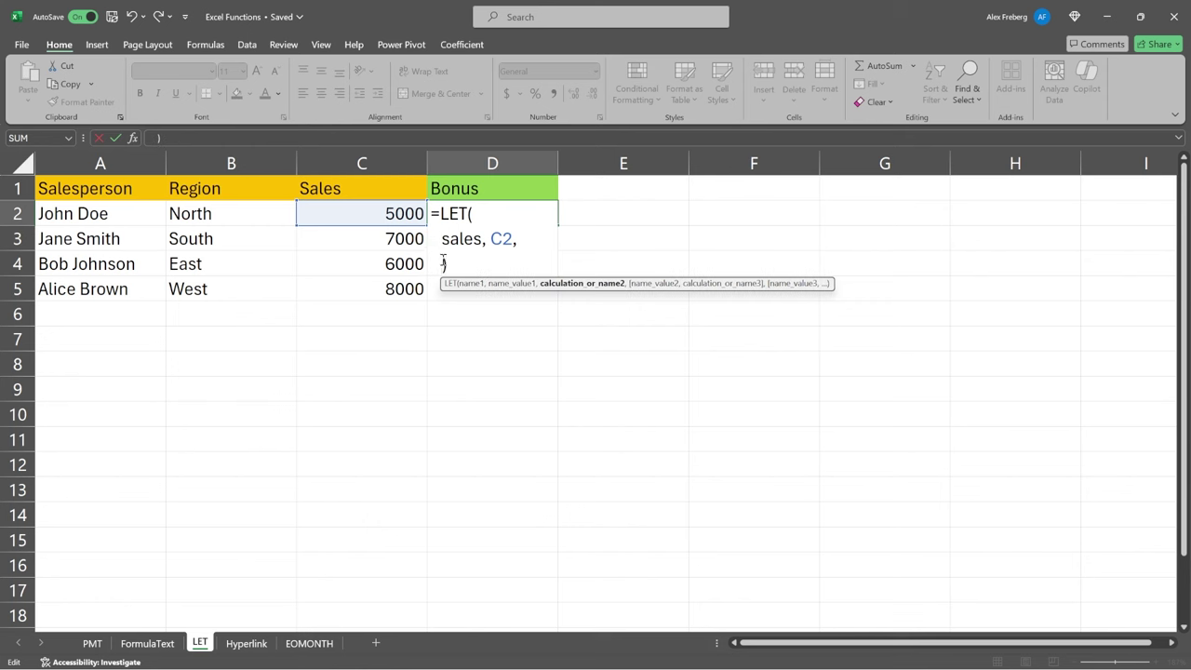
click(524, 240)
Step: Add bonus_rate, as a second name on a new indented line
key(alt+Return)
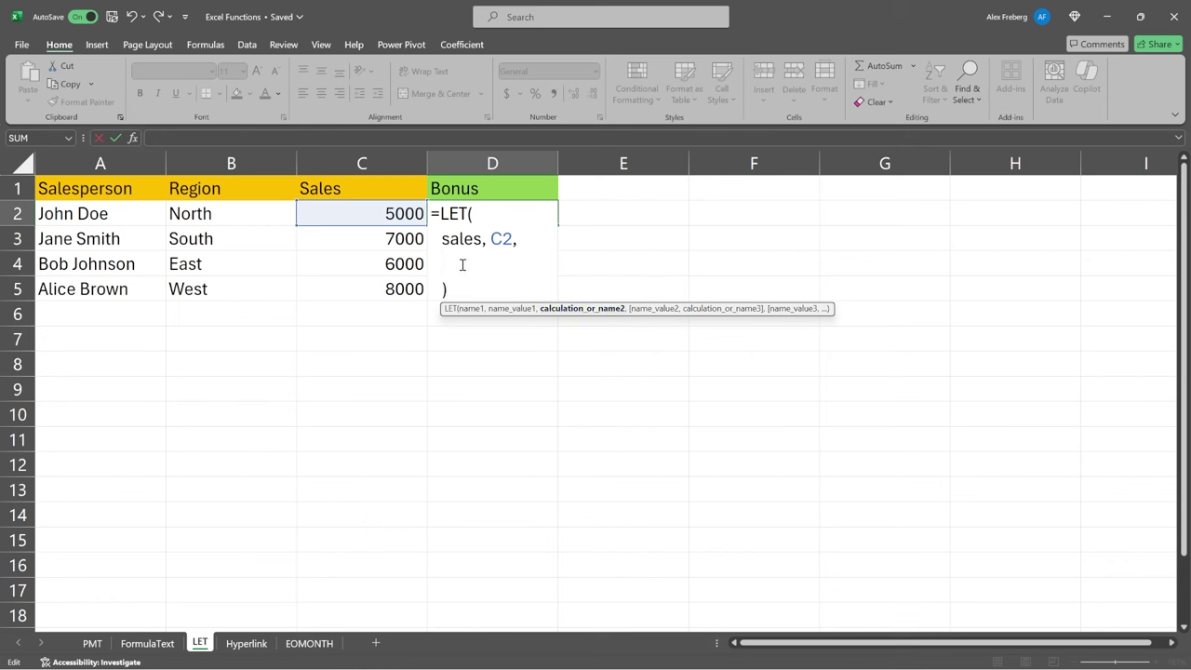
text(bonus_rate)
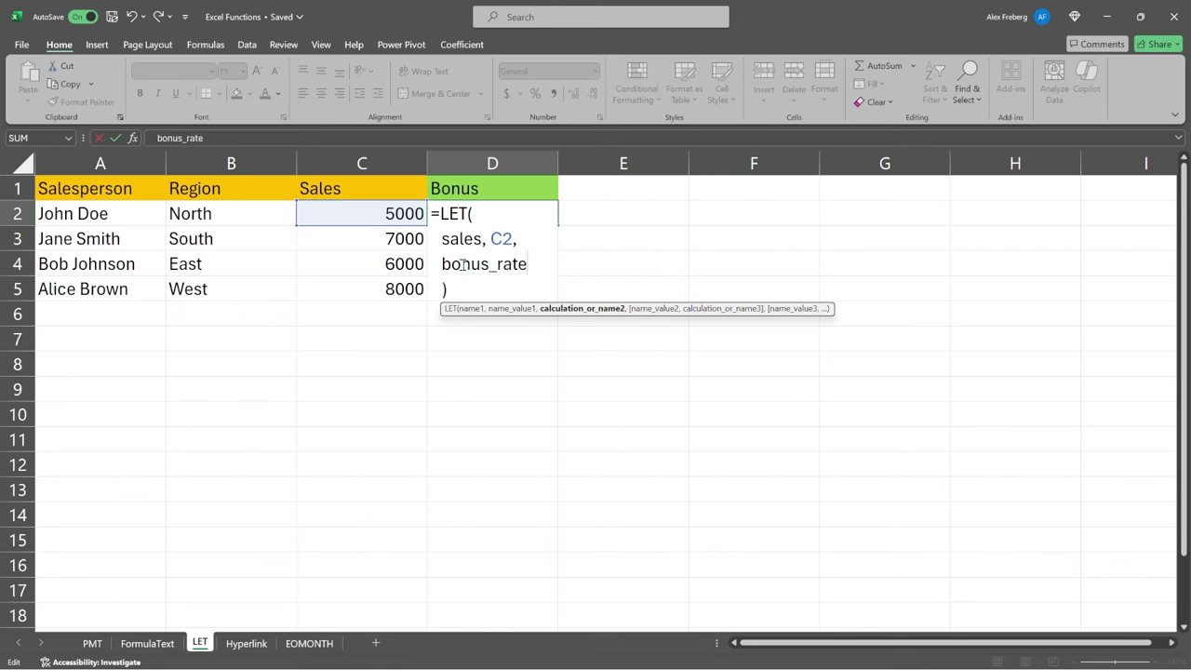
text(,)
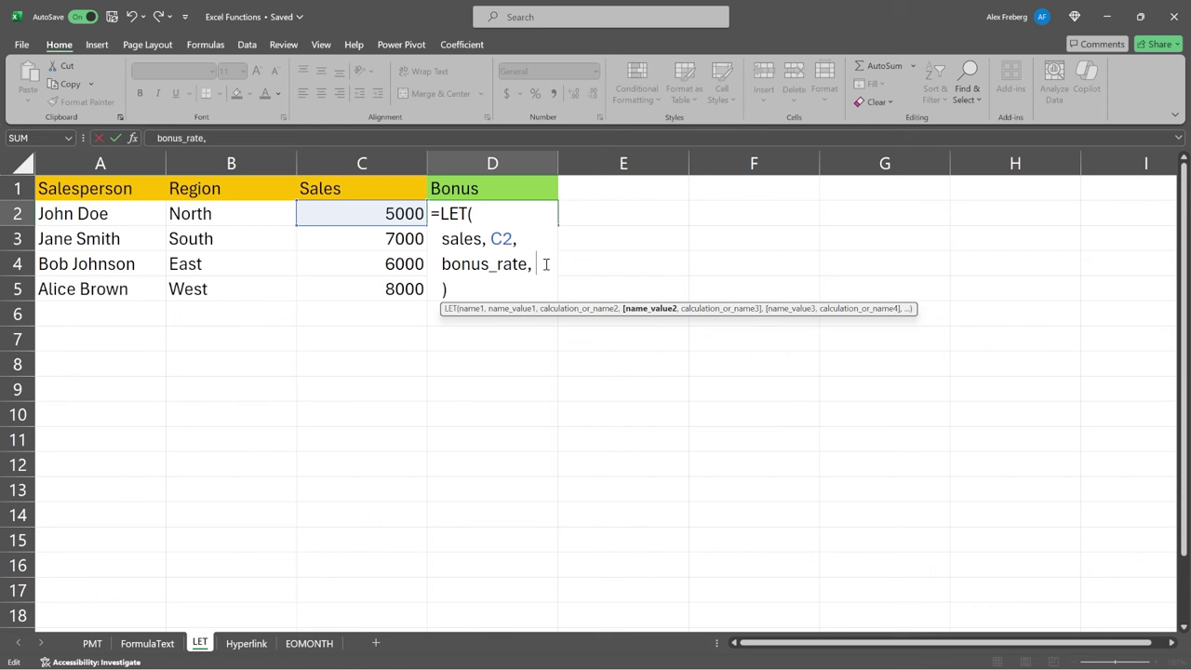
Step: Start bonus_rate's value with IF(sales in the LET formula
text(IF(SAL)
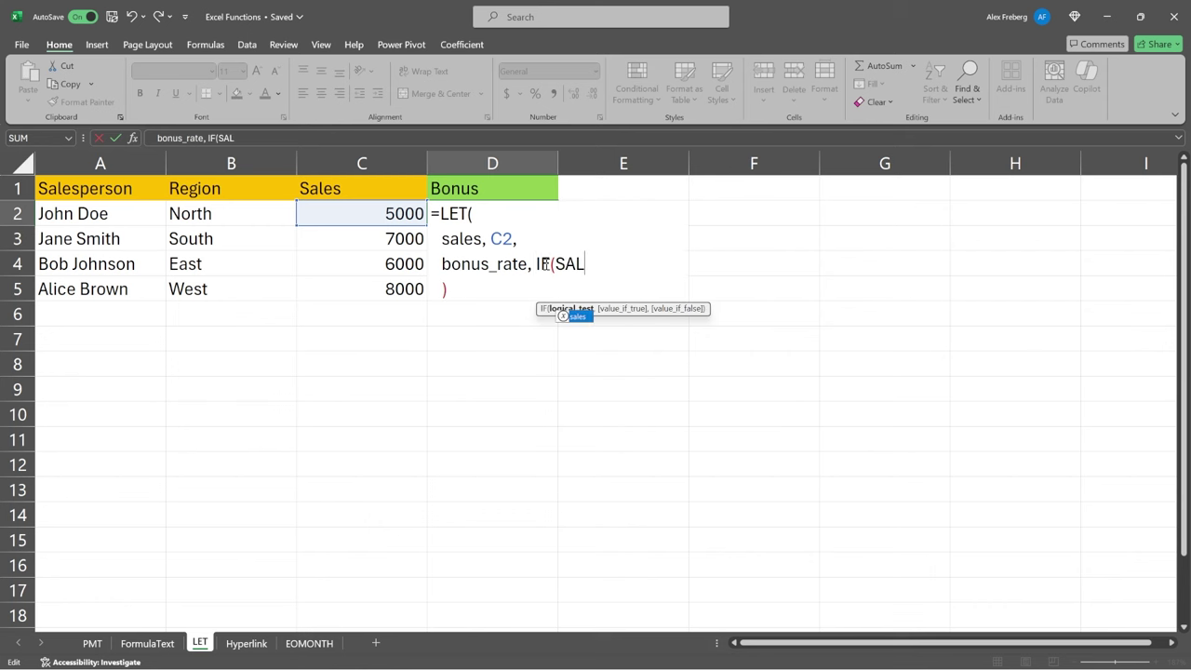
key(BackSpace)
key(BackSpace)
key(BackSpace)
text(sales)
double_click(457, 241)
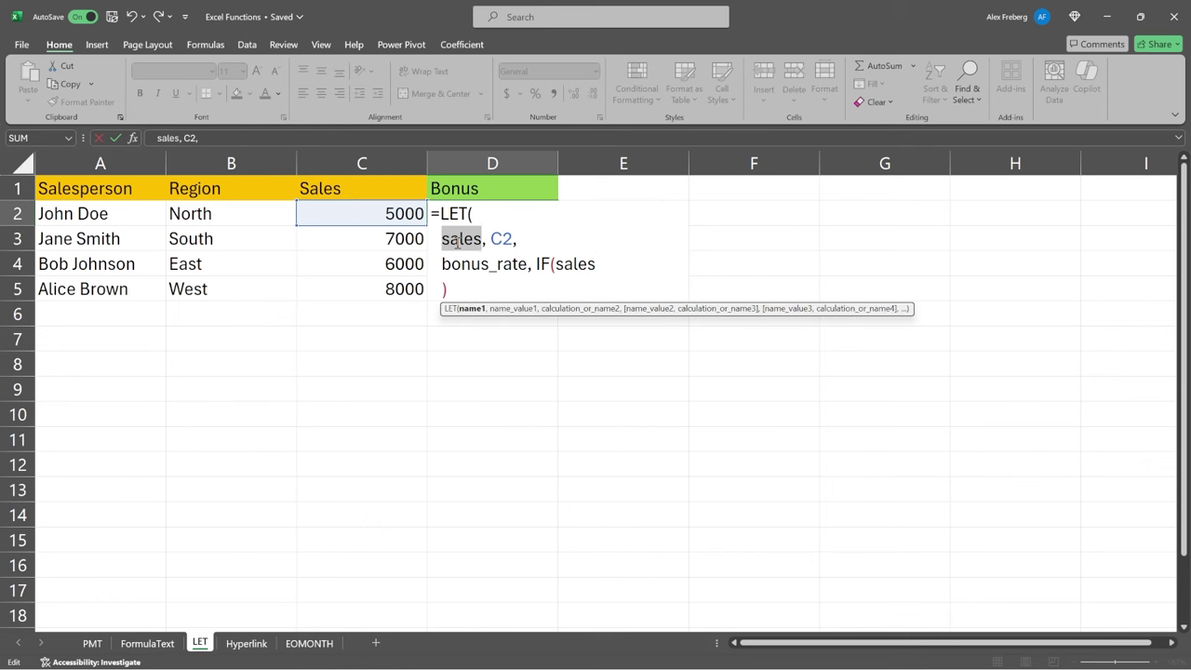
click(574, 276)
key(Down)
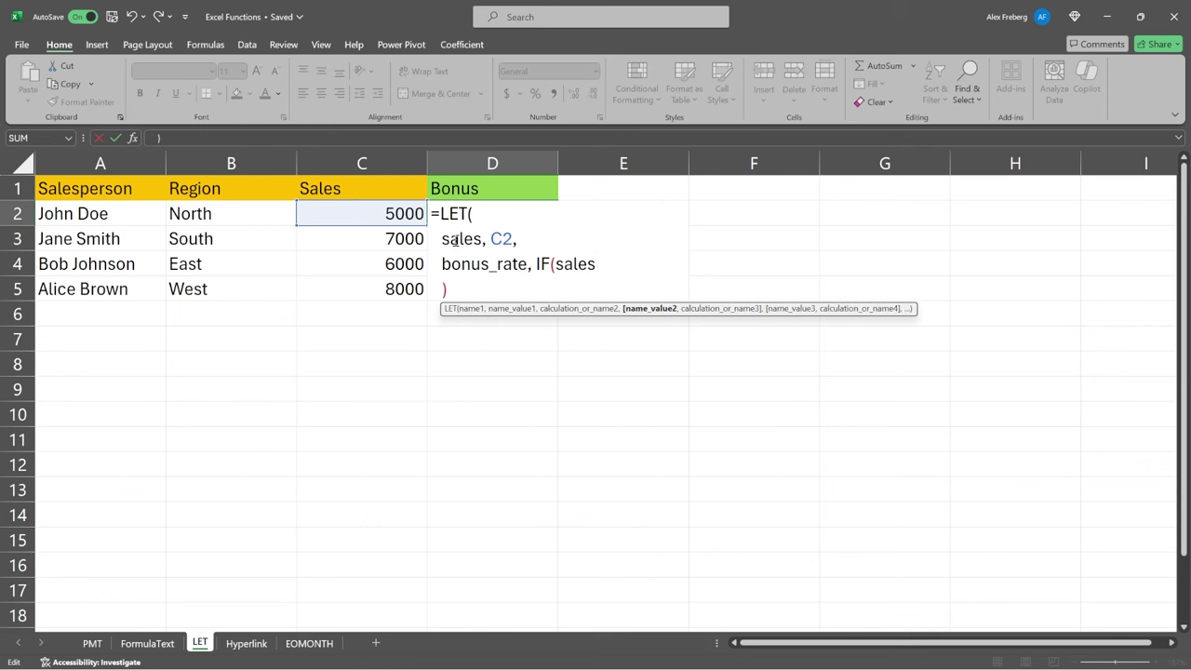
Step: Rename the first LET variable from sales to current_sales
double_click(455, 239)
mouse_move(451, 239)
mouse_down()
mouse_move(535, 264)
mouse_move(468, 243)
mouse_up()
click(468, 243)
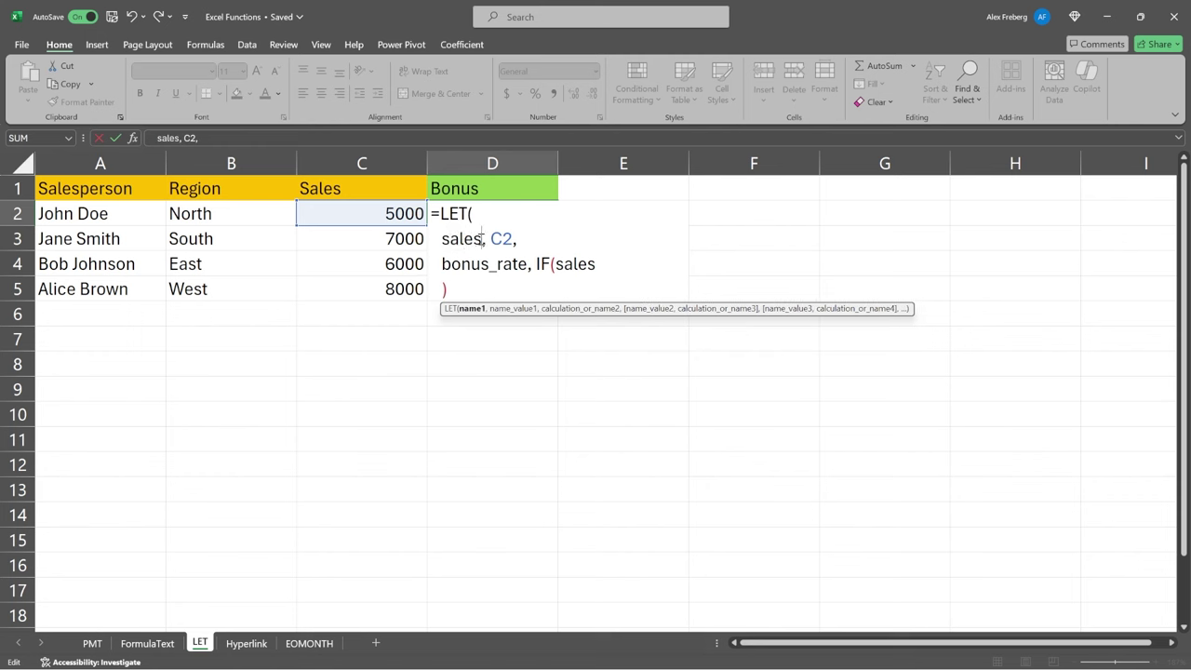
key(BackSpace)
key(BackSpace)
key(BackSpace)
key(BackSpace)
key(BackSpace)
text(current_)
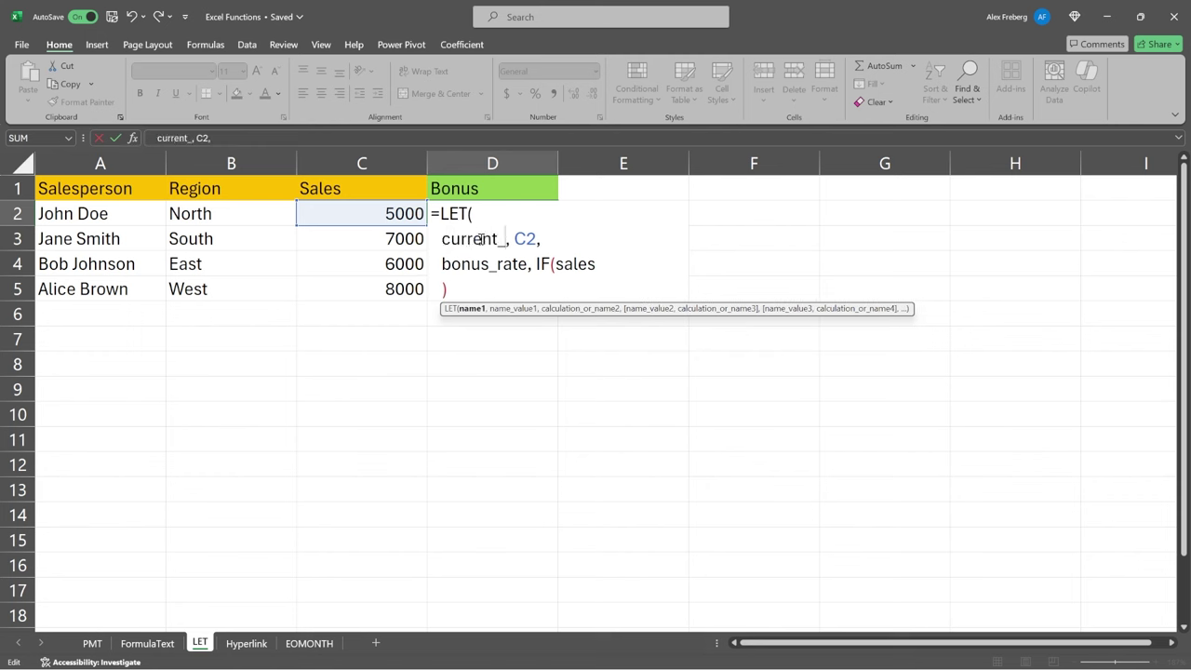
text(sales)
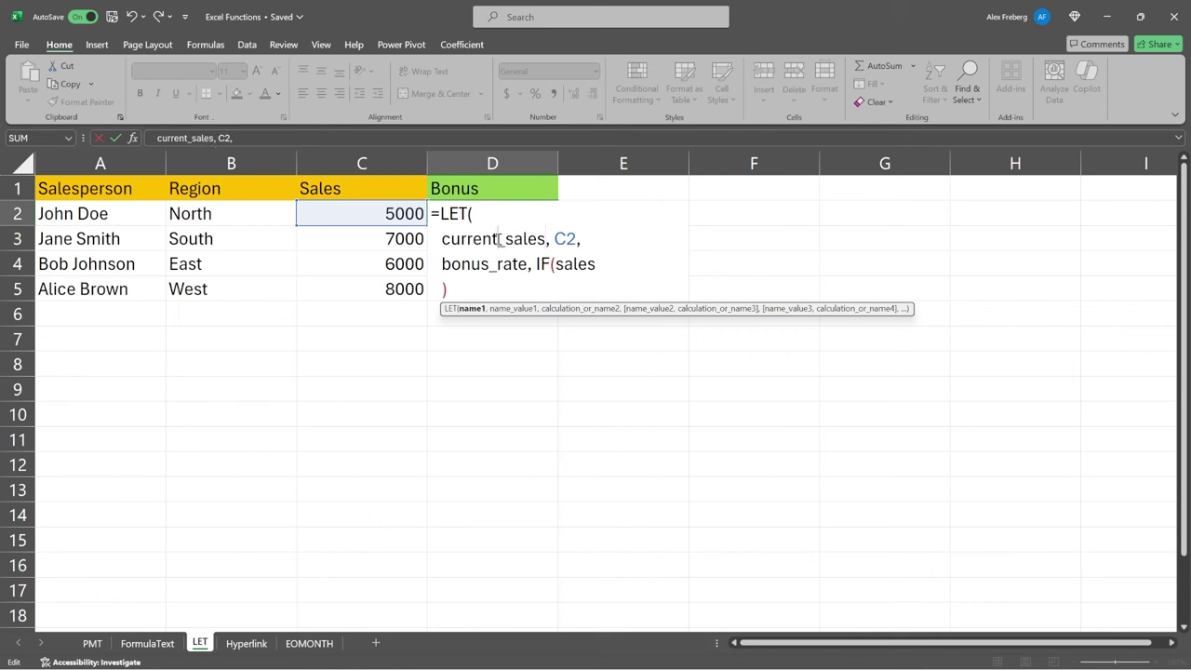
Step: Replace sales in the IF test with current_sales
double_click(500, 240)
key(ctrl+c)
click(568, 265)
double_click(569, 264)
key(ctrl+v)
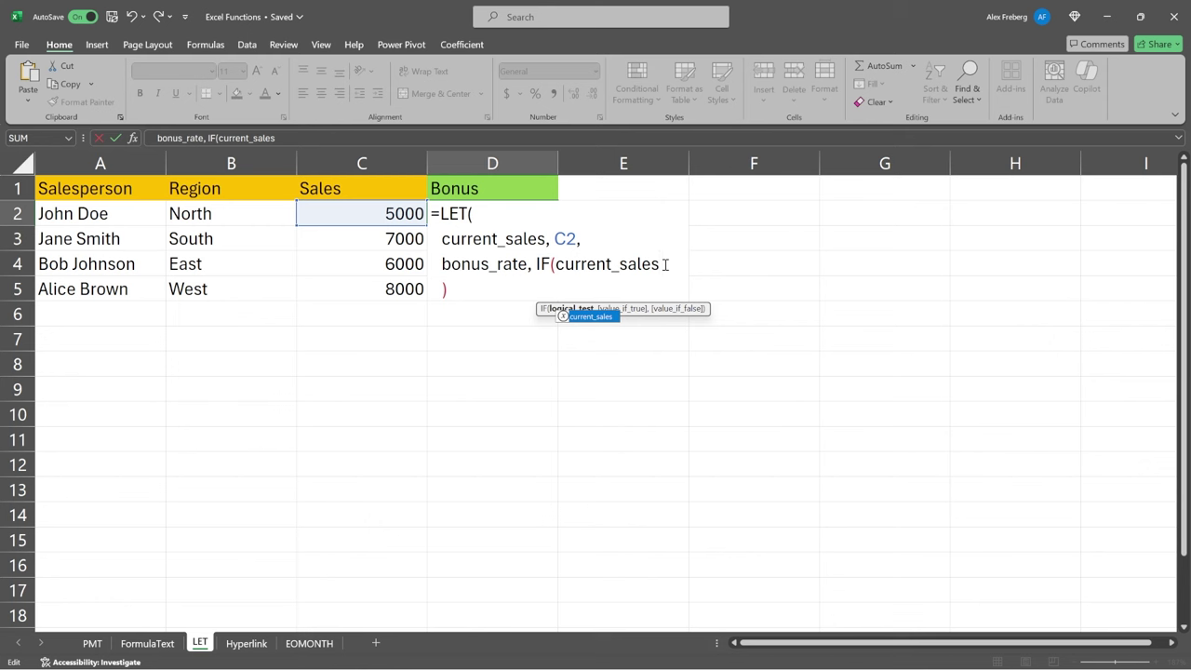
Step: Complete bonus_rate in D2 as IF(current_sales < 6000, 0.1, IF(current_sales <=7500, 0.15, 0.2))
text(< 6000,)
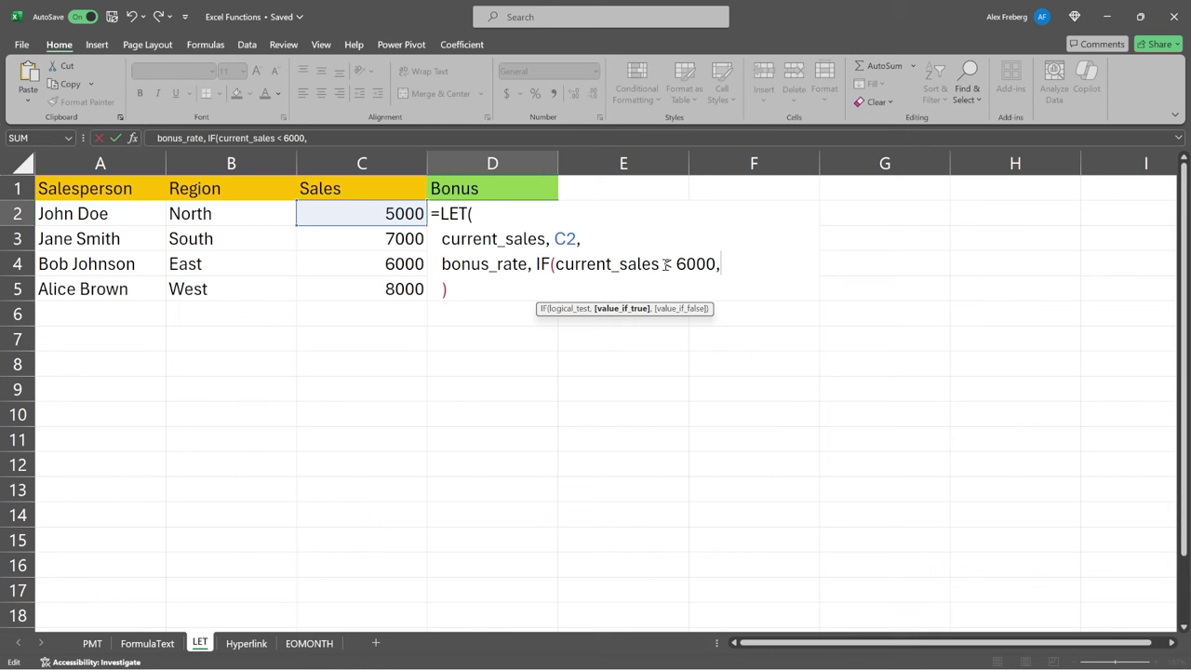
text( 0.1,)
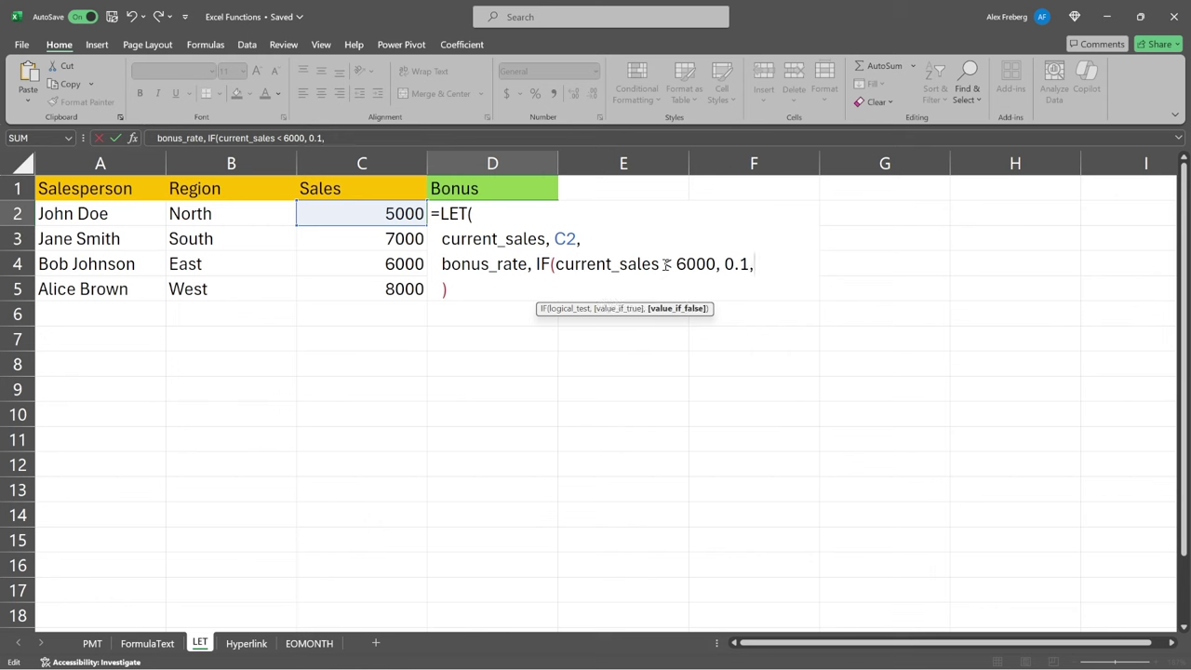
text( IF)
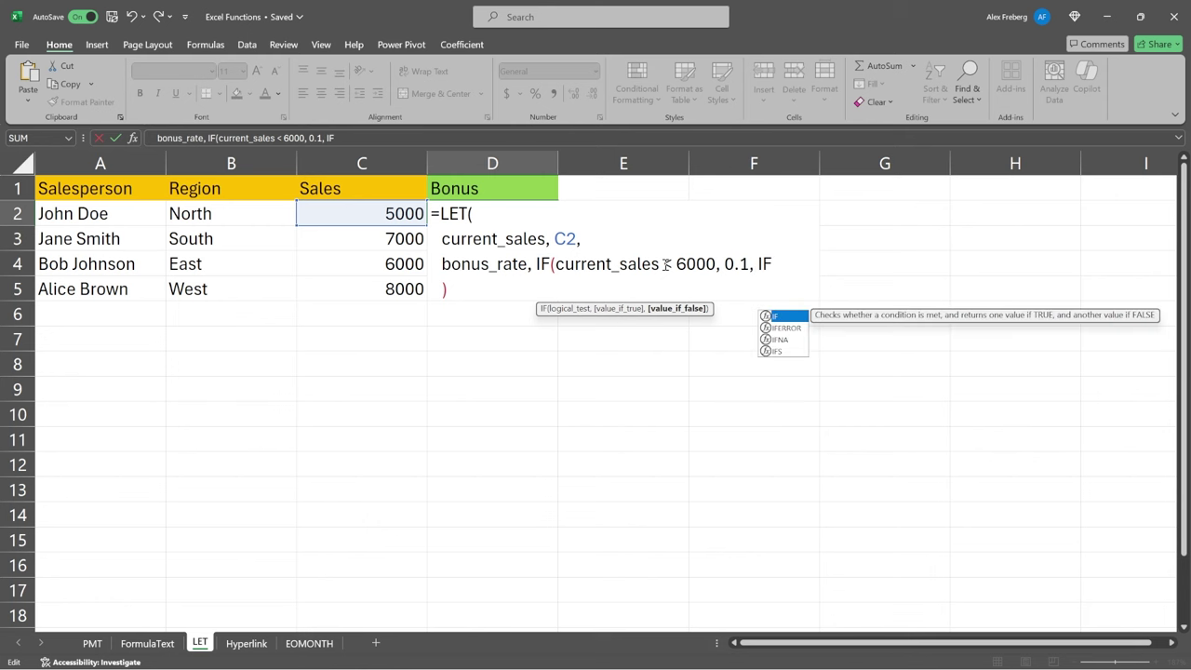
text(()
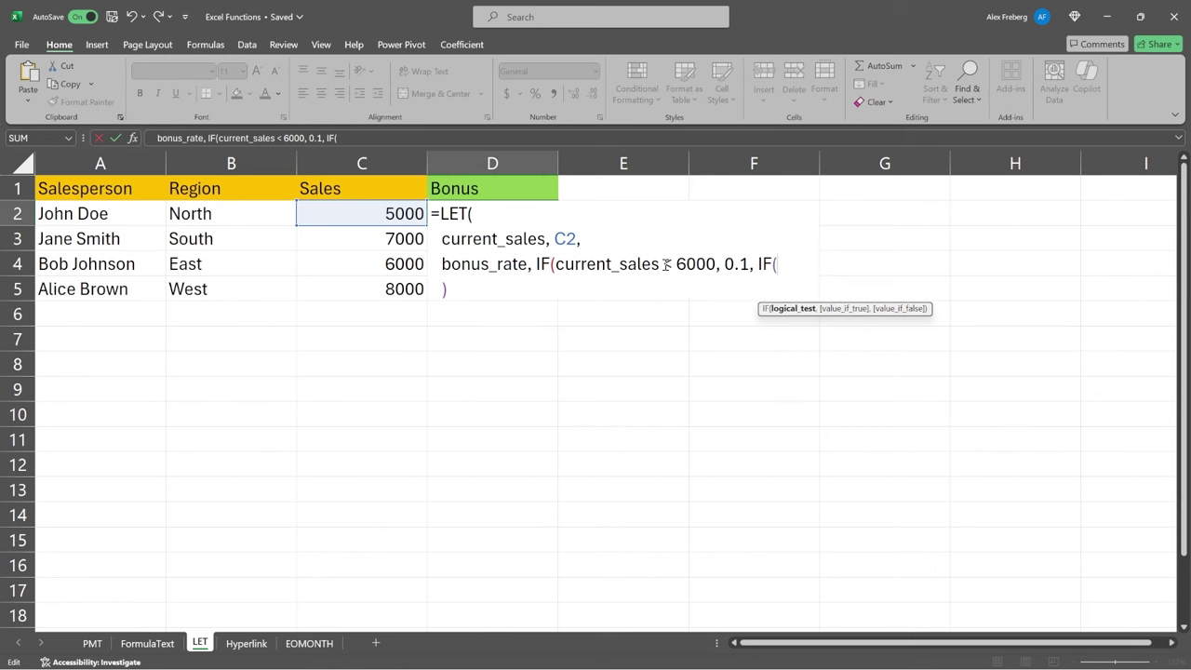
text(current_)
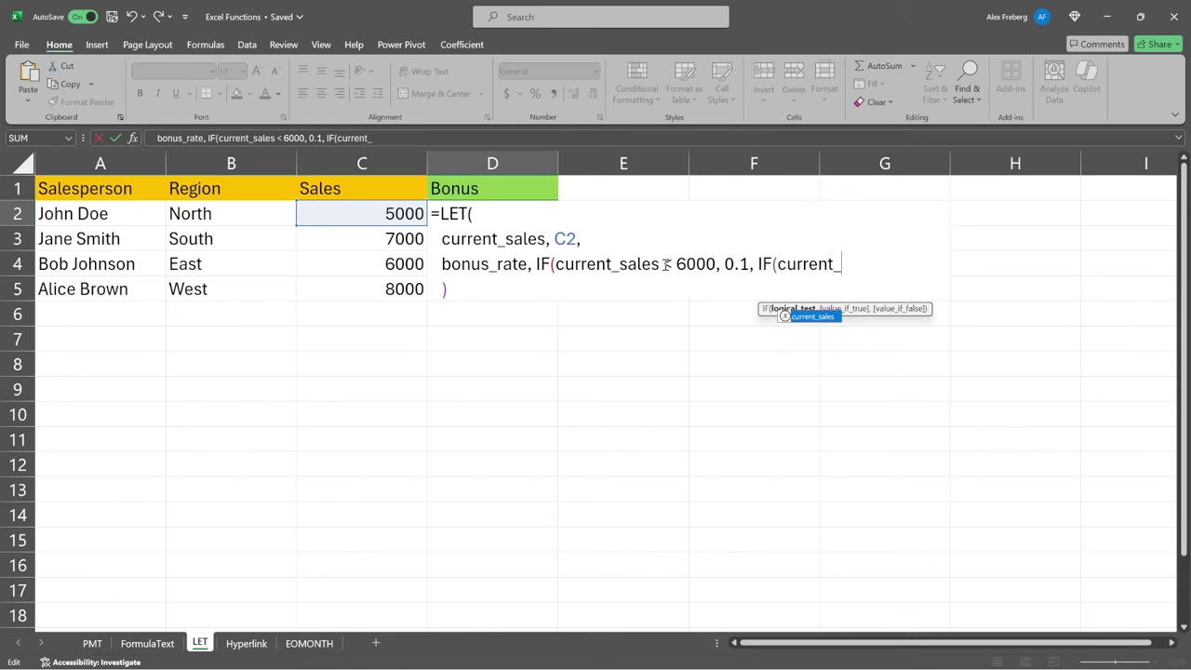
text(sales <=)
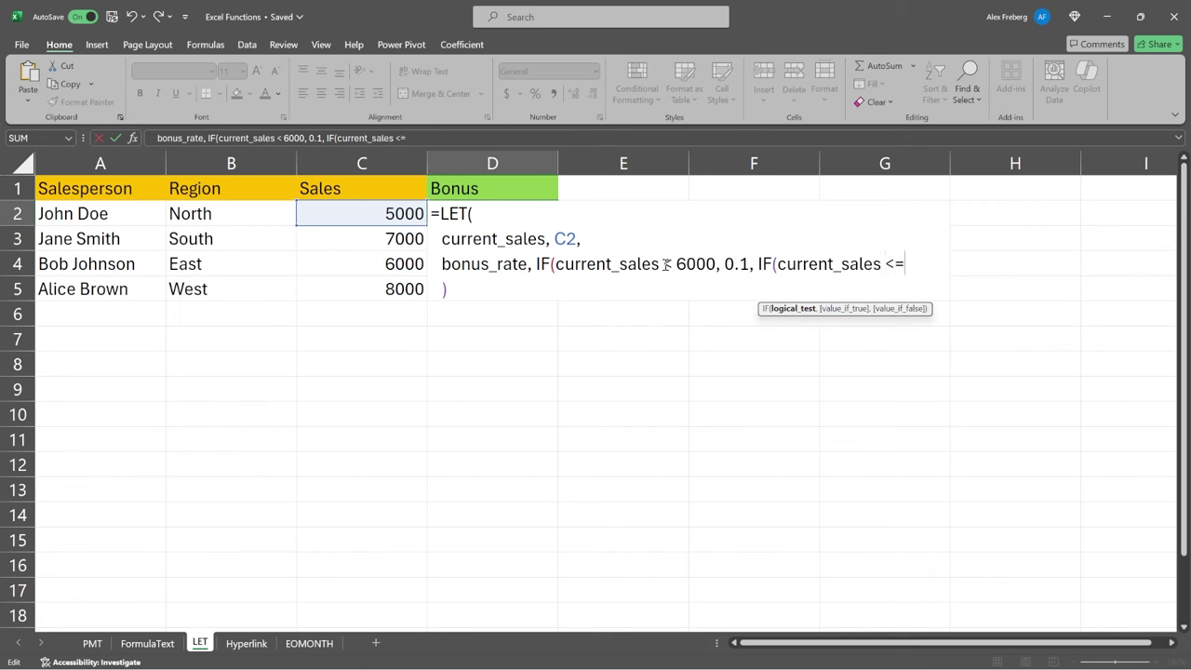
text(7500)
text(, ")
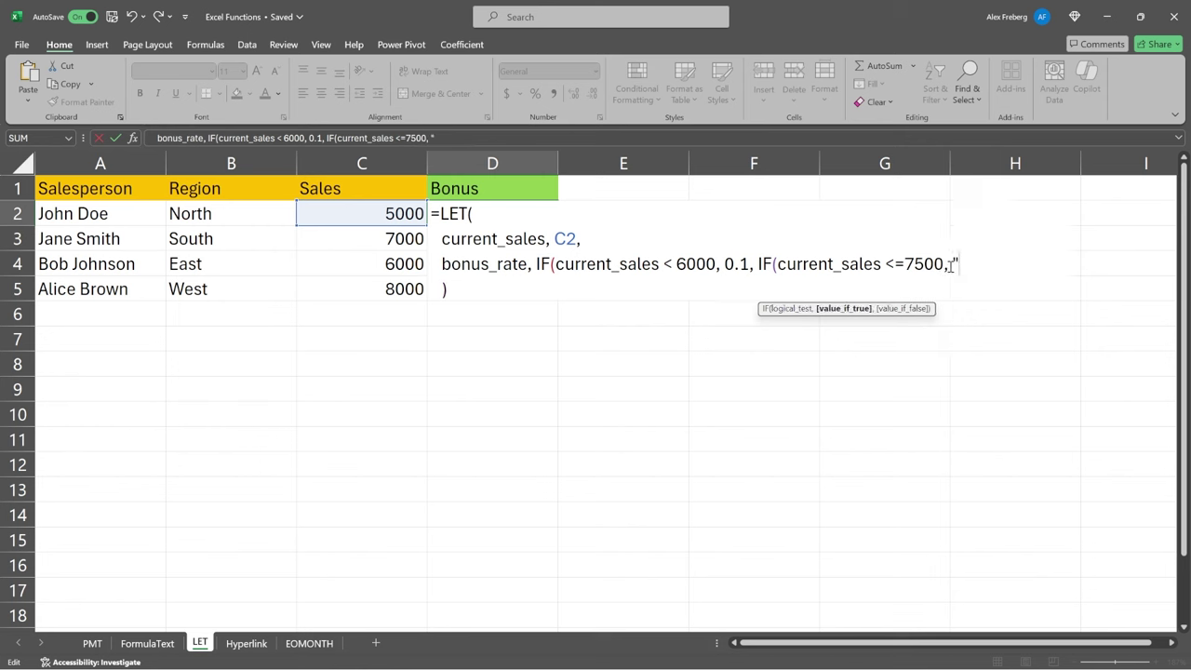
key(BackSpace)
text(0.15,)
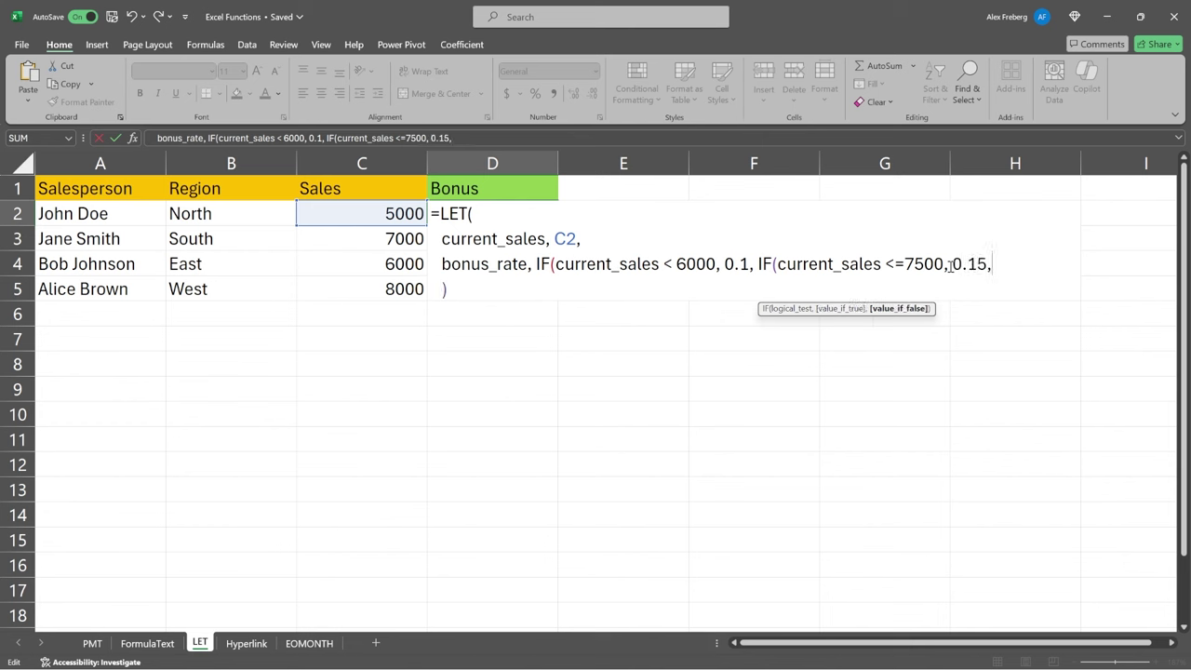
text(.2))
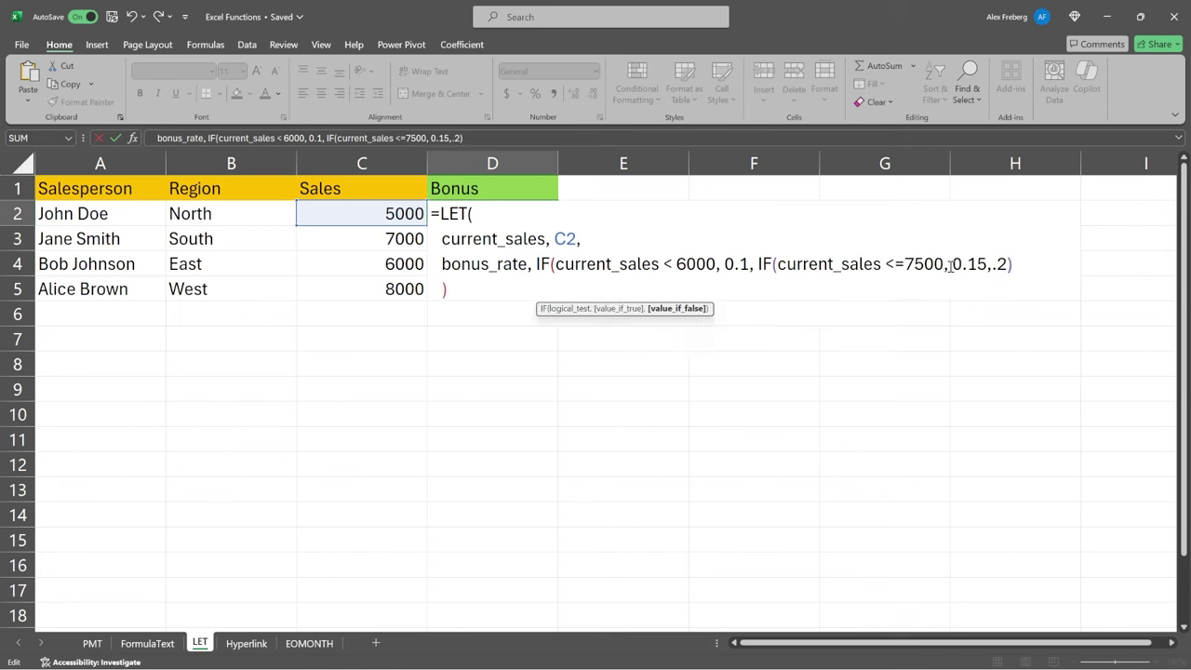
click(991, 264)
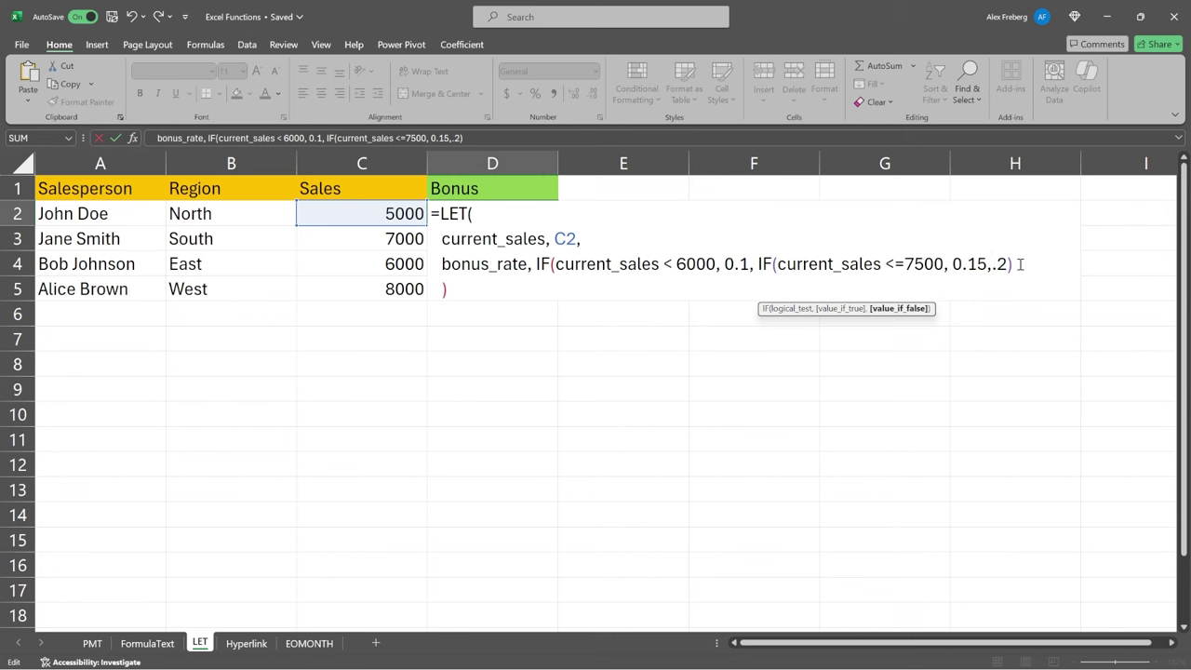
text(0.2)
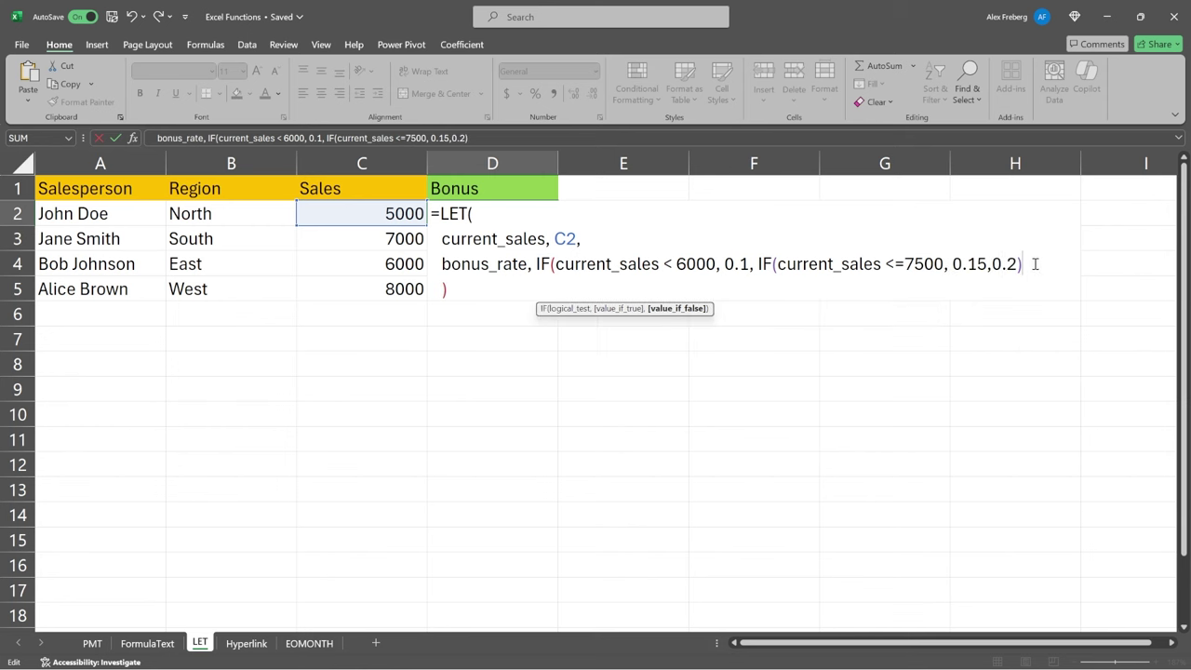
text()))
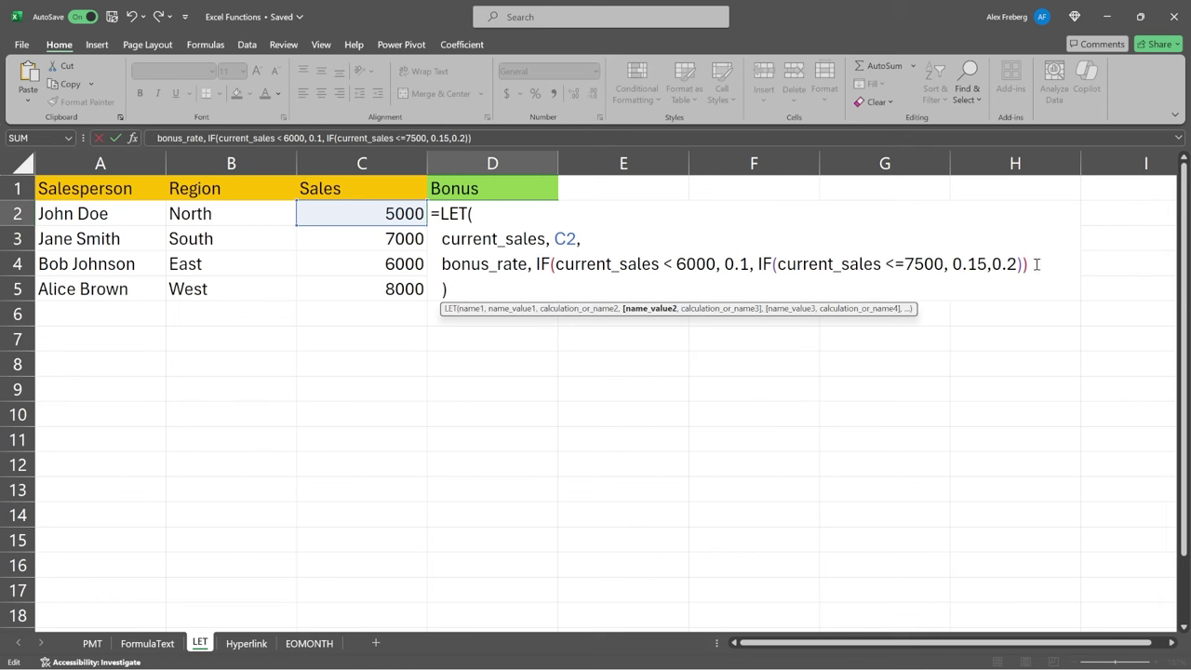
text(,)
Step: Add a new line in D2's LET formula and start a variable named bonus
key(alt+Return)
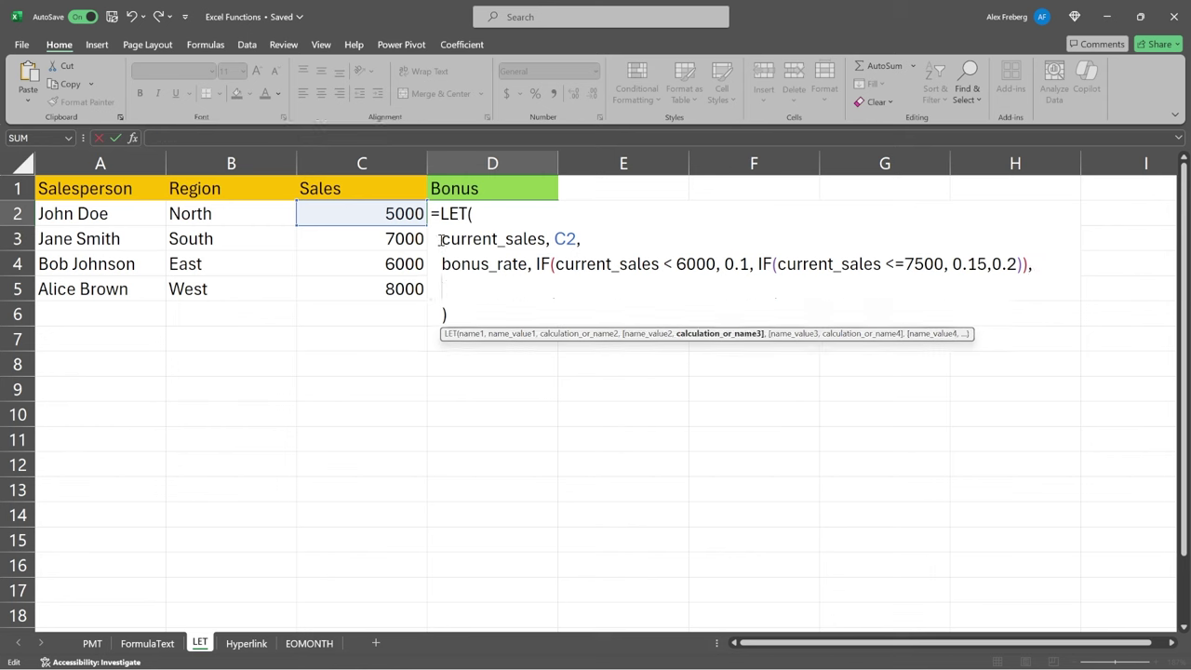
drag(481, 214, 481, 288)
double_click(486, 240)
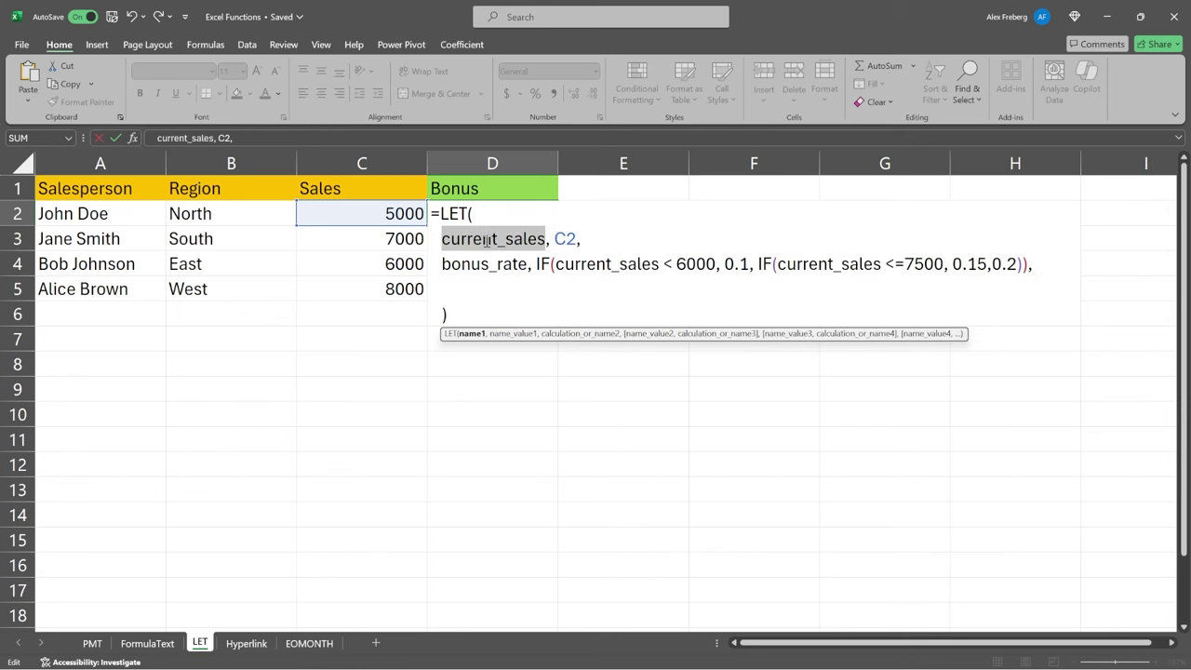
double_click(596, 265)
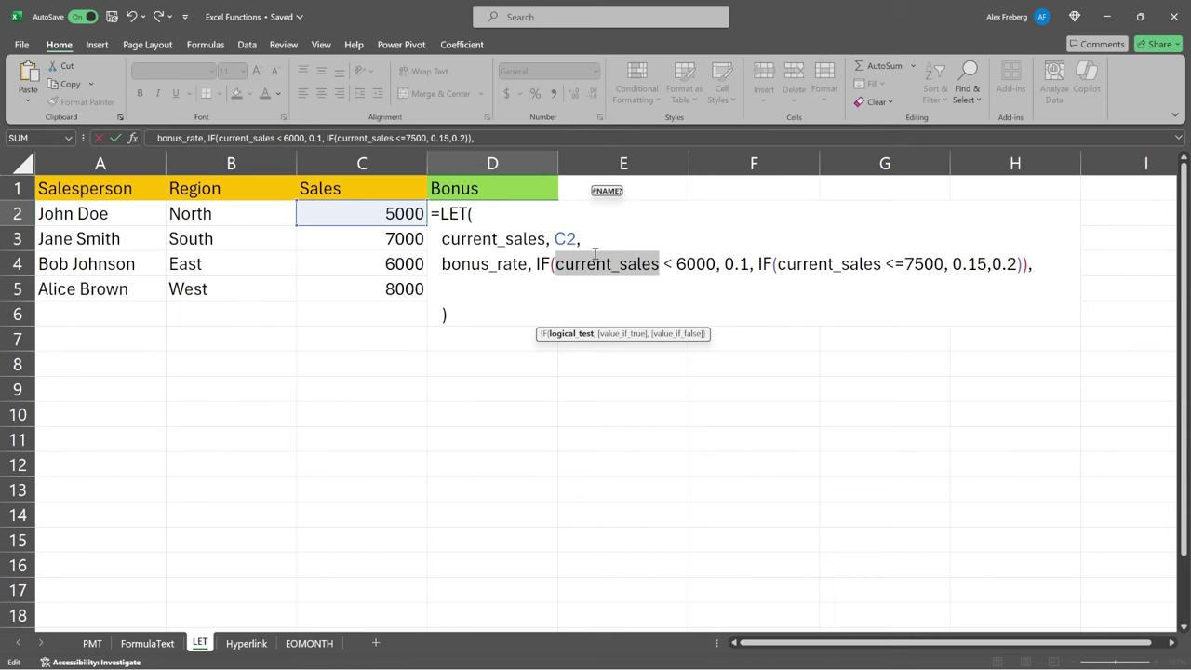
click(505, 291)
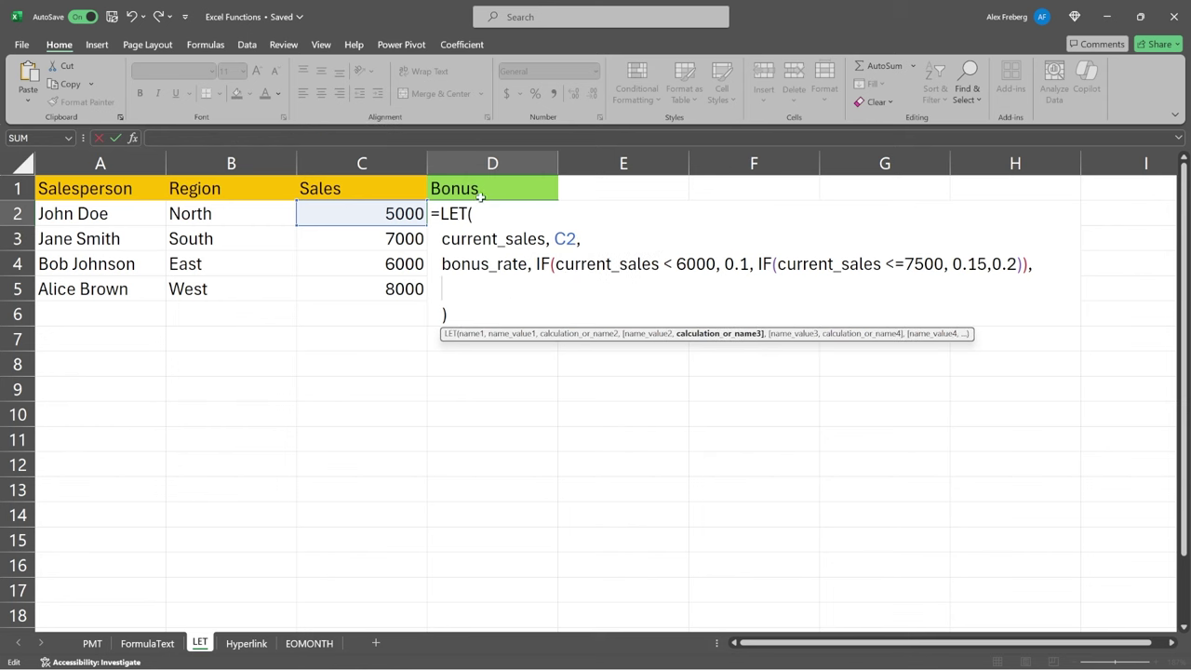
text(bonus,)
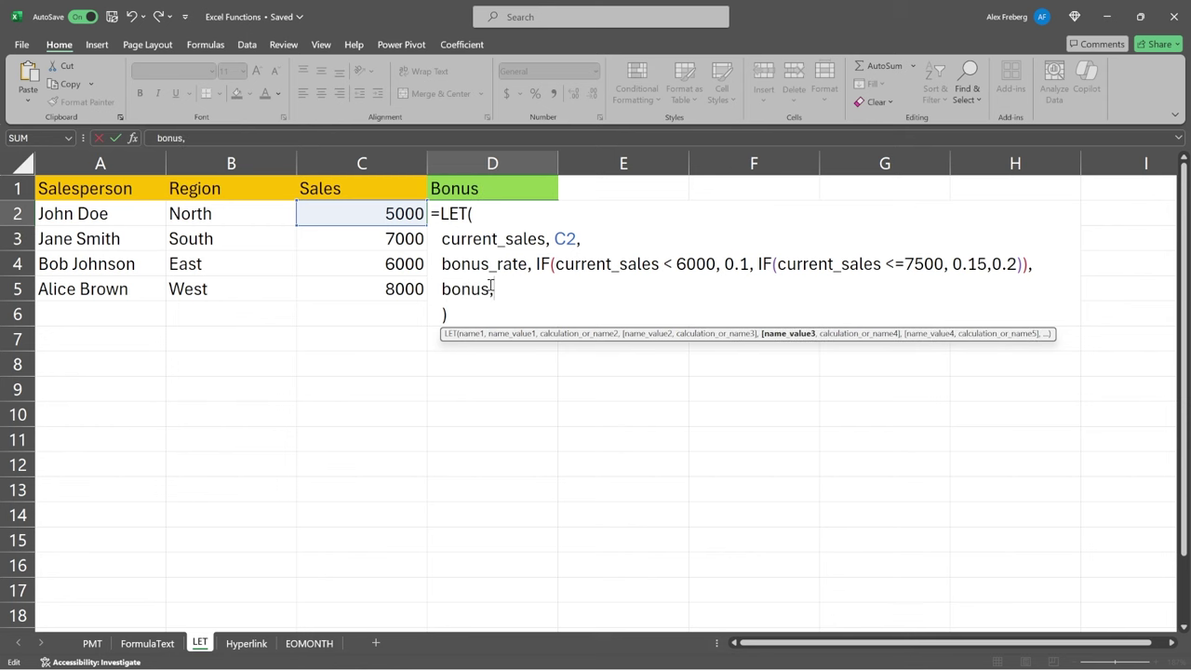
Step: Define bonus as current_sales * bonus_rate in the LET formula
double_click(481, 240)
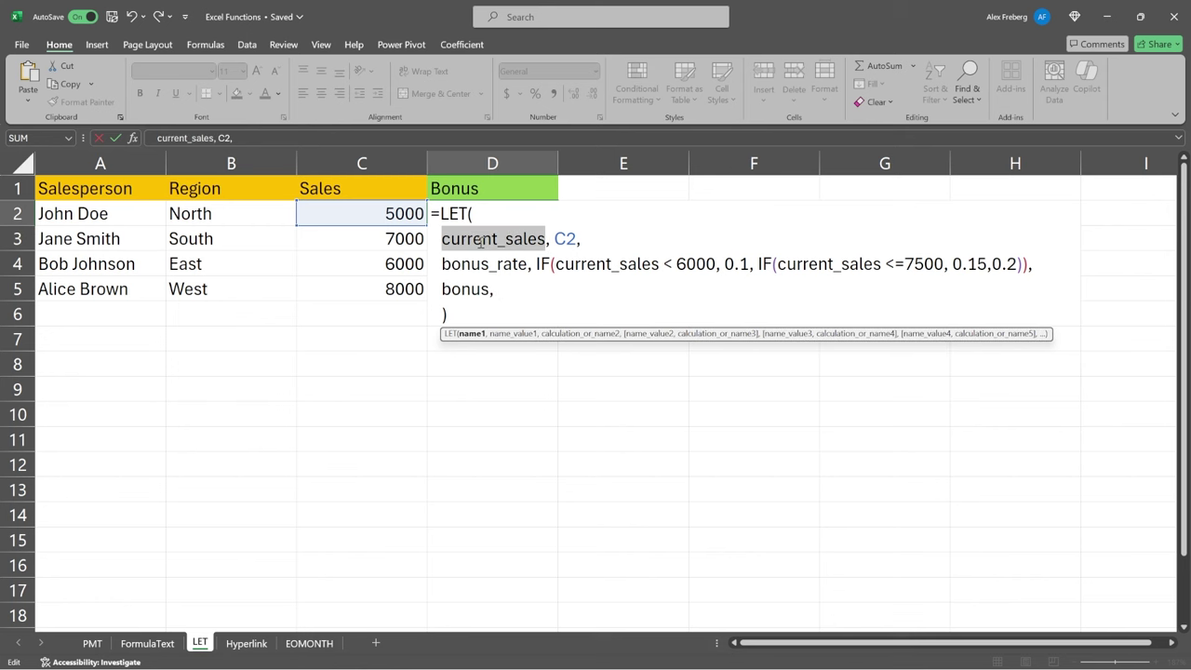
key(ctrl+c)
click(507, 289)
key(ctrl+v)
text(*)
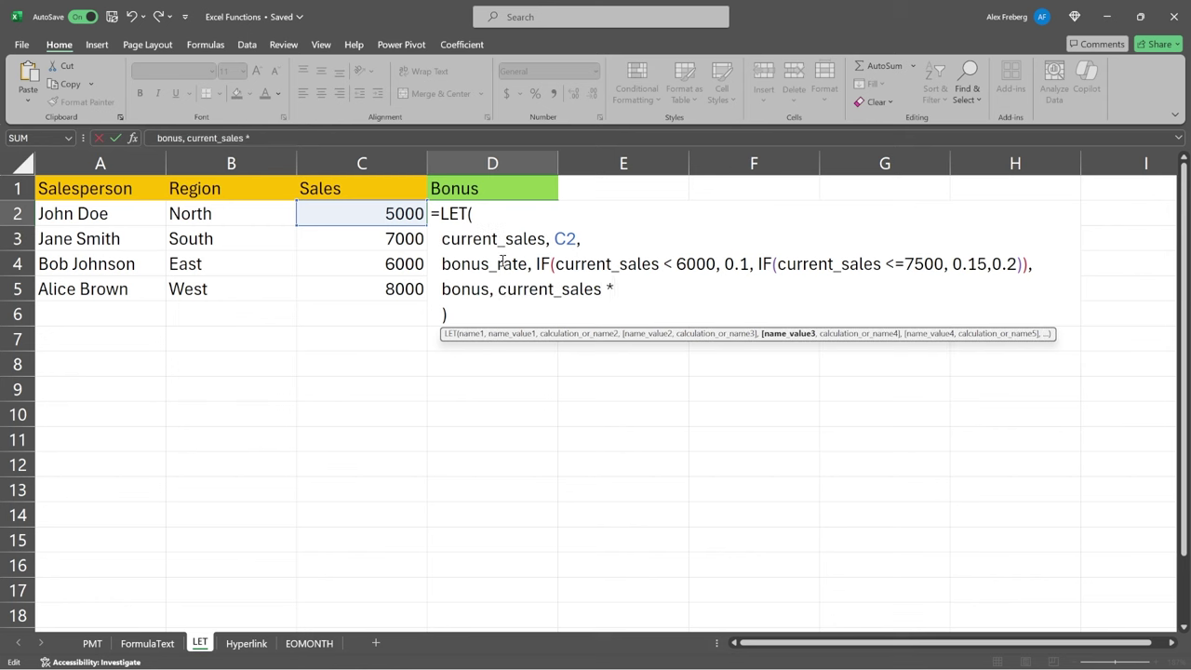
double_click(501, 263)
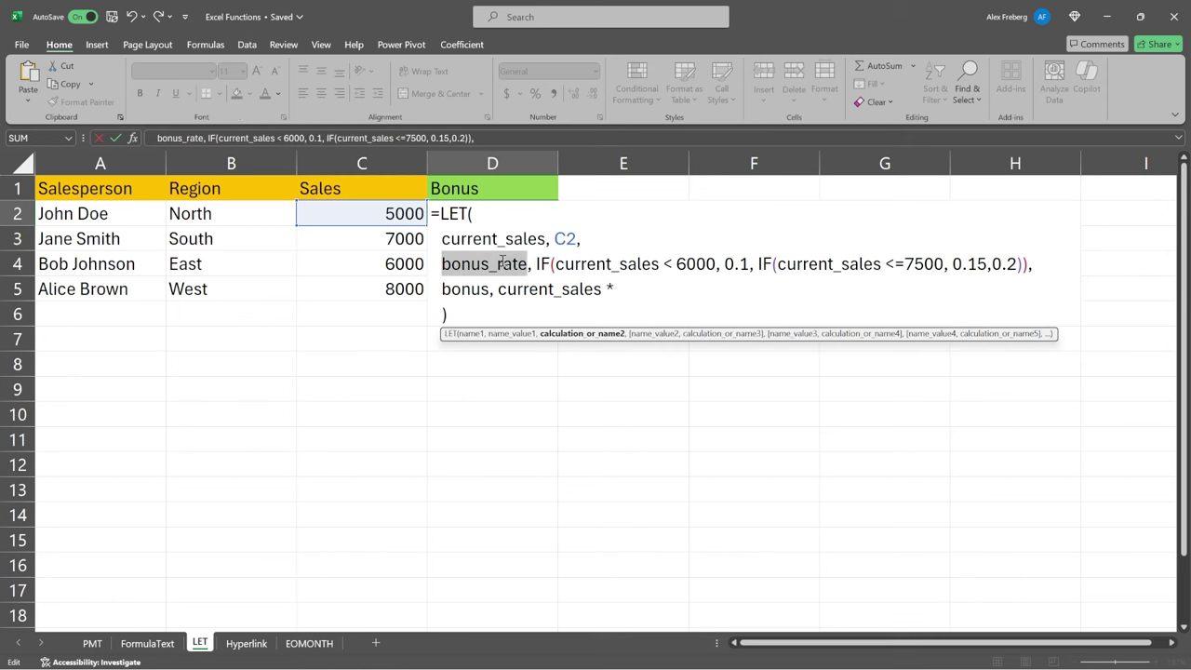
click(637, 292)
key(ctrl+v)
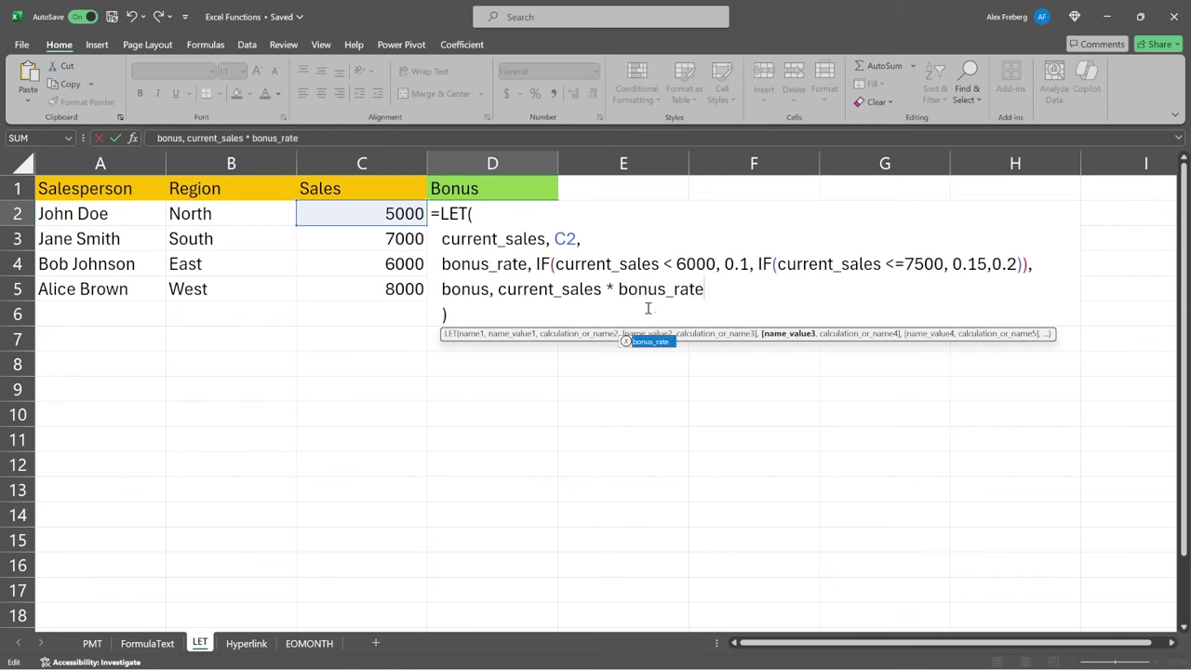
text(,)
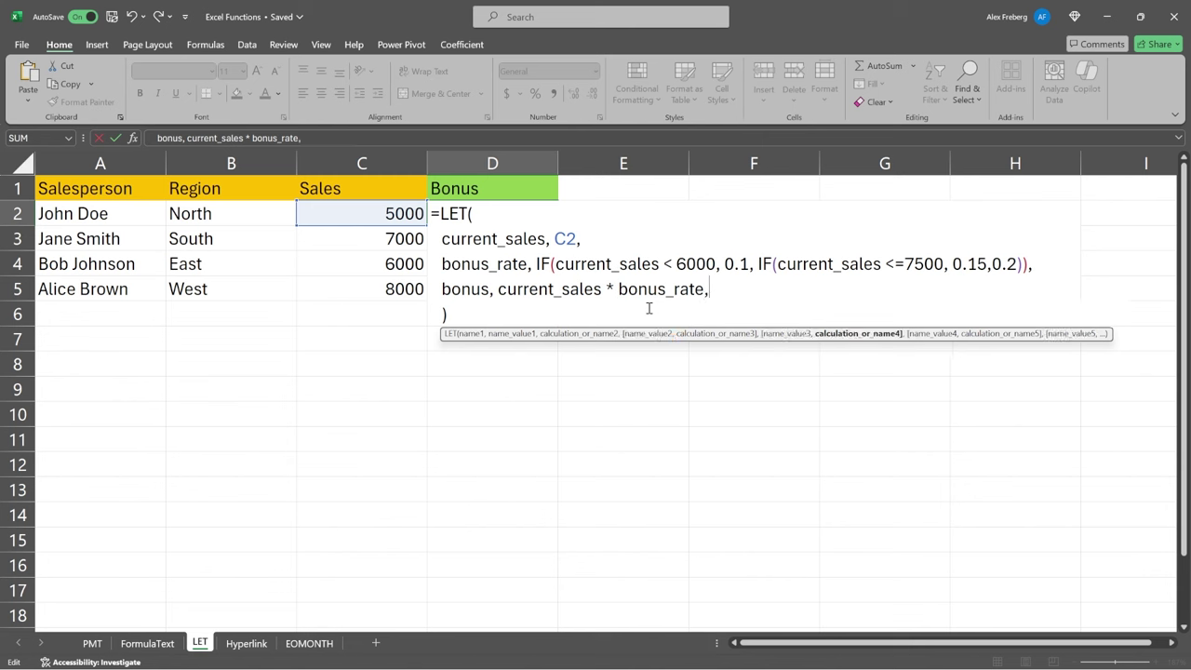
Step: Add bonus on a final line as the LET formula's returned result
key(alt+Return)
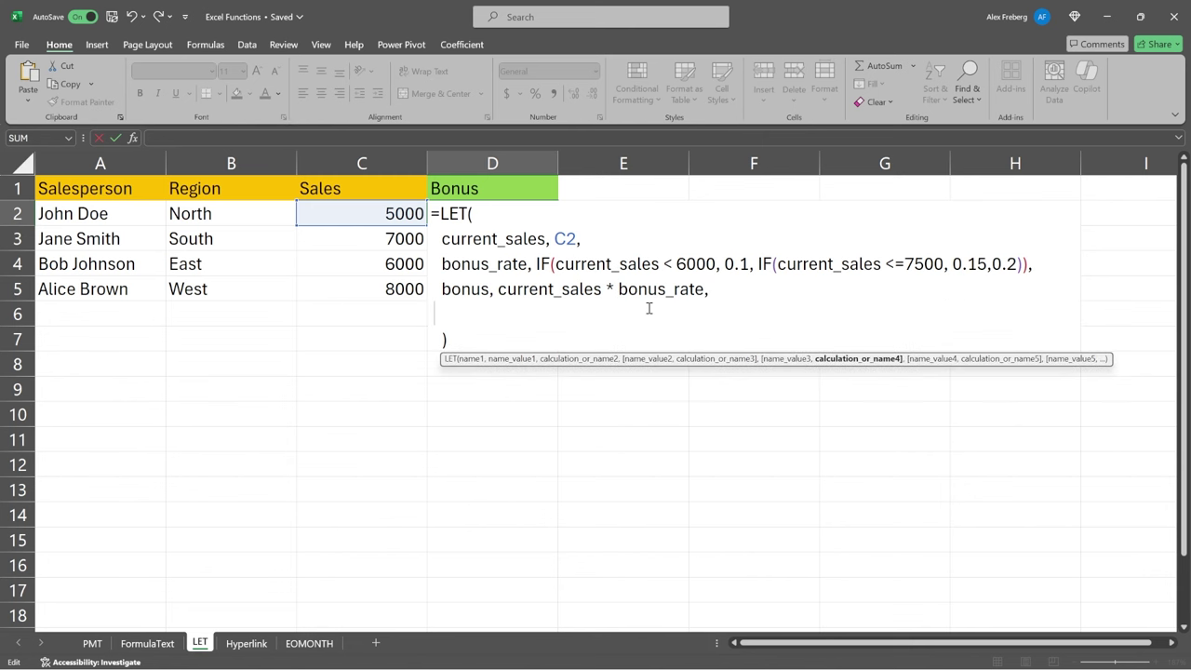
text(bonus)
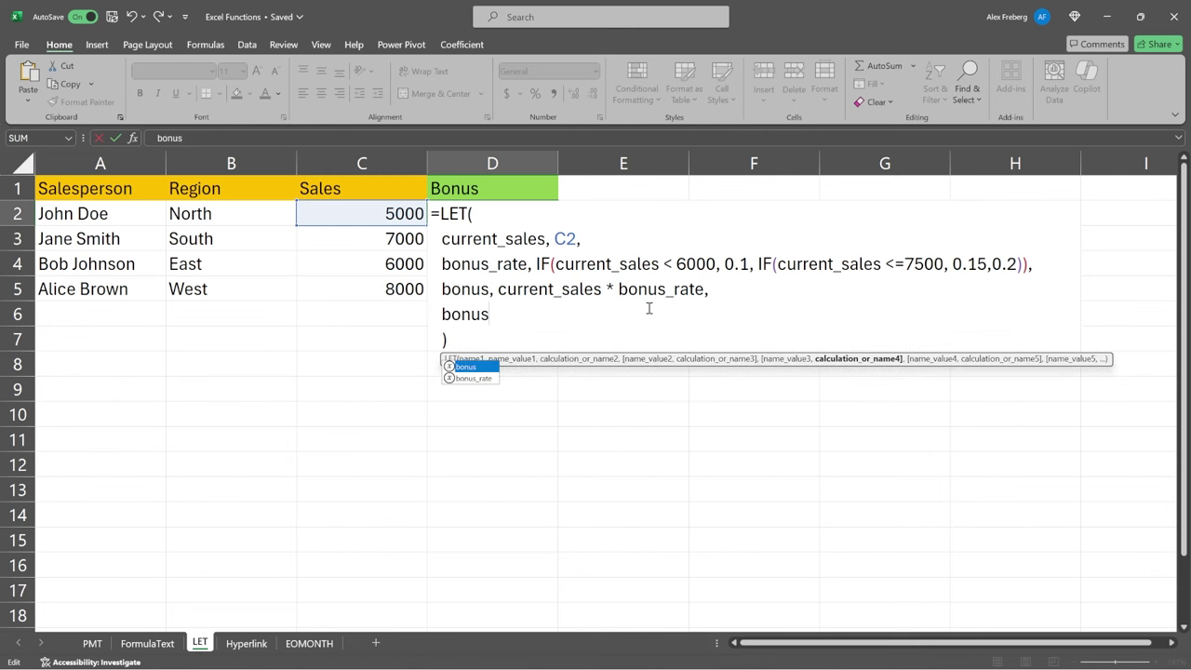
double_click(476, 314)
Step: Commit D2's LET formula and fill it down to D5
click(502, 334)
key(Return)
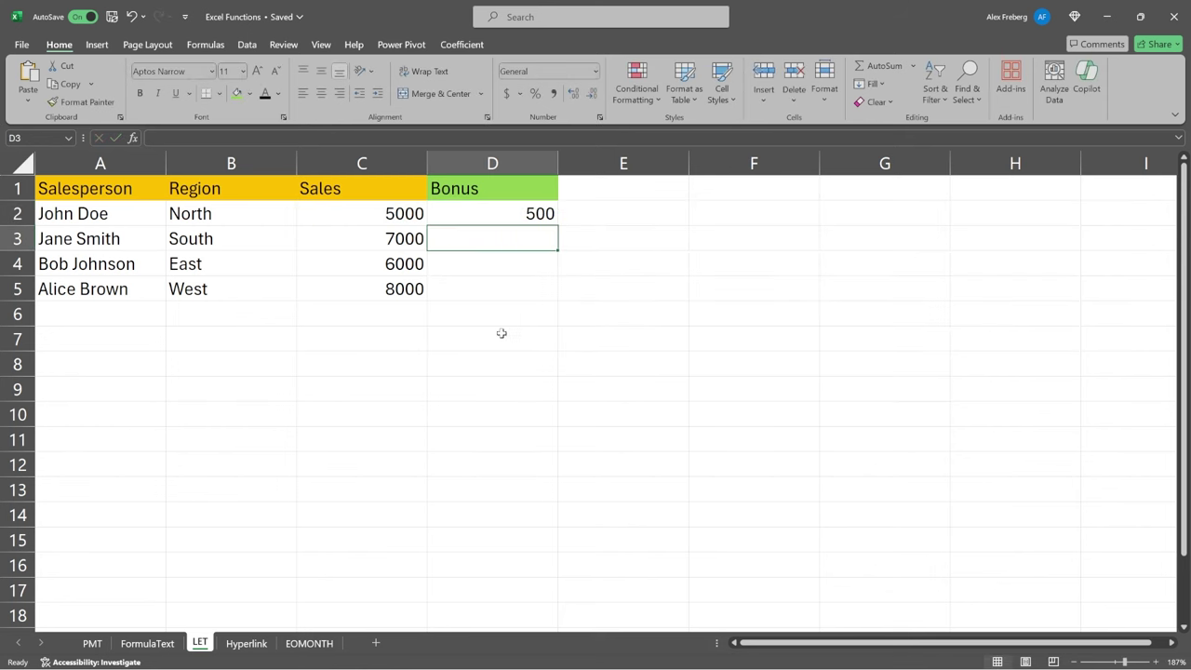
click(549, 214)
drag(557, 225, 564, 296)
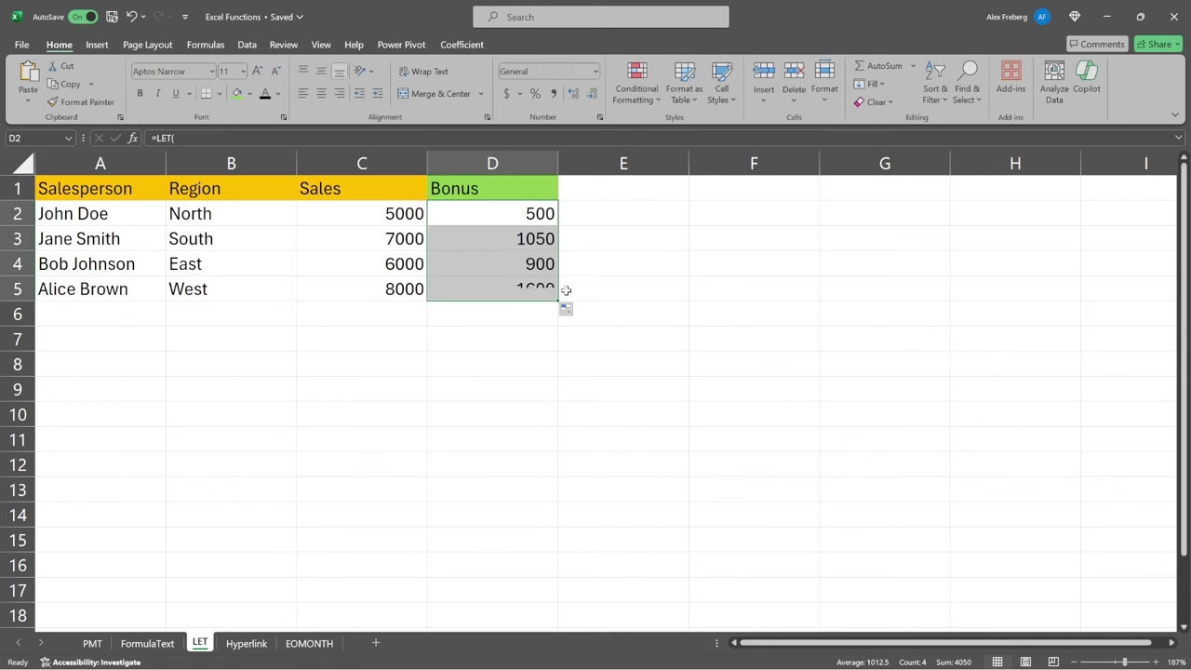
Step: Review D2's LET formula and its current_sales variable, leaving it unchanged
double_click(492, 216)
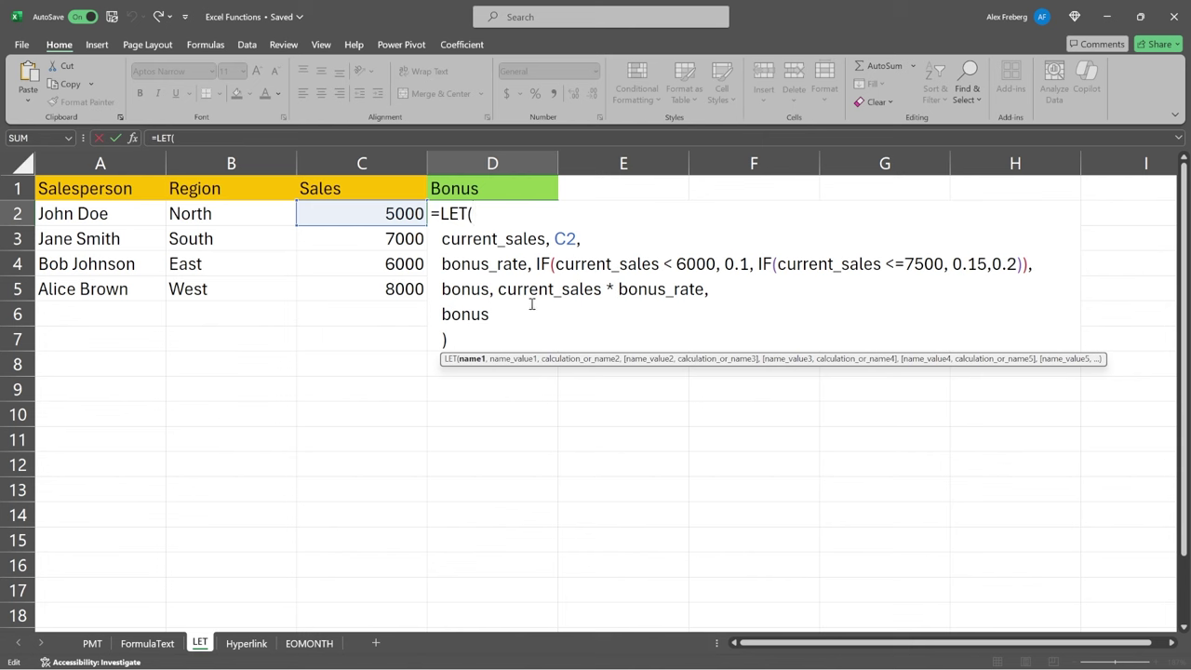
double_click(494, 239)
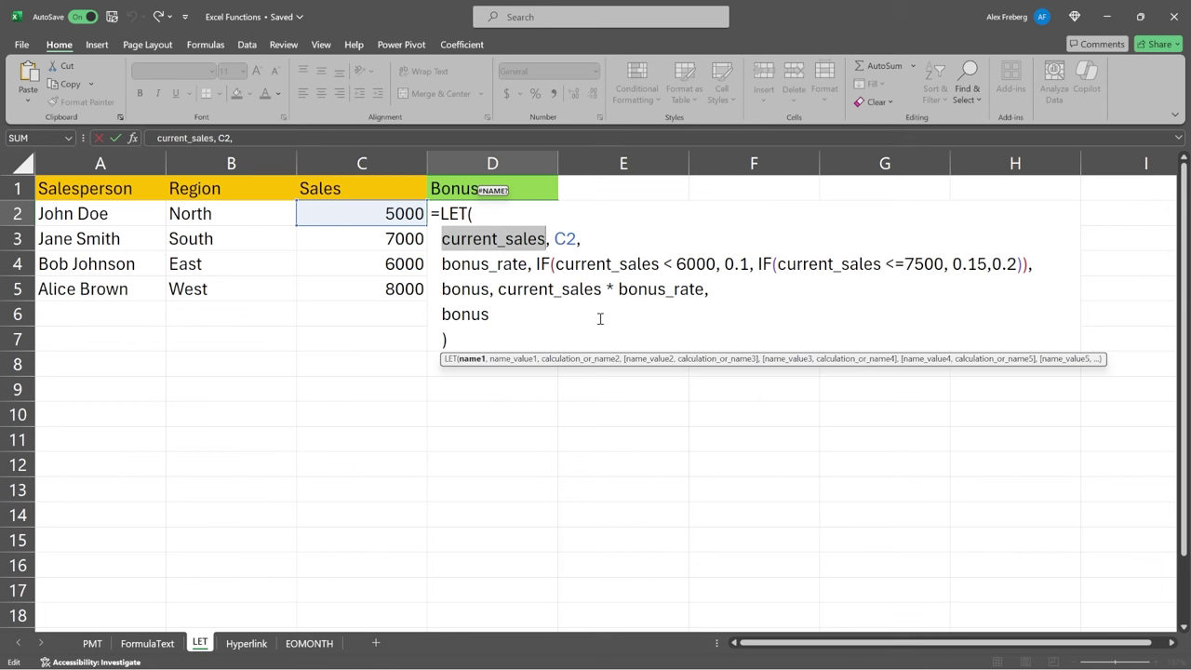
key(Return)
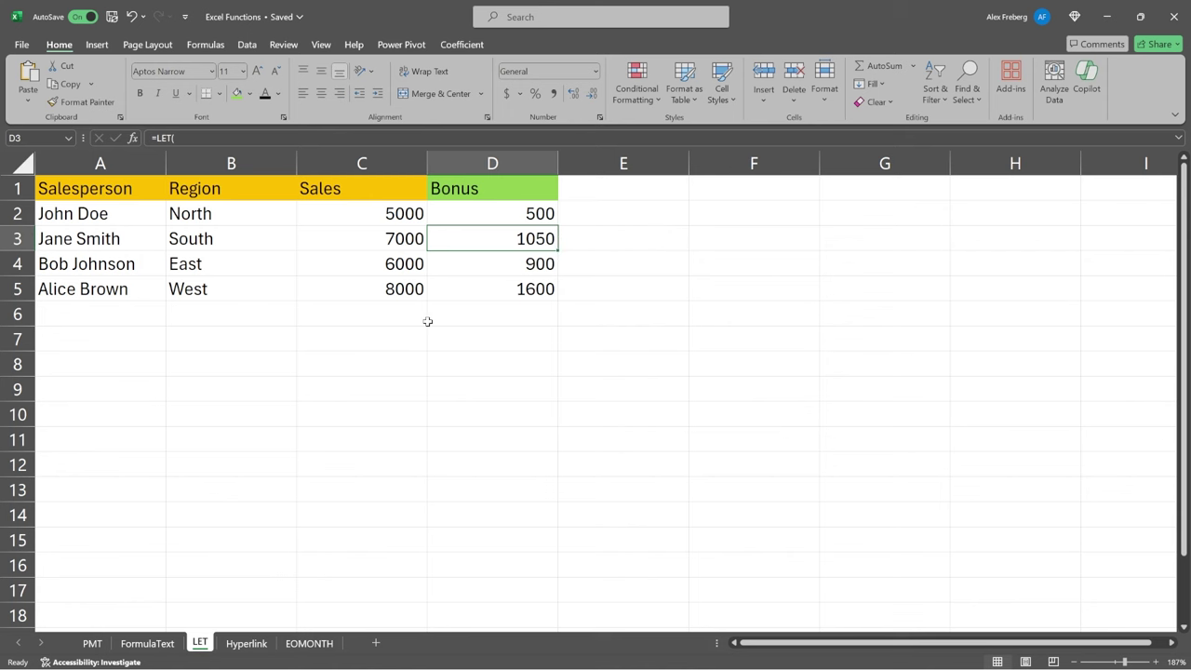
Step: On the Hyperlink sheet, start a HYPERLINK formula in B1
click(257, 651)
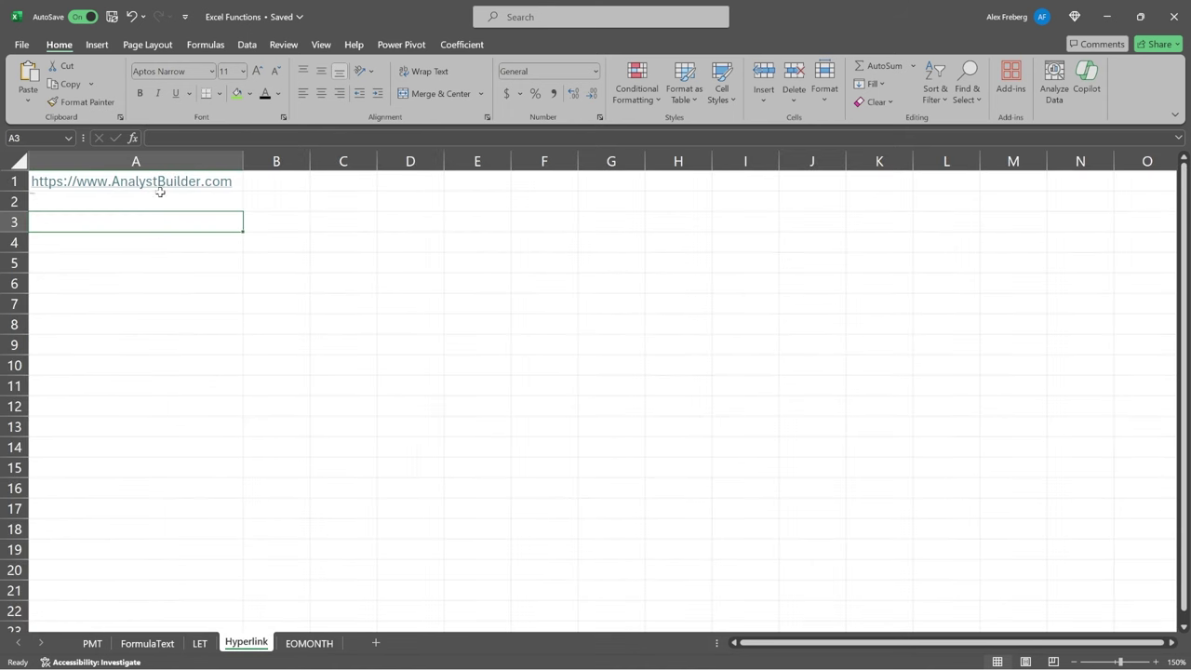
click(240, 180)
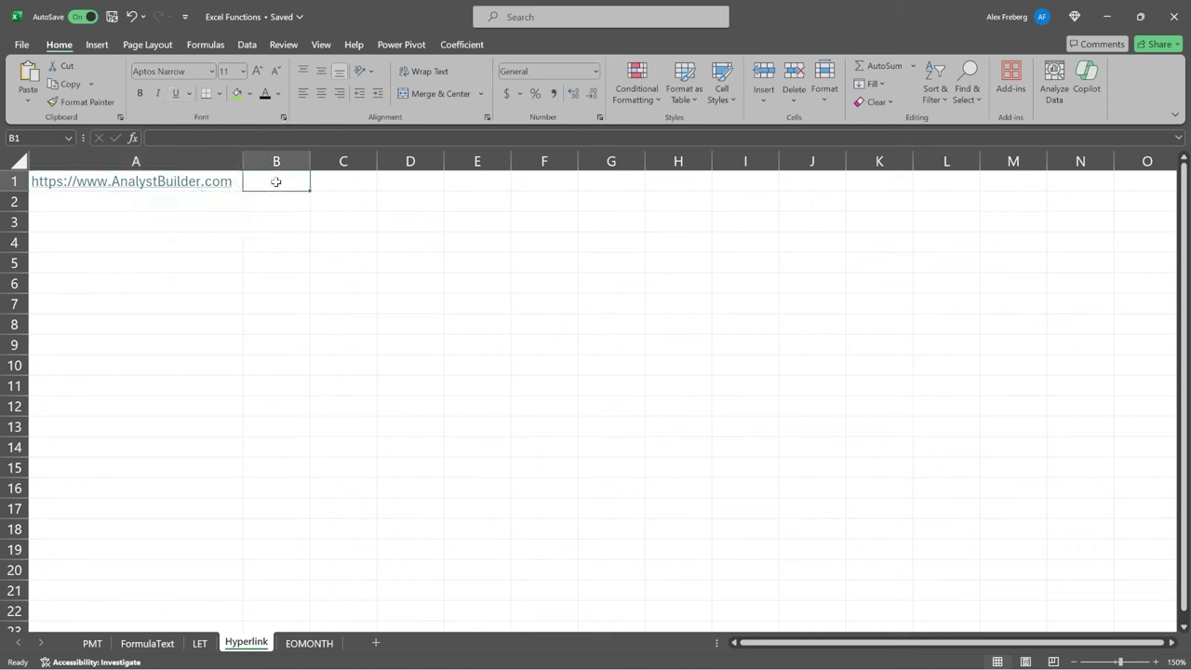
text(=HYPA)
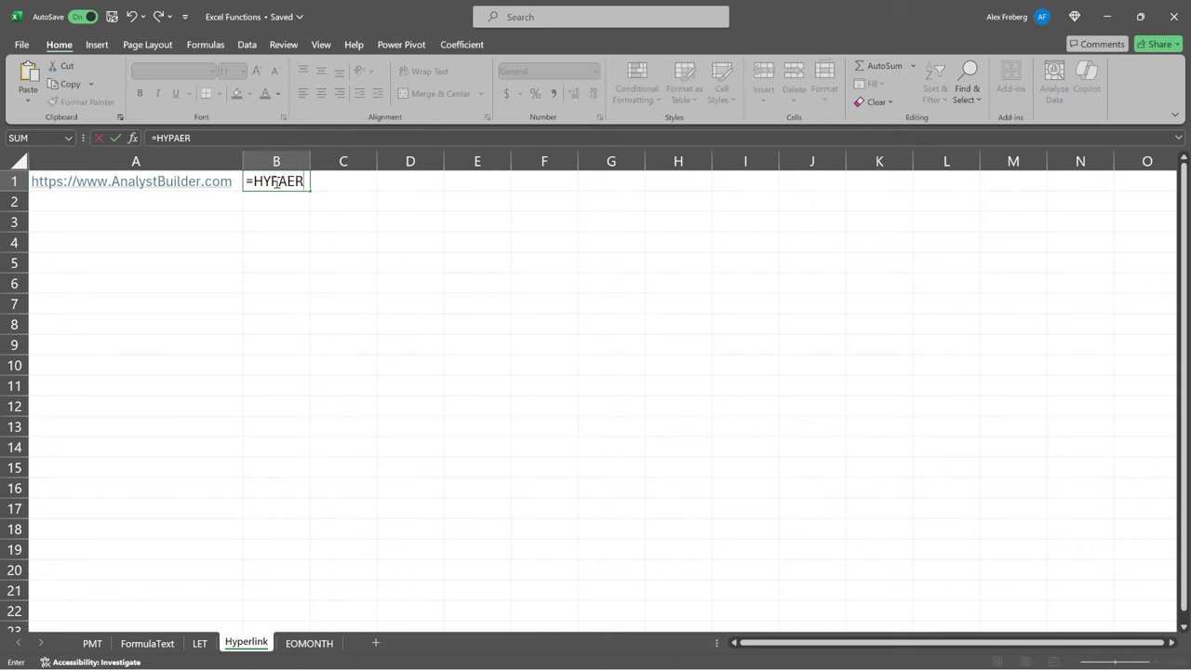
key(BackSpace)
text(ERL)
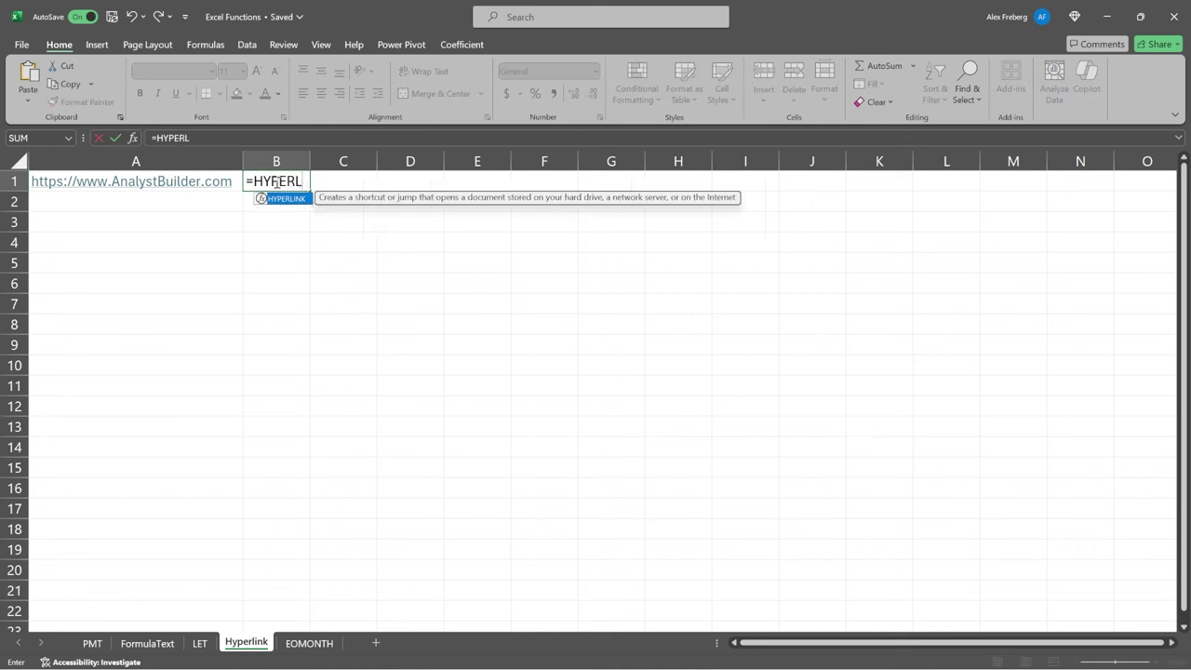
text(INK)
double_click(285, 199)
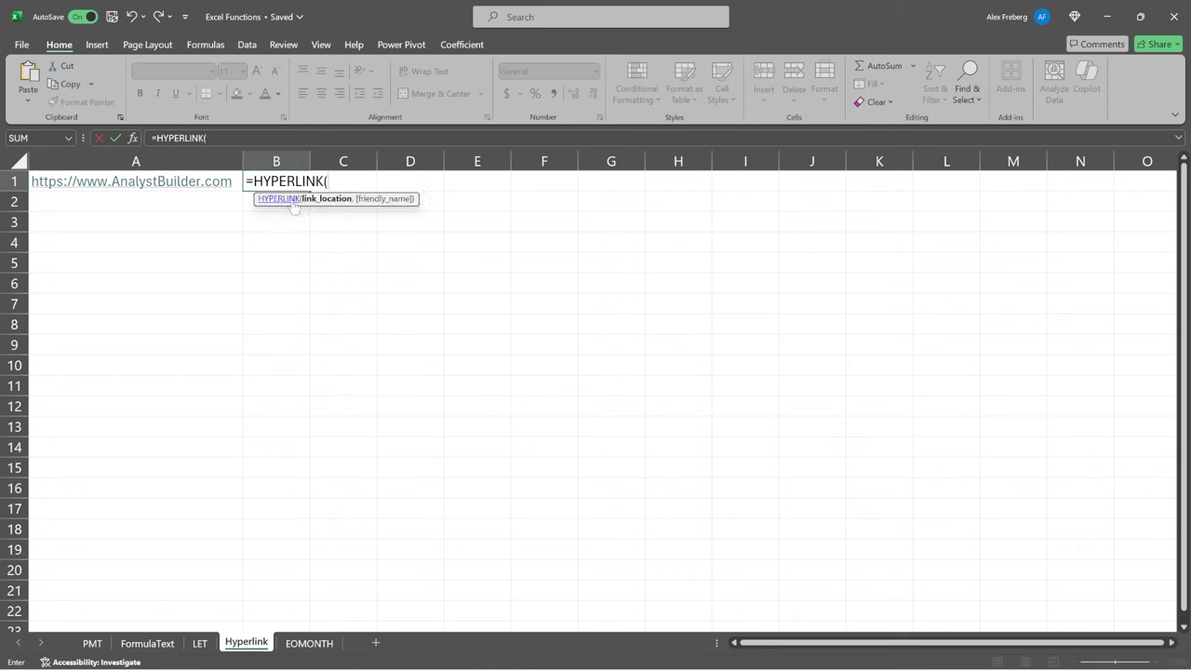
Step: Link B1 to A1's URL with friendly name "Click Here", then widen column B
click(236, 181)
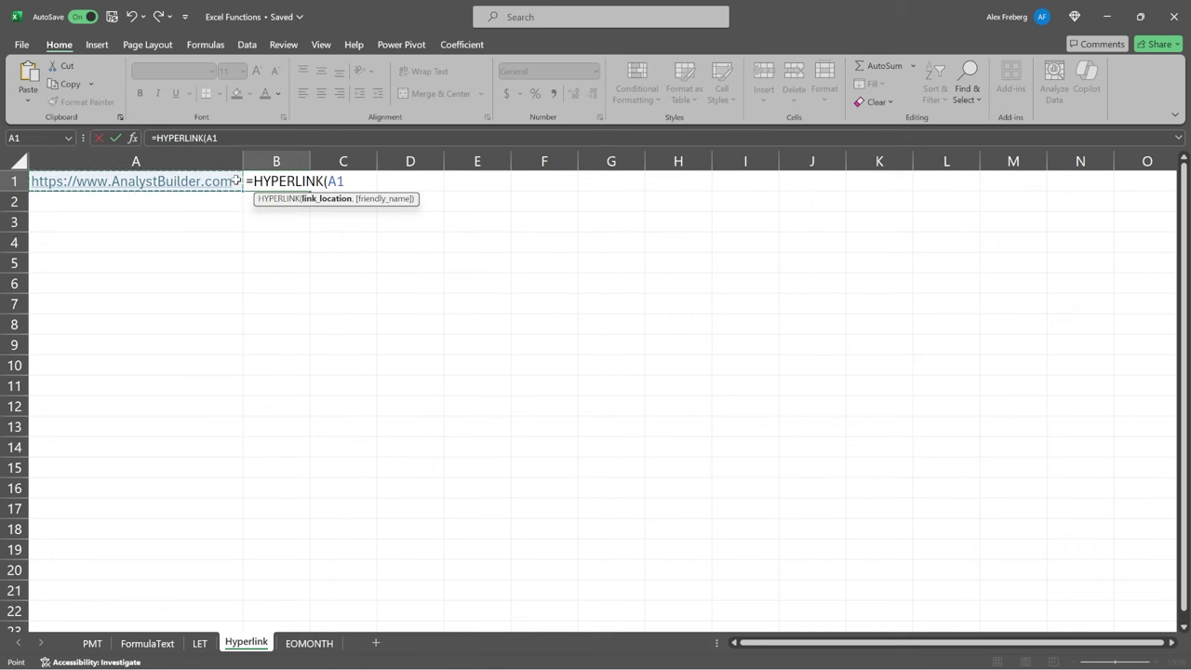
text(,)
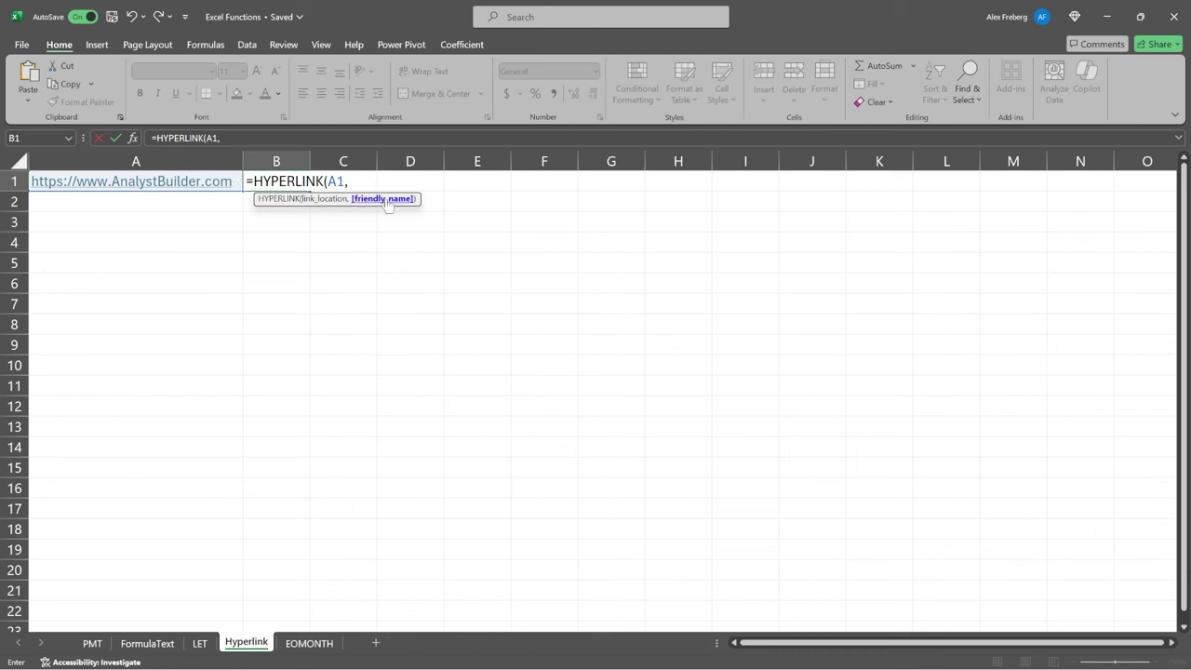
text( Click)
key(BackSpace)
key(BackSpace)
key(BackSpace)
key(BackSpace)
key(BackSpace)
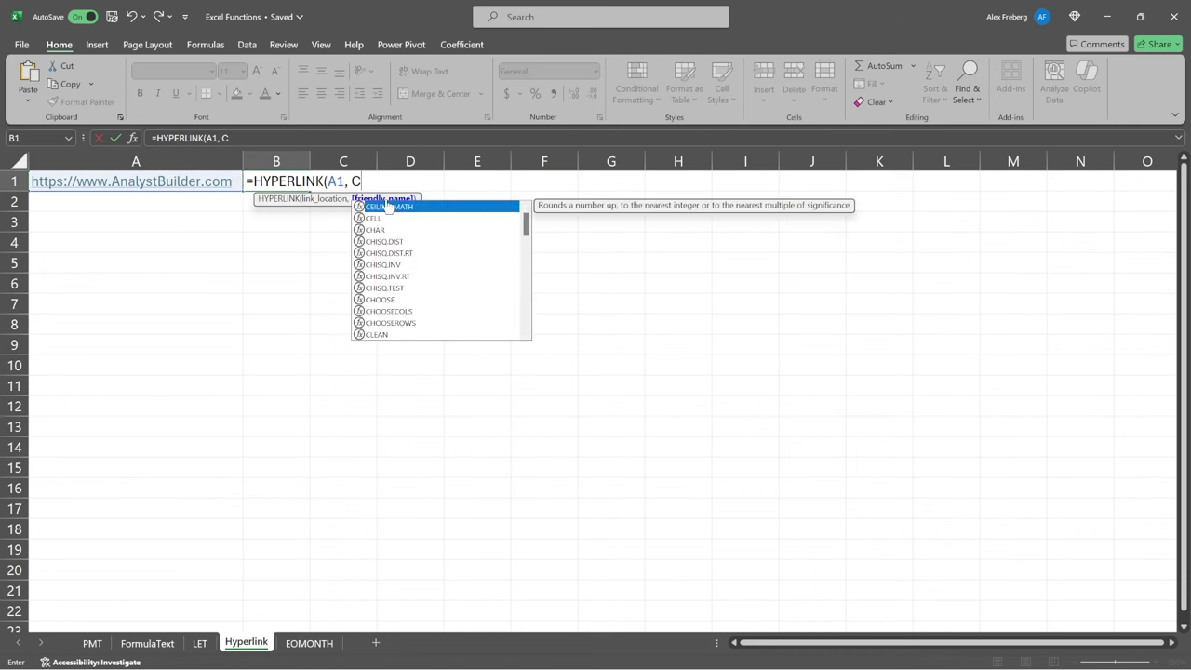
text("Click H)
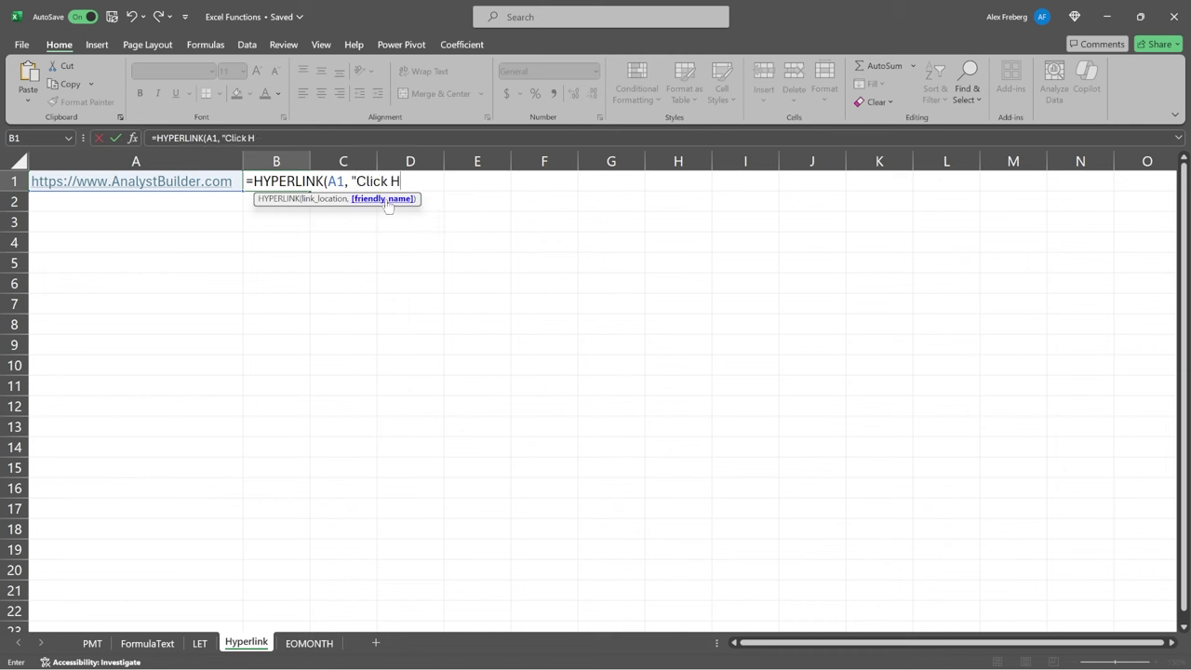
text(ere"))
key(Return)
drag(311, 165, 350, 164)
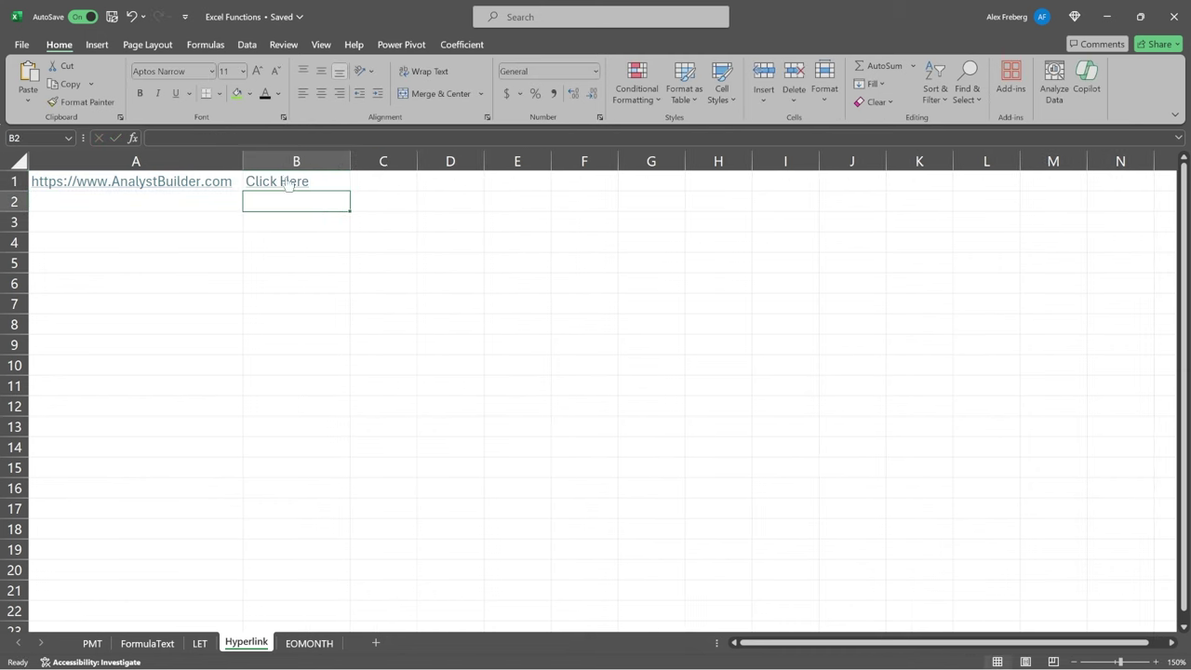
click(338, 179)
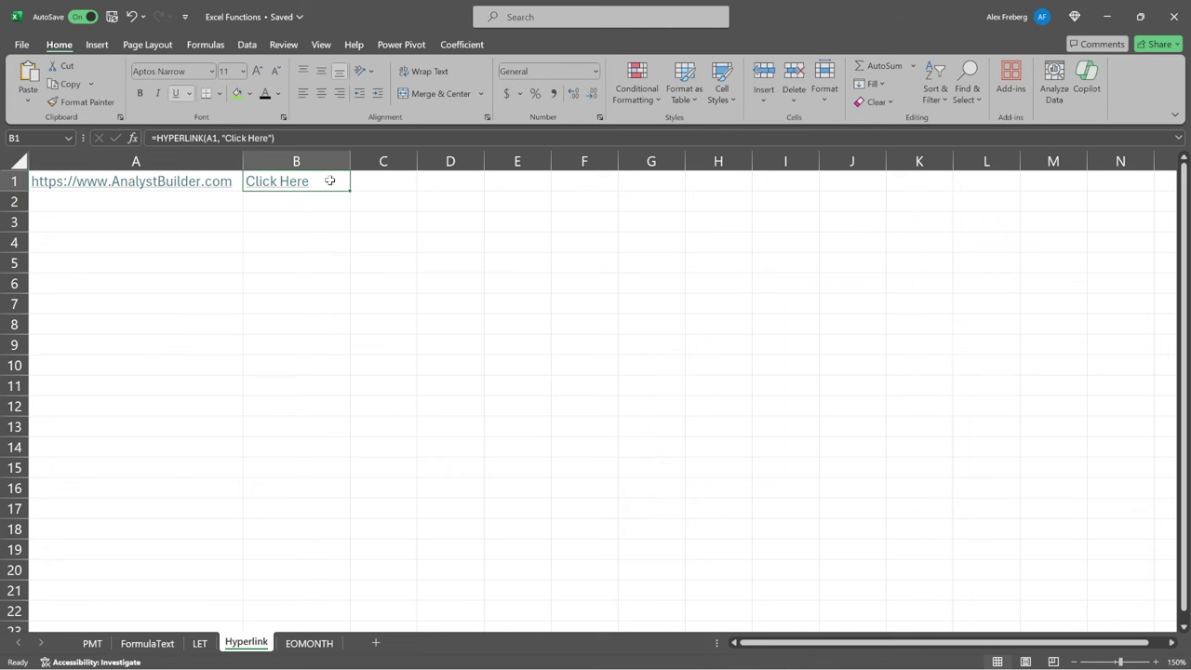
Step: On the EOMONTH sheet, review the Start Date and Months to Offset columns
click(311, 644)
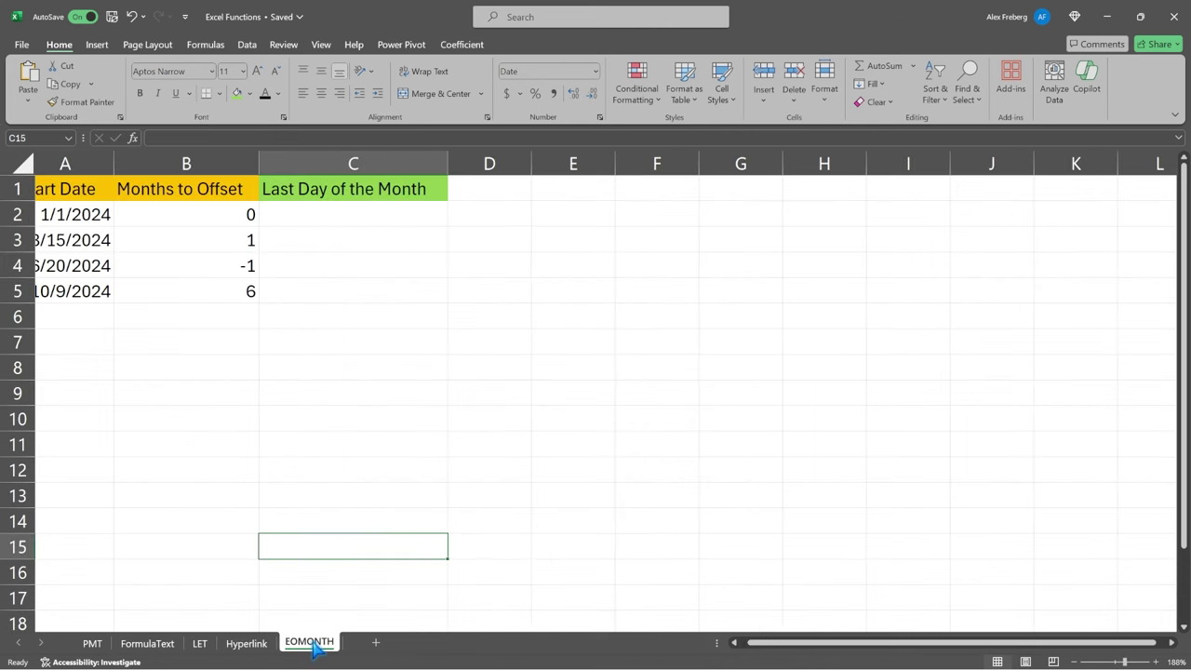
click(343, 211)
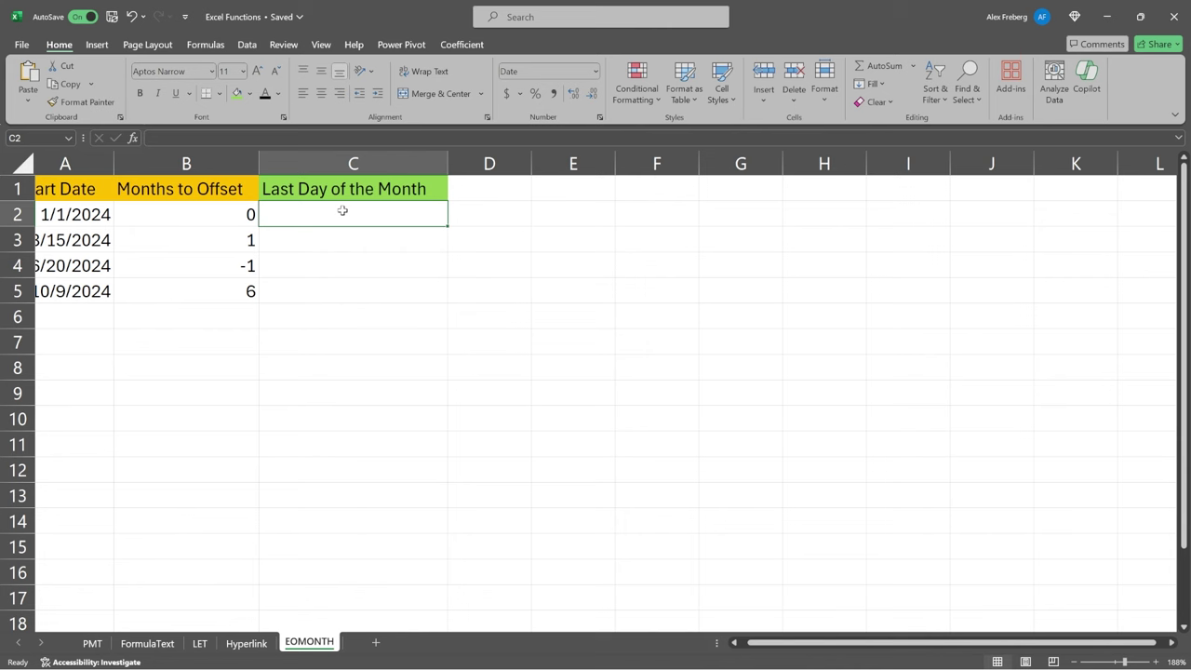
scroll(343, 211, left, 1)
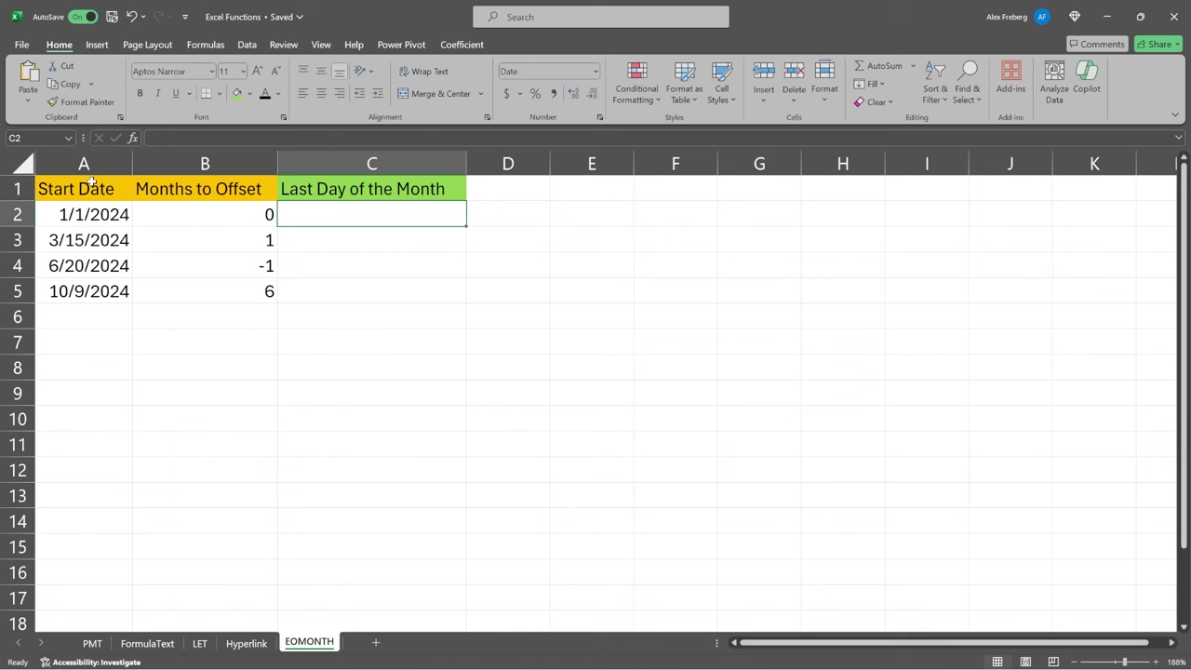
drag(89, 186, 90, 288)
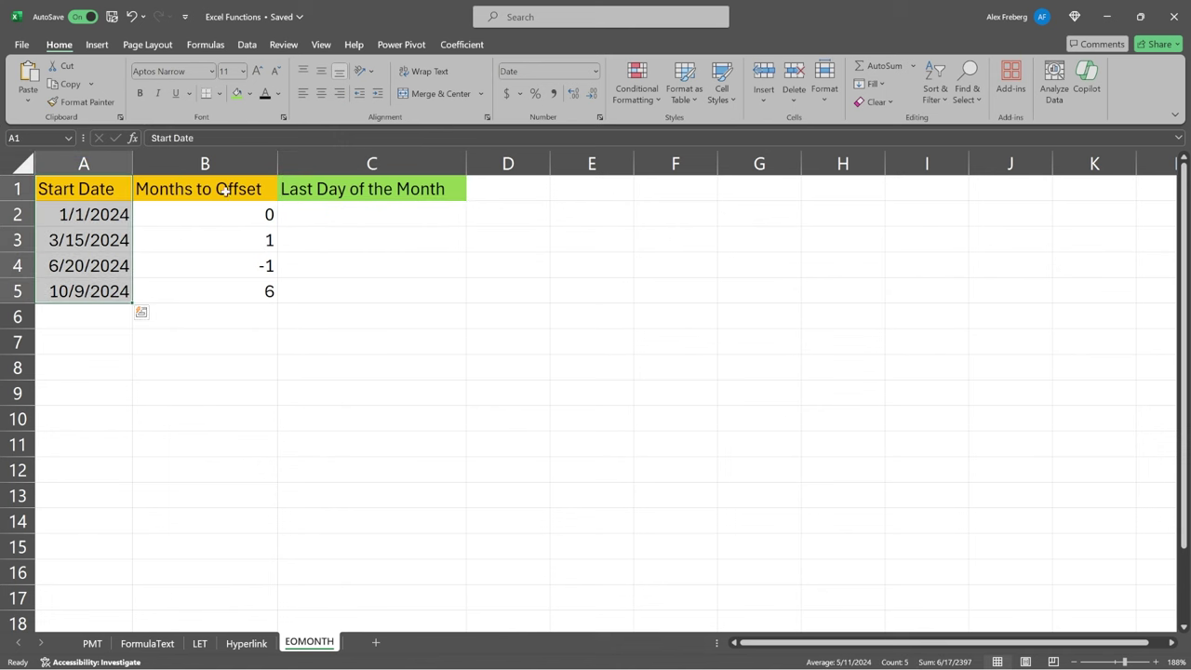
drag(213, 191, 234, 288)
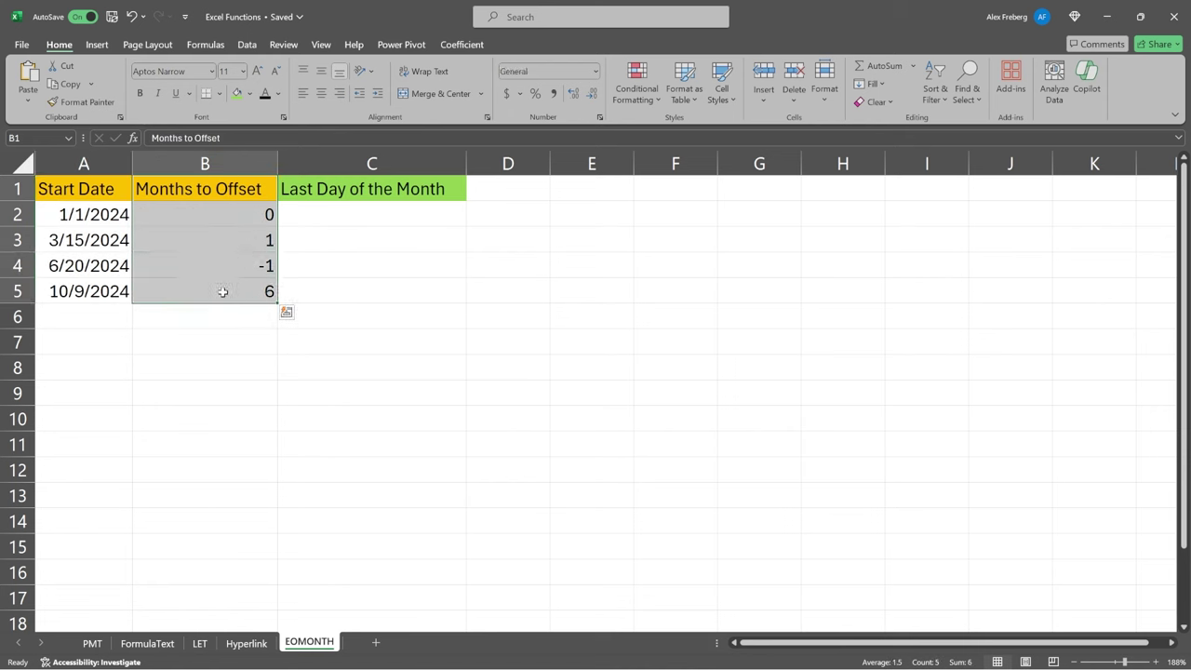
Step: Enter =EOMONTH(A2,B2) in C2, returning 1/31/2024
click(379, 219)
text(=)
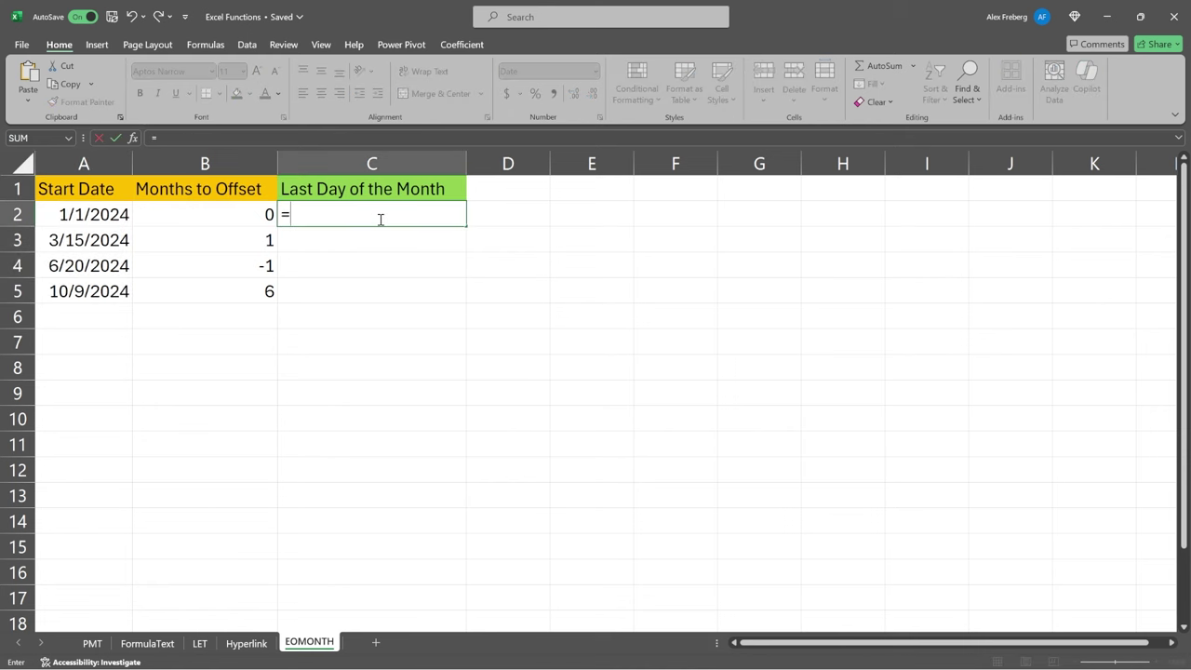
text(EOMONTH)
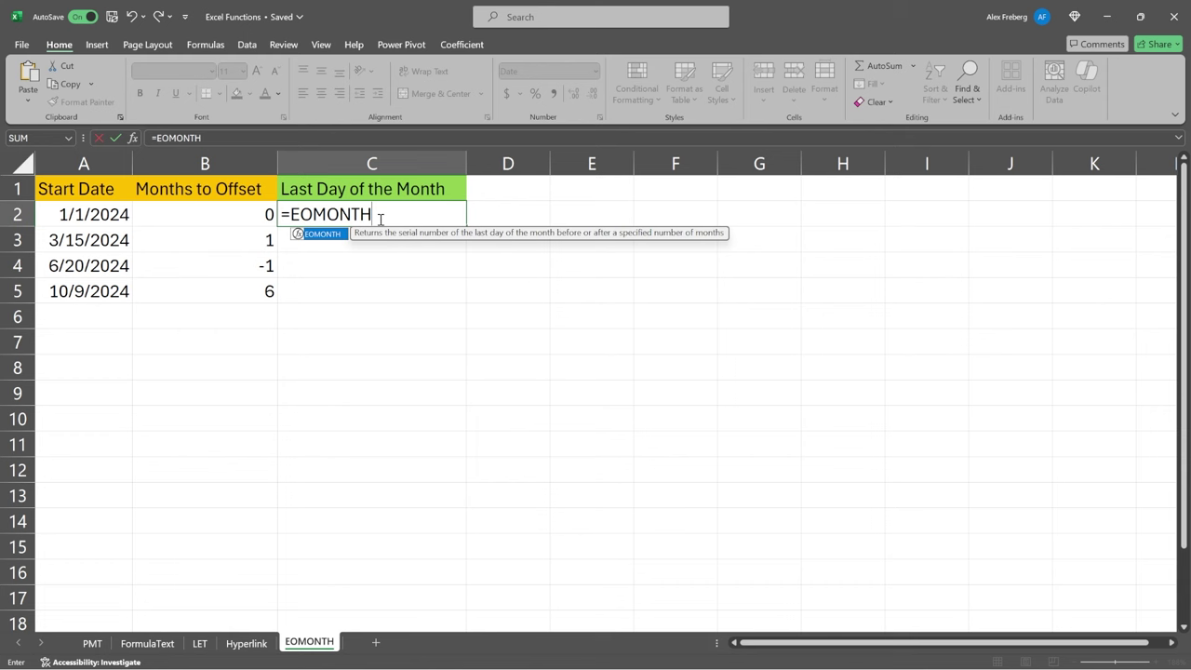
double_click(332, 239)
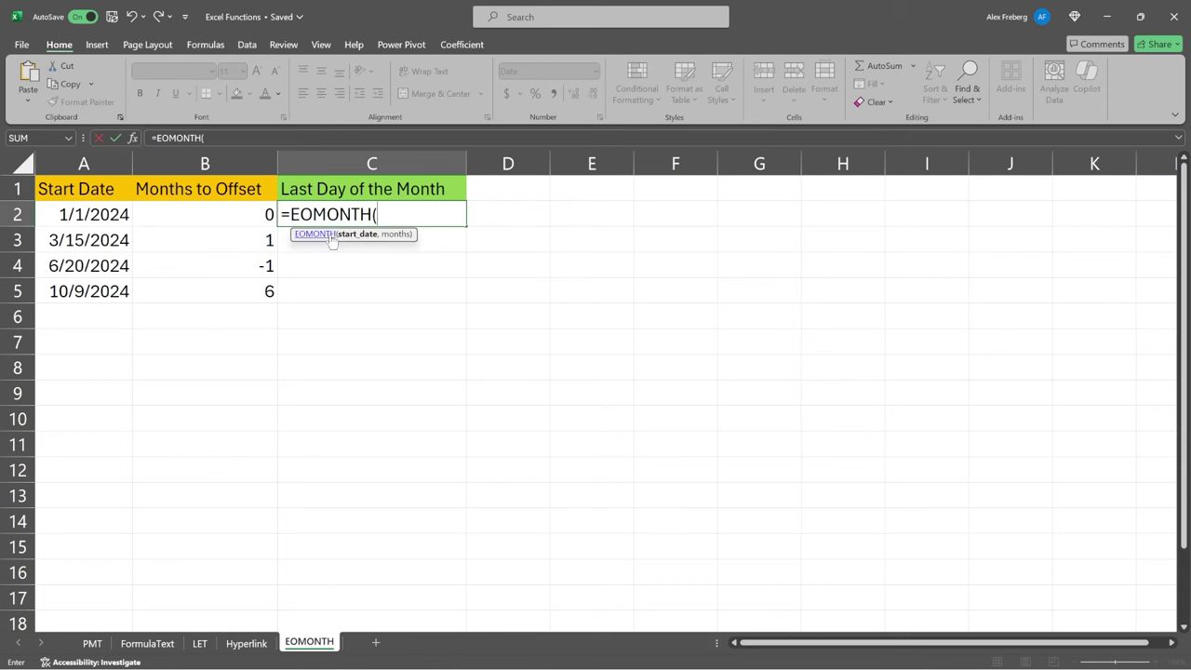
click(99, 213)
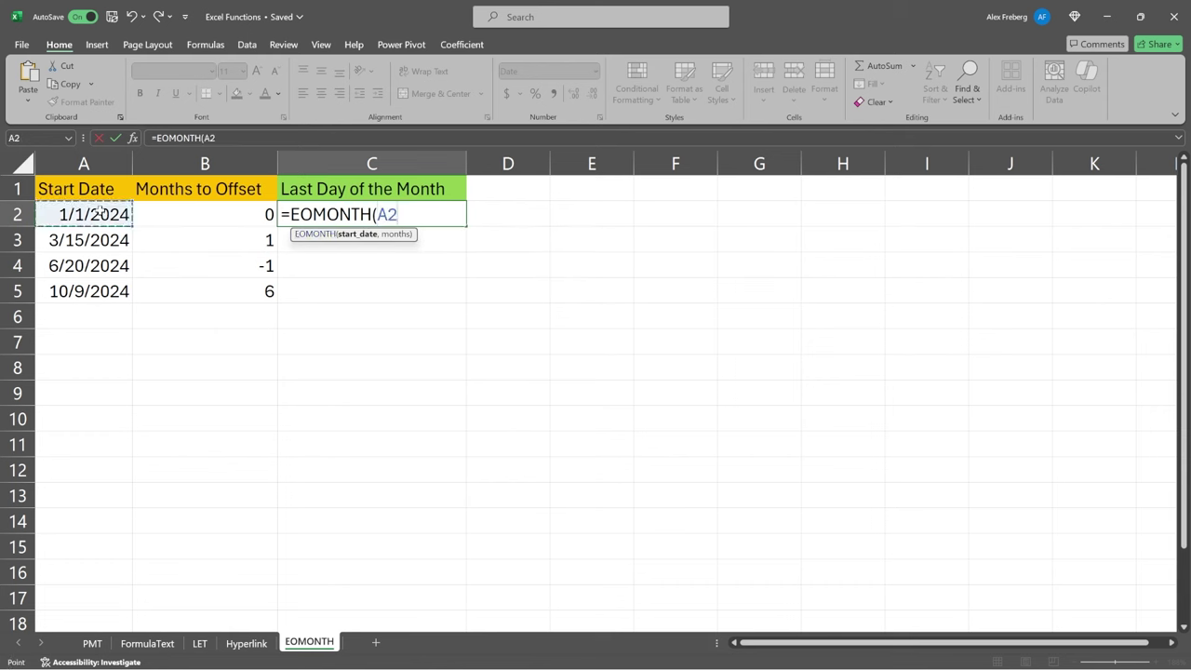
text(,)
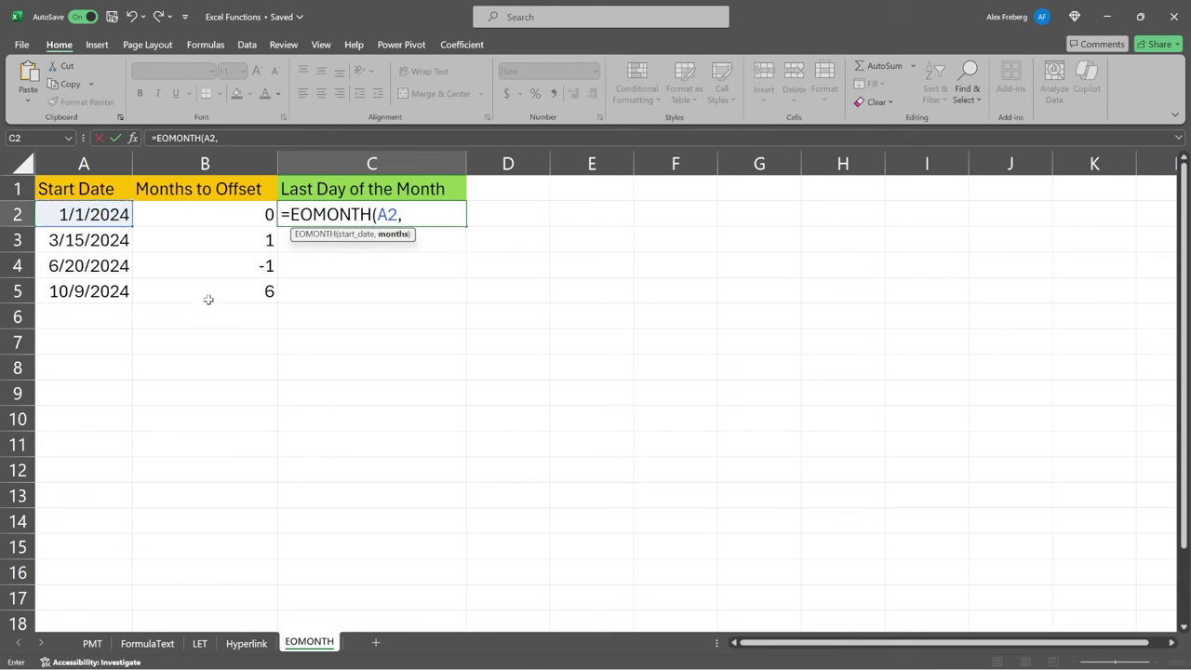
click(209, 205)
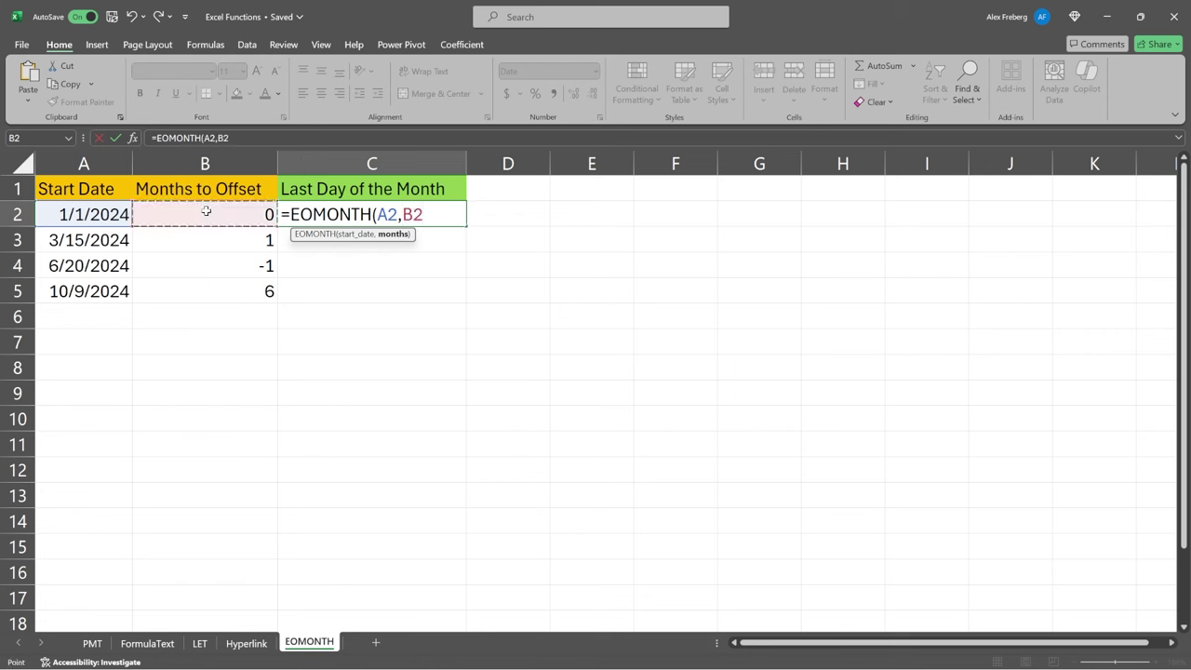
text())
key(Return)
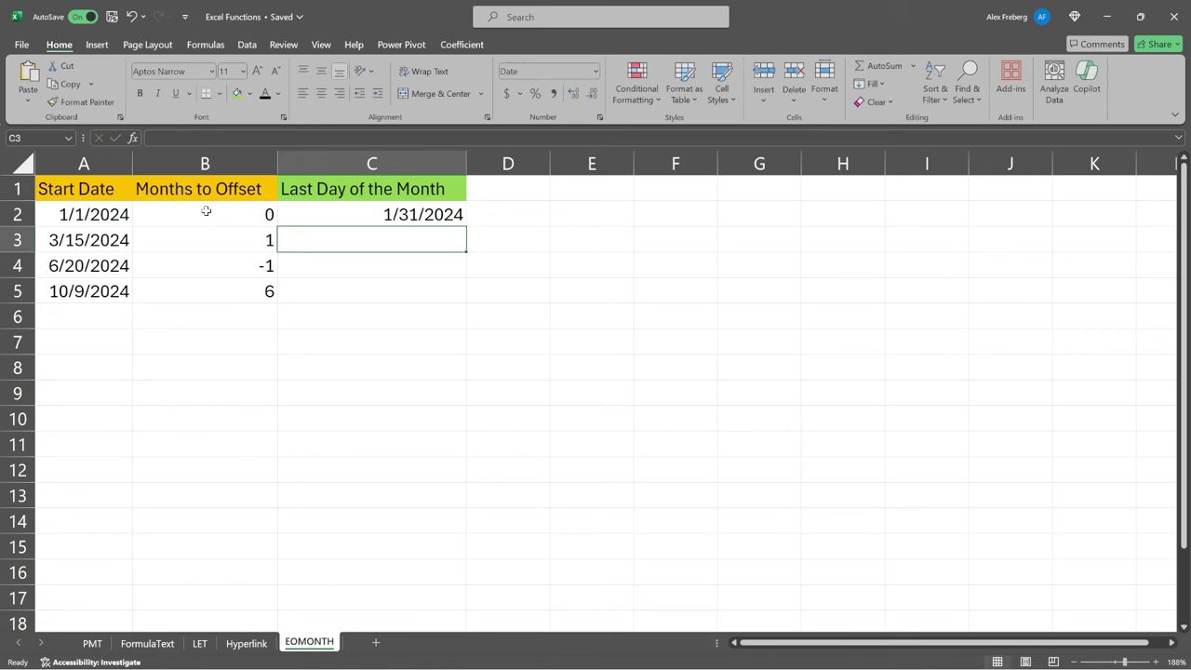
Step: Copy C2's EOMONTH formula down to C3
double_click(191, 213)
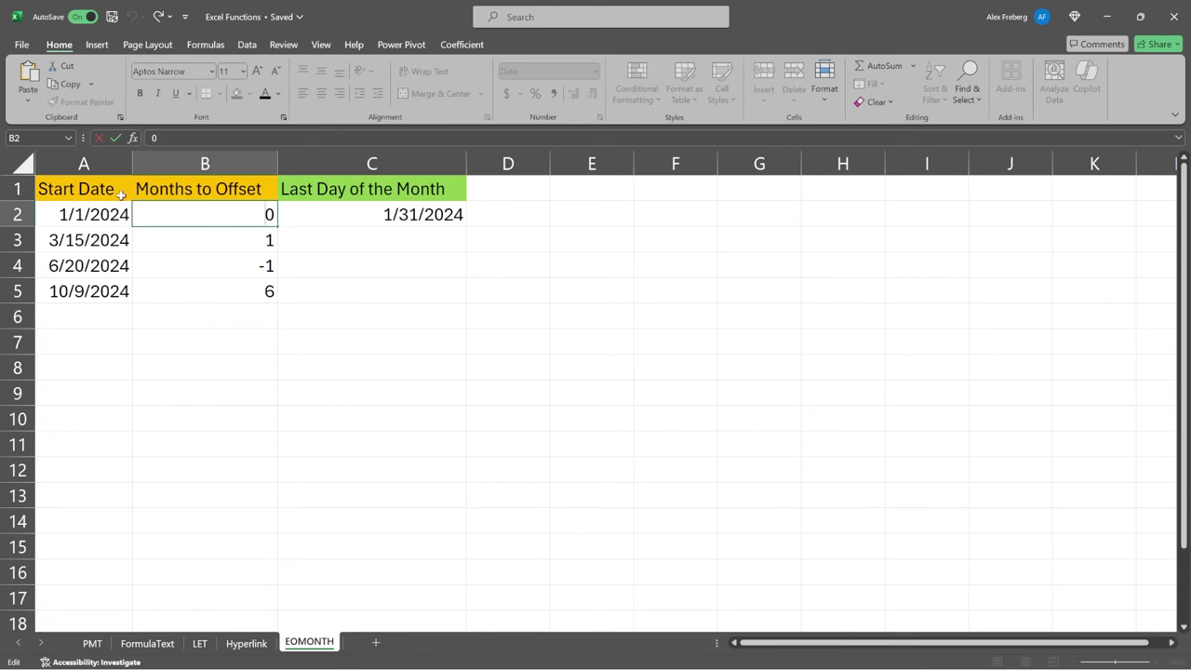
click(87, 208)
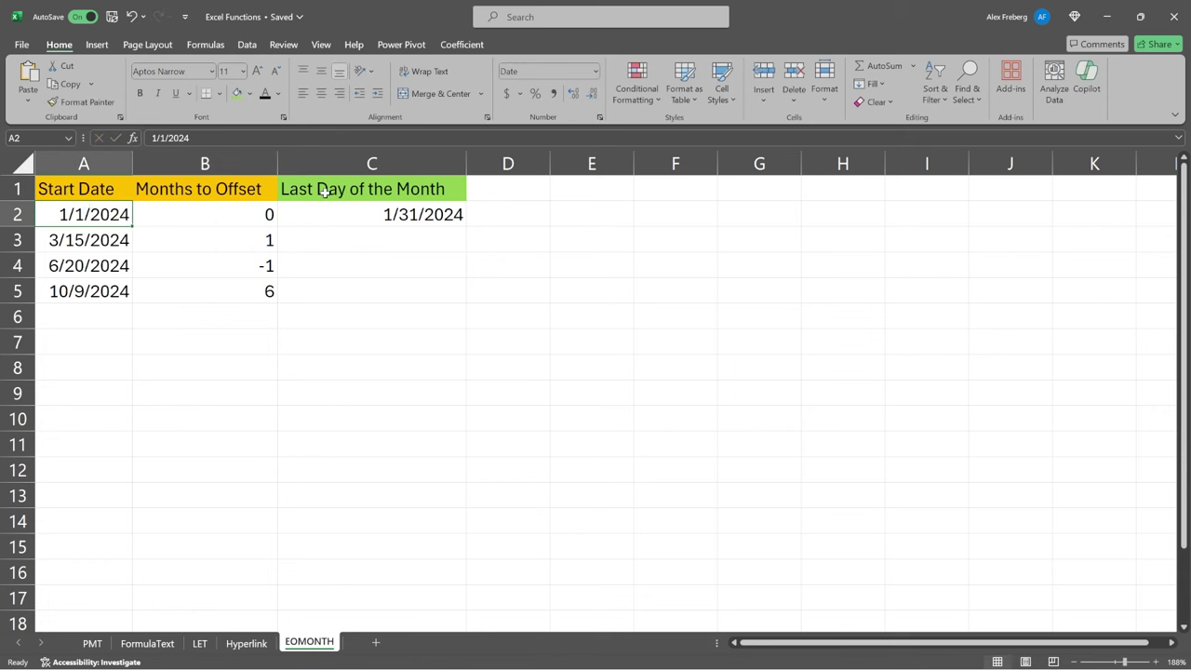
click(346, 211)
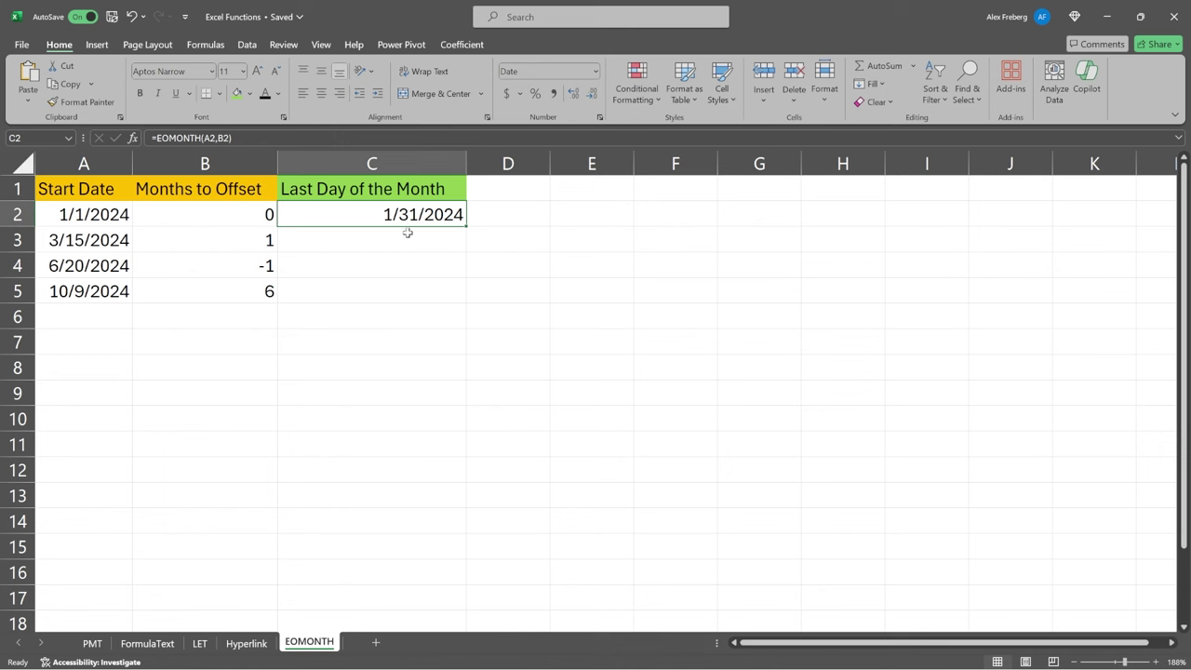
drag(464, 234, 465, 251)
Step: Check C3's start date 3/15/2024, offset 1 and copied formula references
click(217, 240)
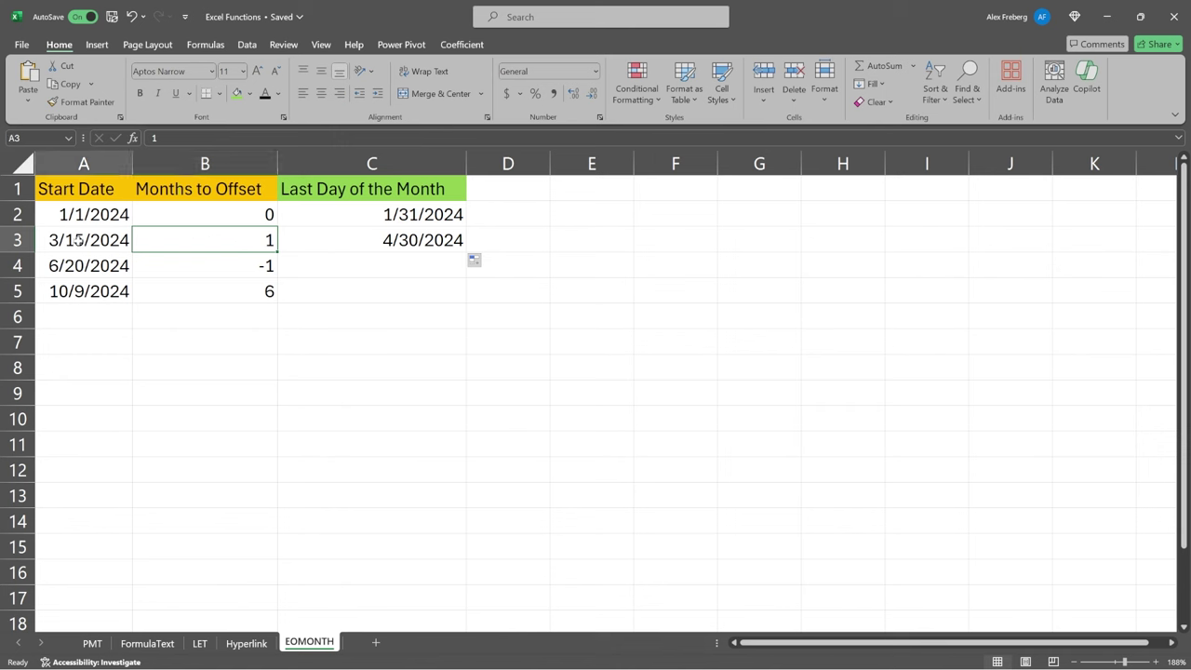
double_click(79, 240)
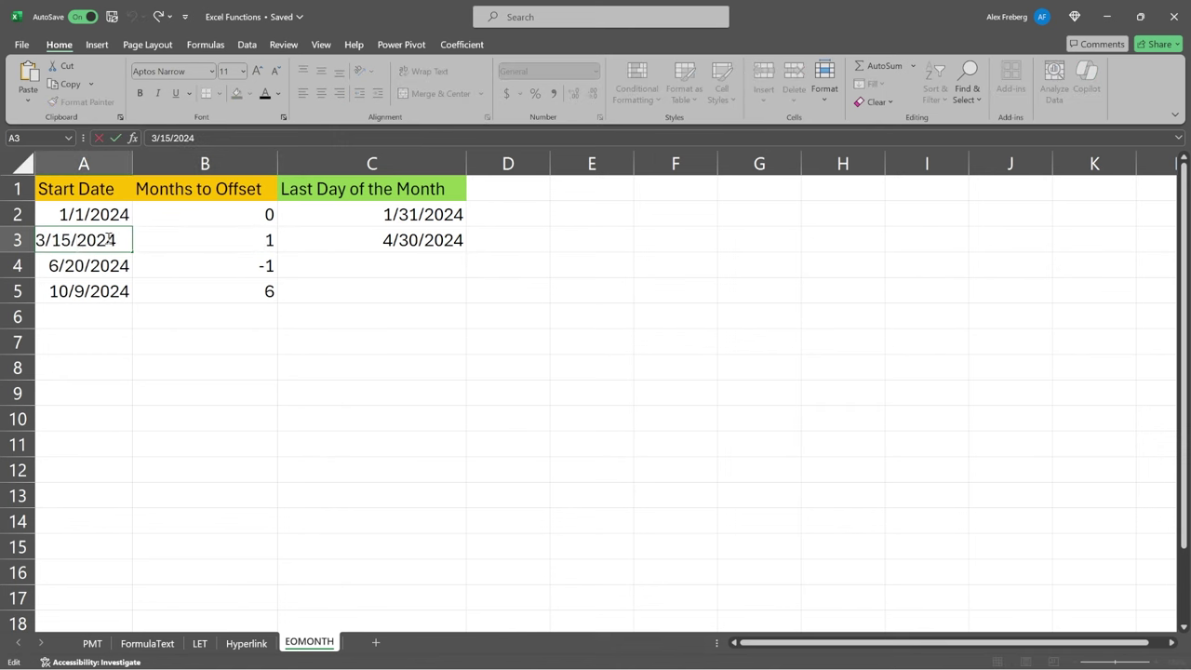
click(200, 240)
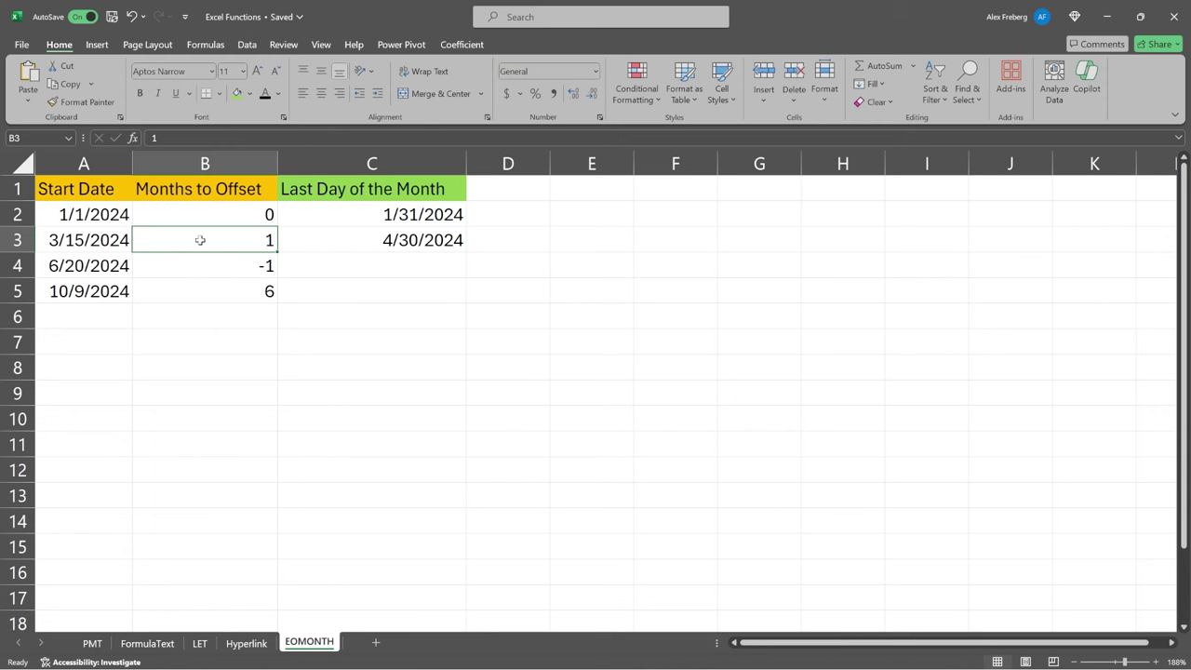
double_click(345, 240)
key(Escape)
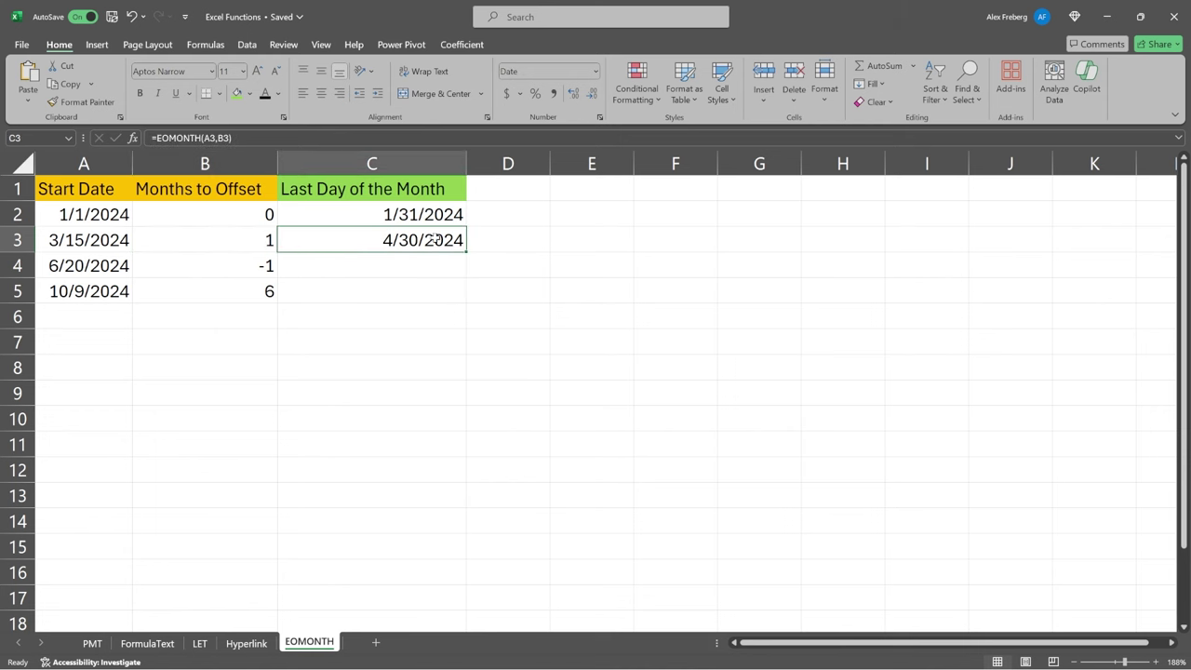
Step: Extend the EOMONTH formula to C4 and C5, then verify C5's references with offset 6
drag(465, 253, 465, 277)
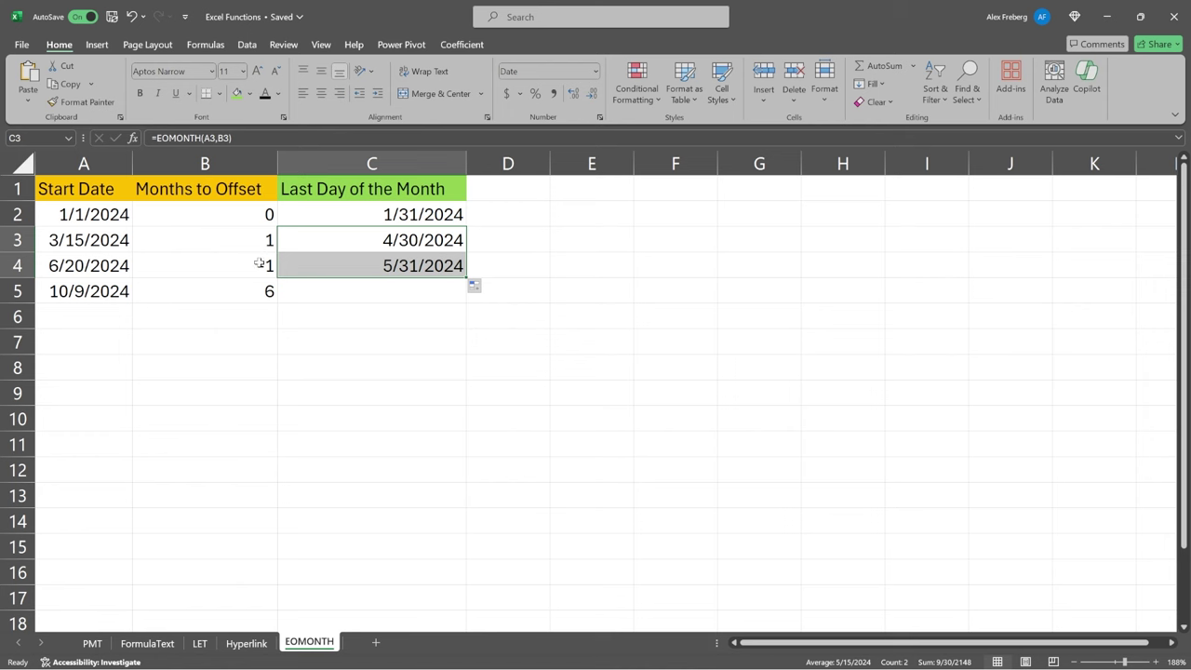
mouse_move(466, 278)
mouse_down()
mouse_move(472, 311)
mouse_move(469, 296)
mouse_up()
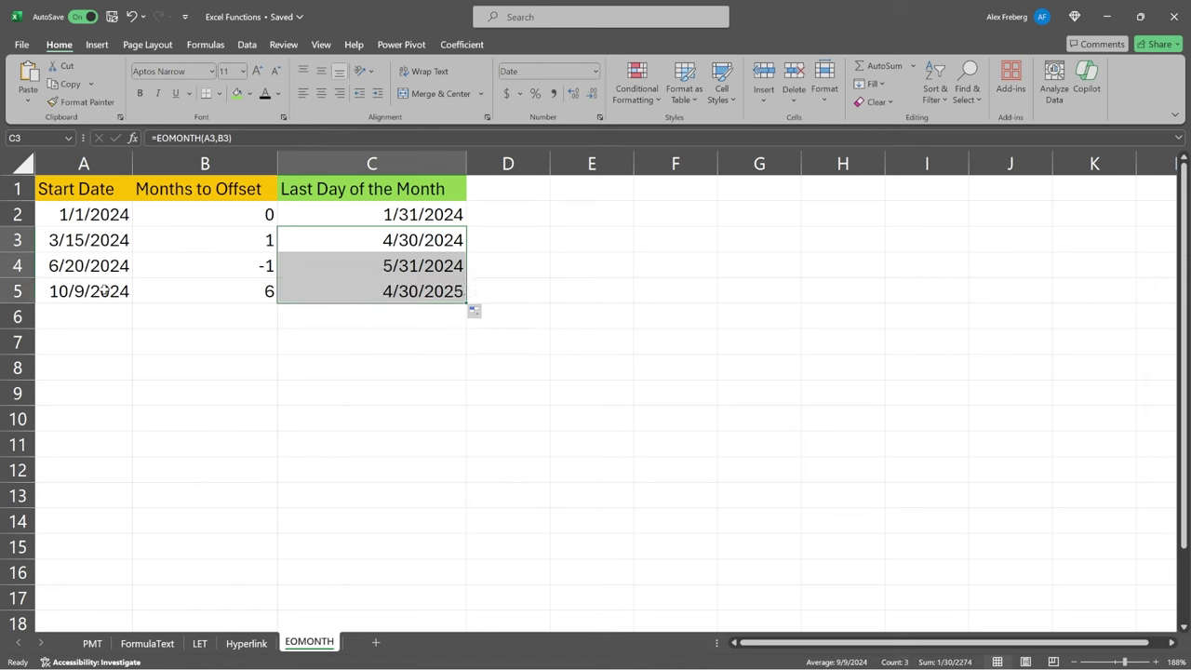
click(352, 292)
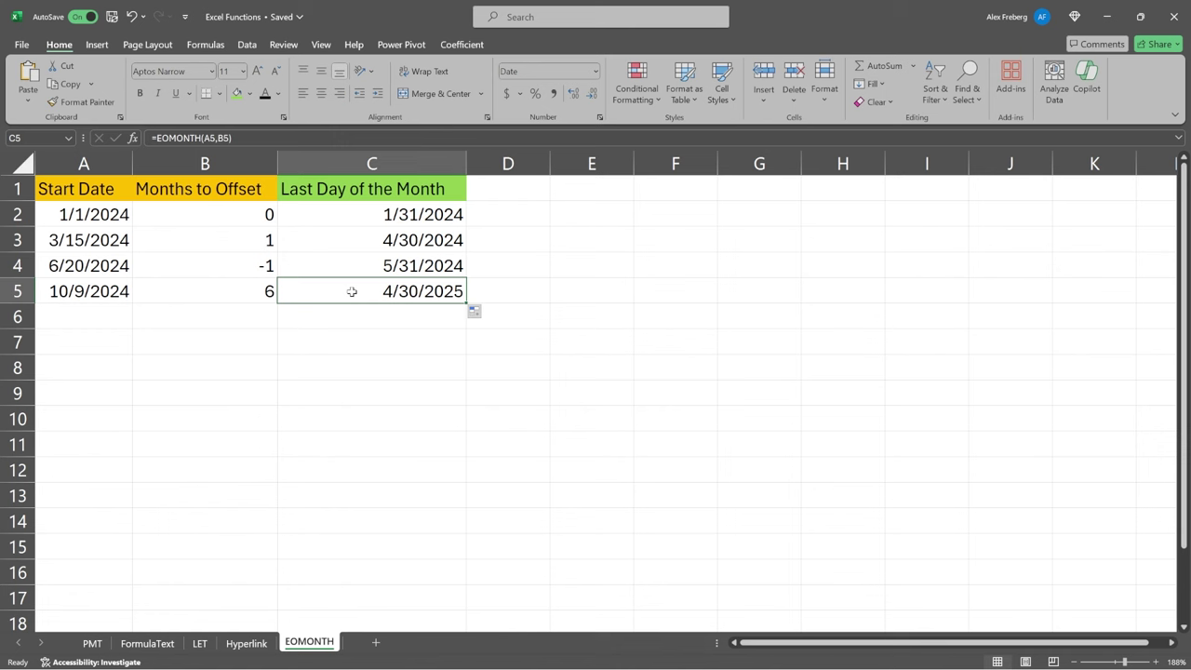
double_click(251, 292)
double_click(270, 292)
double_click(422, 291)
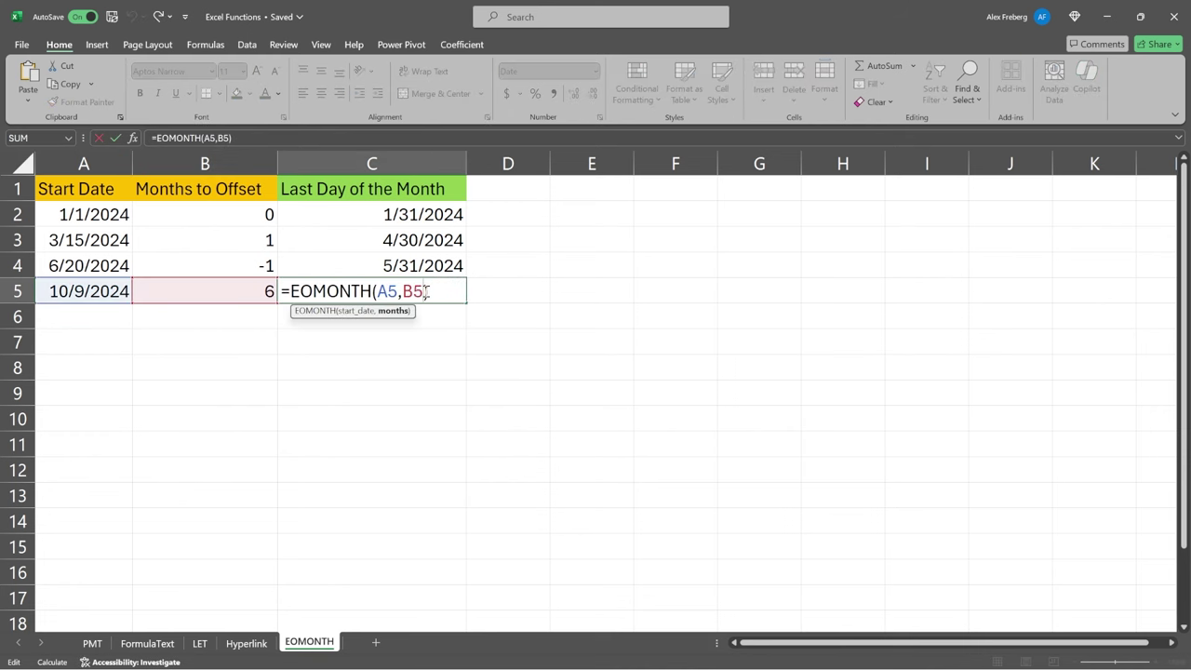
key(Escape)
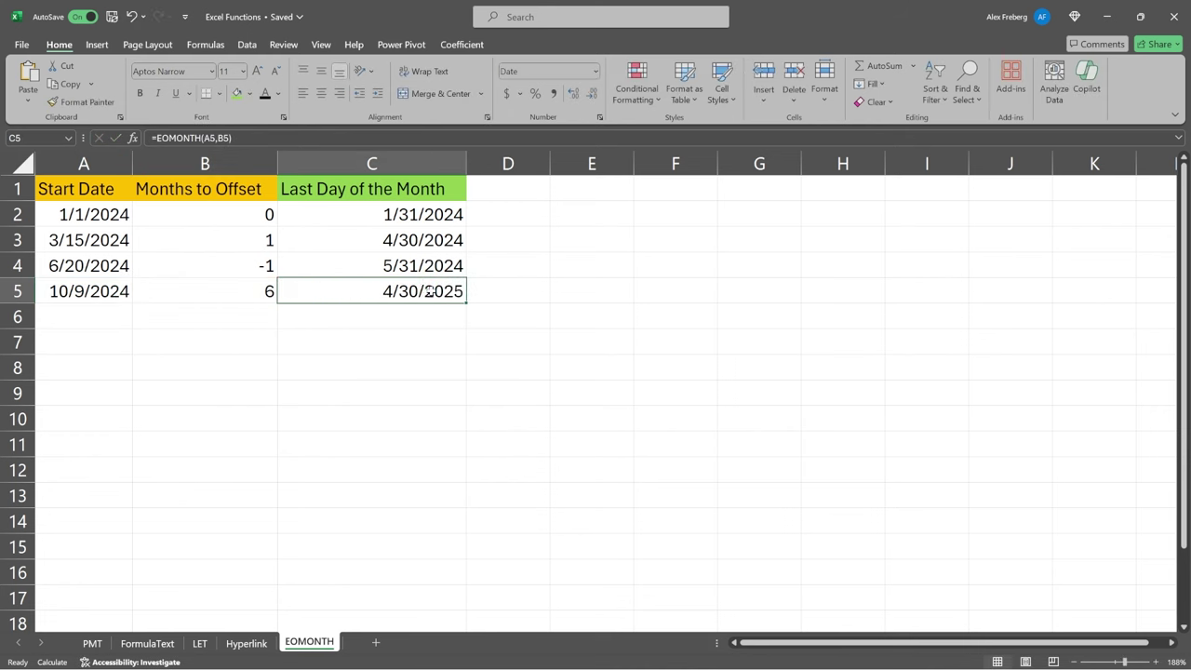
click(511, 289)
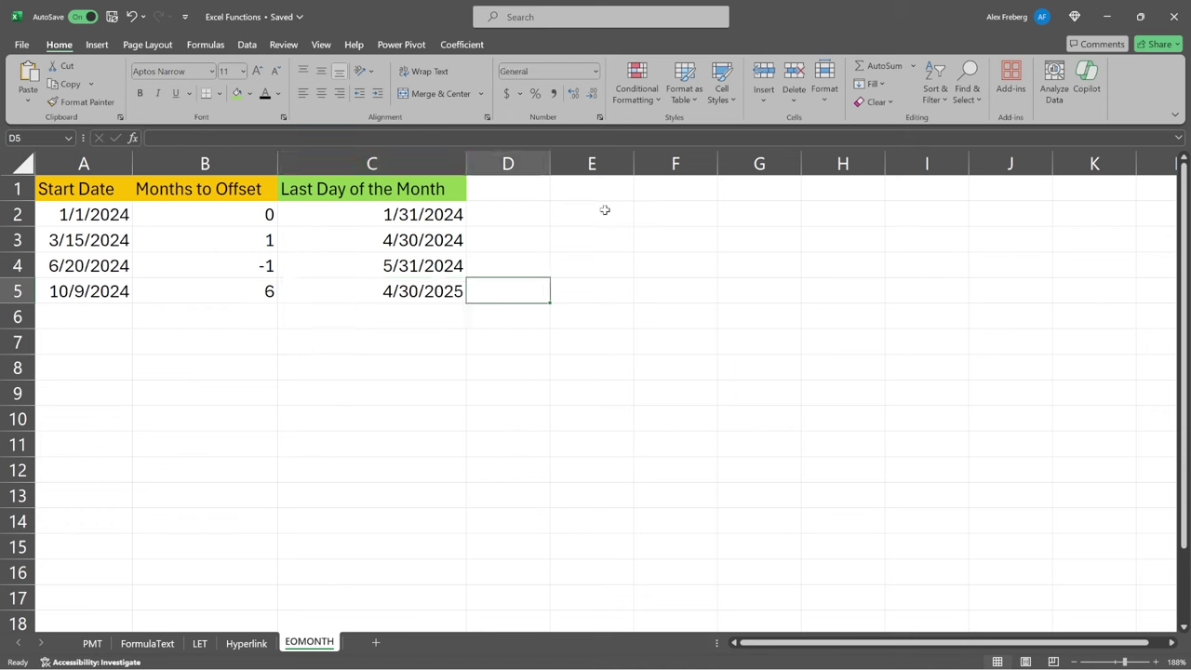
click(511, 339)
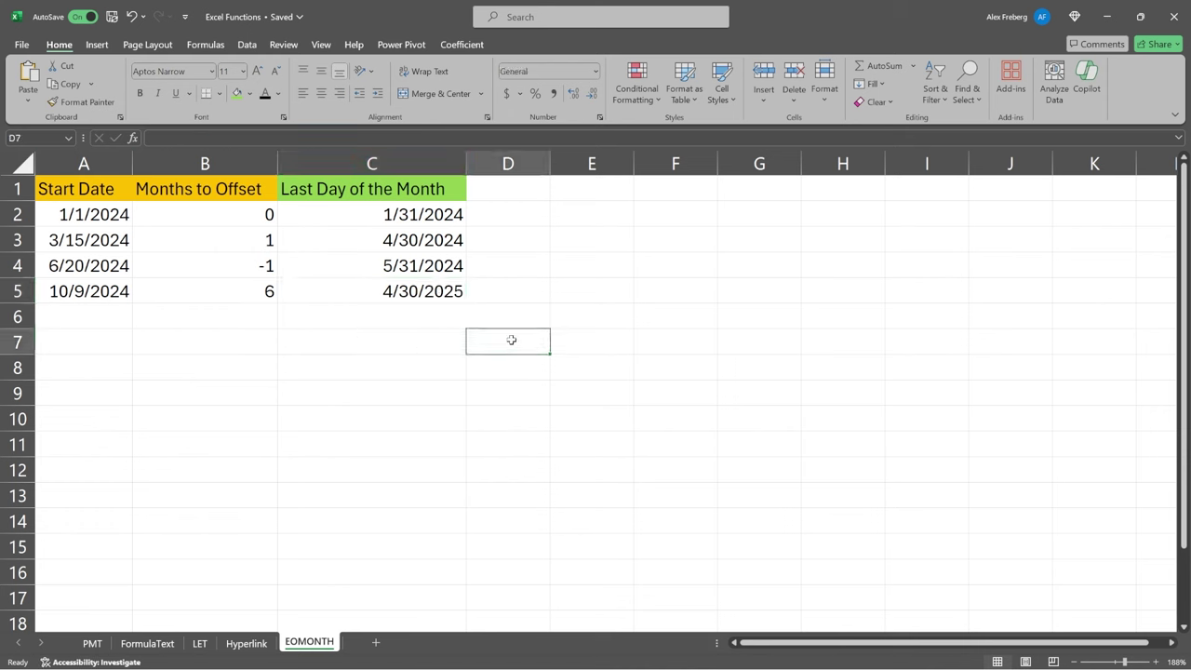
click(413, 226)
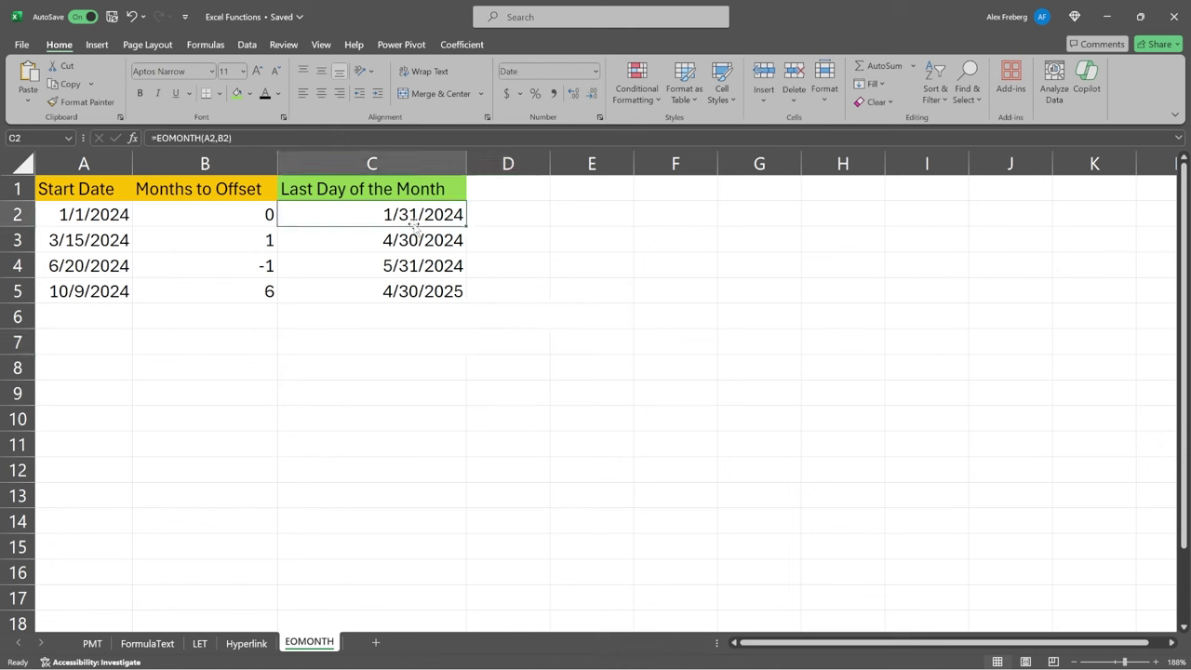